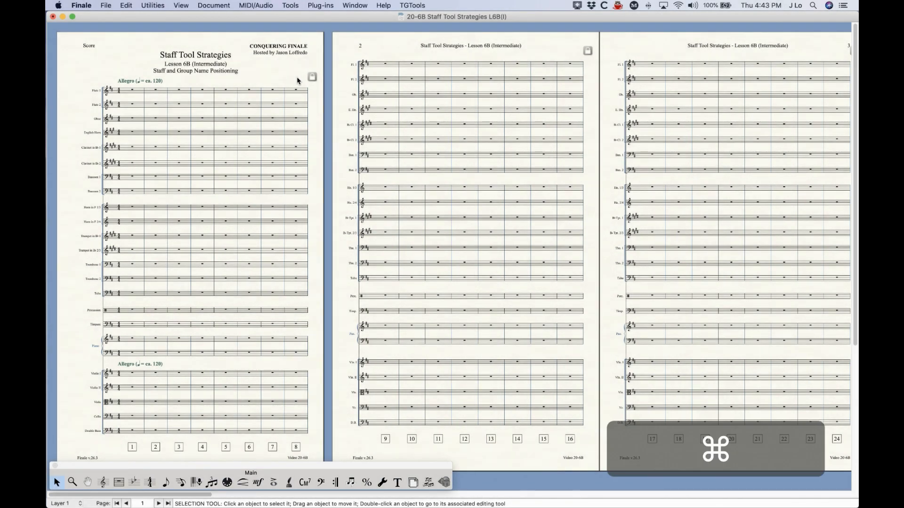
Enlarge the score view and review the instrument list in the ScoreManager.
key(super+equal)
key(super+equal)
key(super+equal)
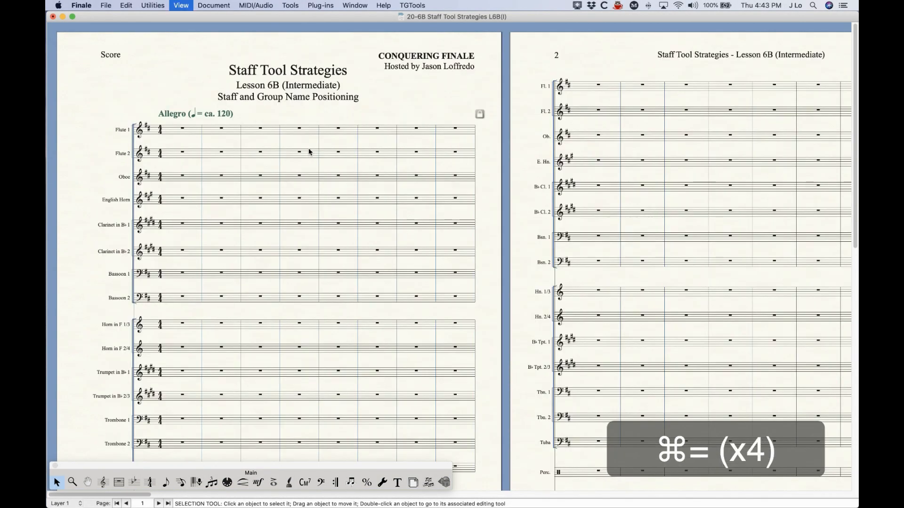
key(super+equal)
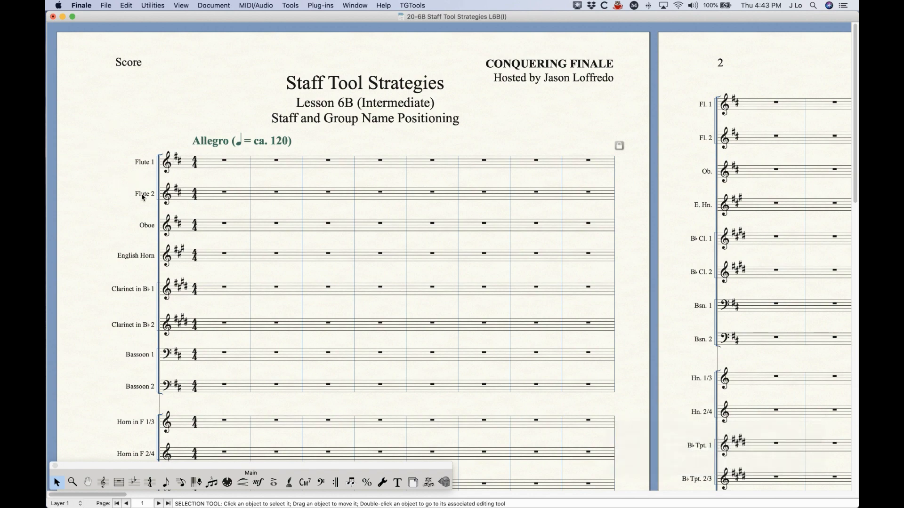
key(super+k)
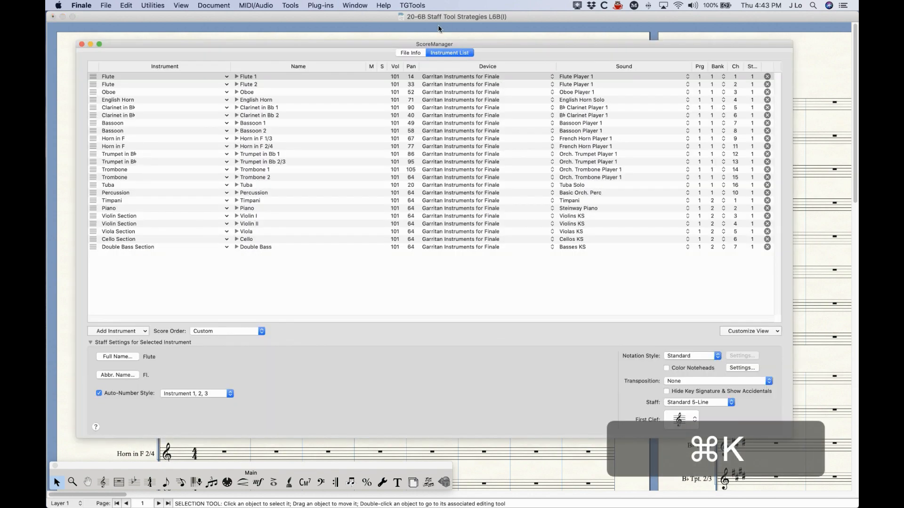
drag(343, 45, 347, 41)
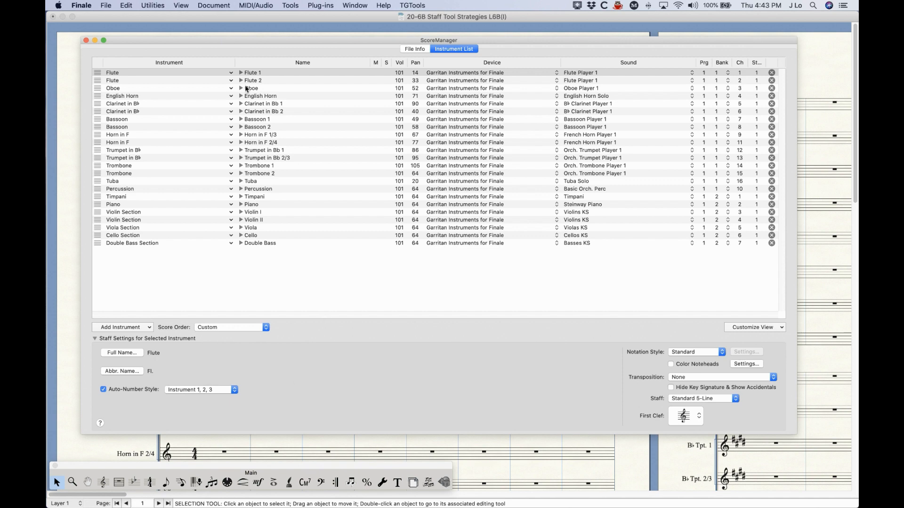
click(86, 41)
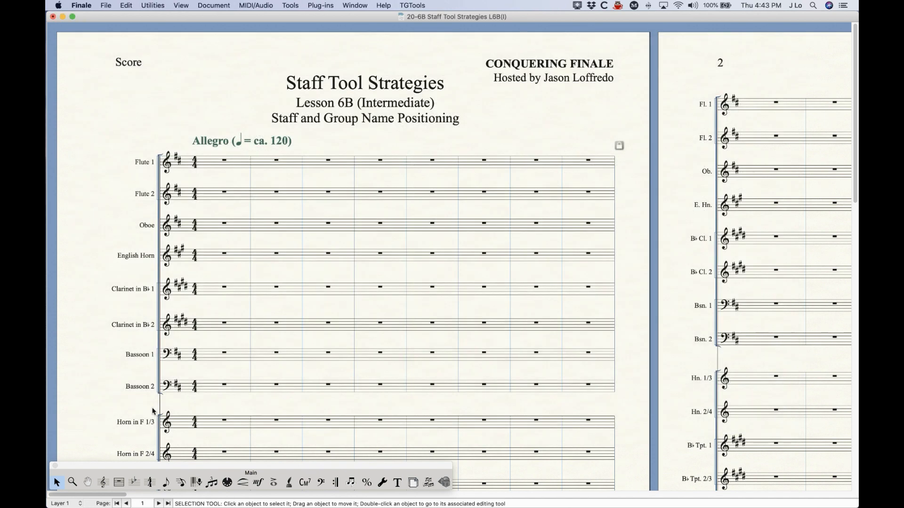
Inspect the staff name position options in the Flute 1 staff attributes, leaving them as they are.
click(103, 483)
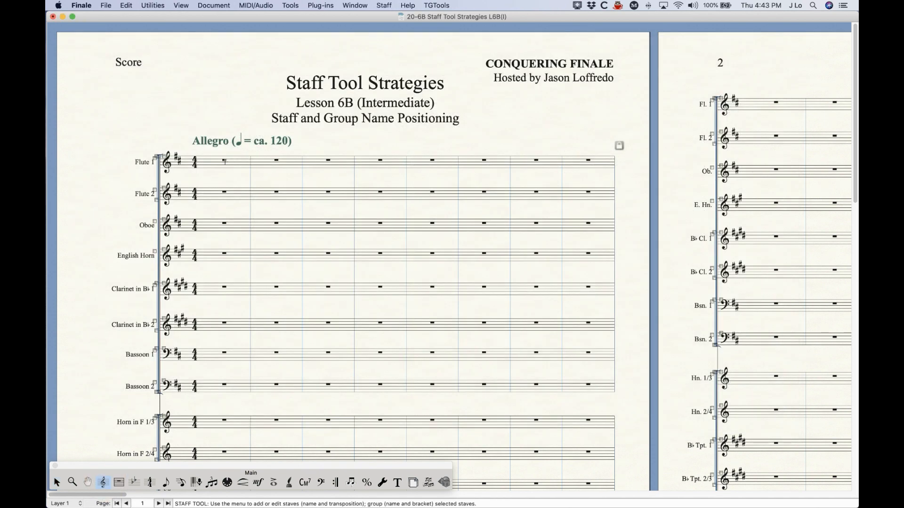
double_click(224, 162)
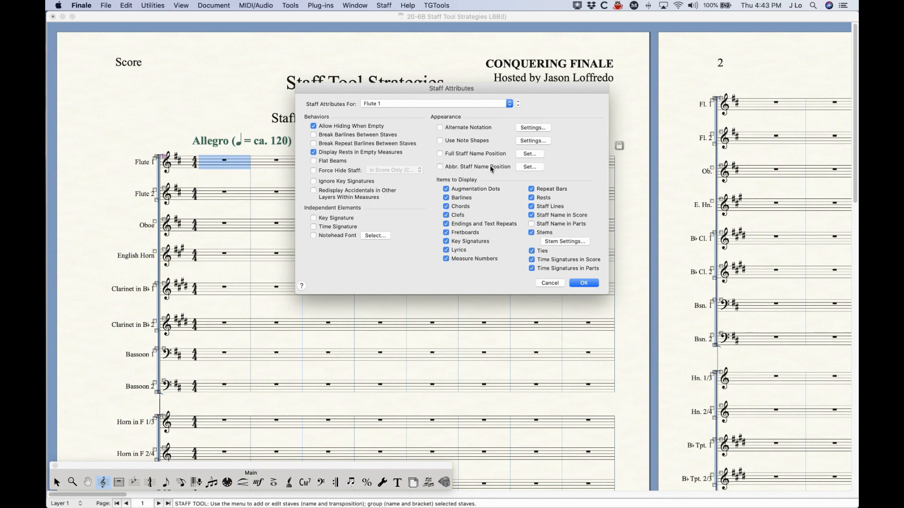
click(549, 283)
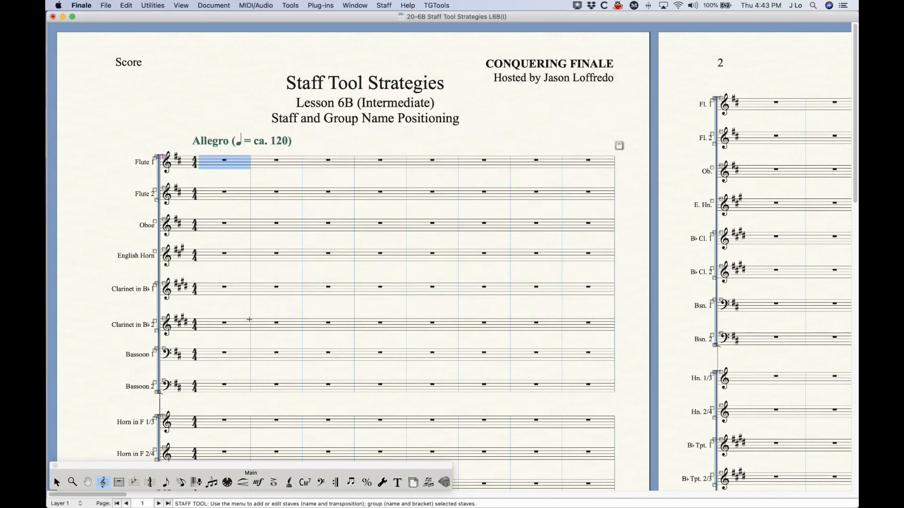
Inspect the Piano group's attributes, including its full group name text, without changing anything.
scroll(249, 320, down, 10)
scroll(249, 320, up, 3)
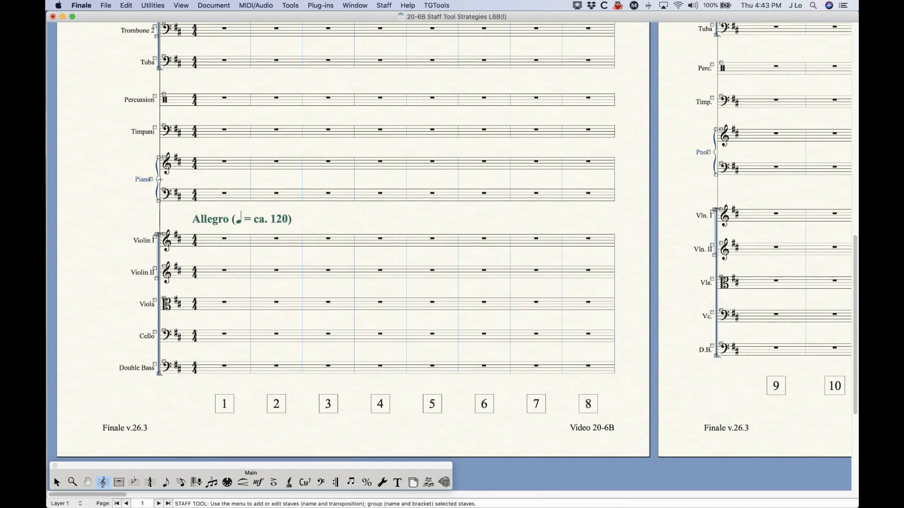
double_click(149, 179)
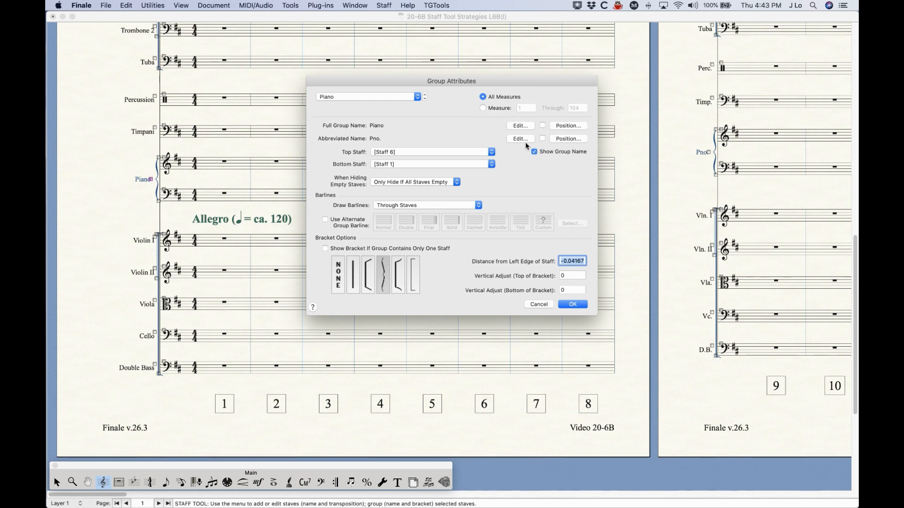
click(520, 125)
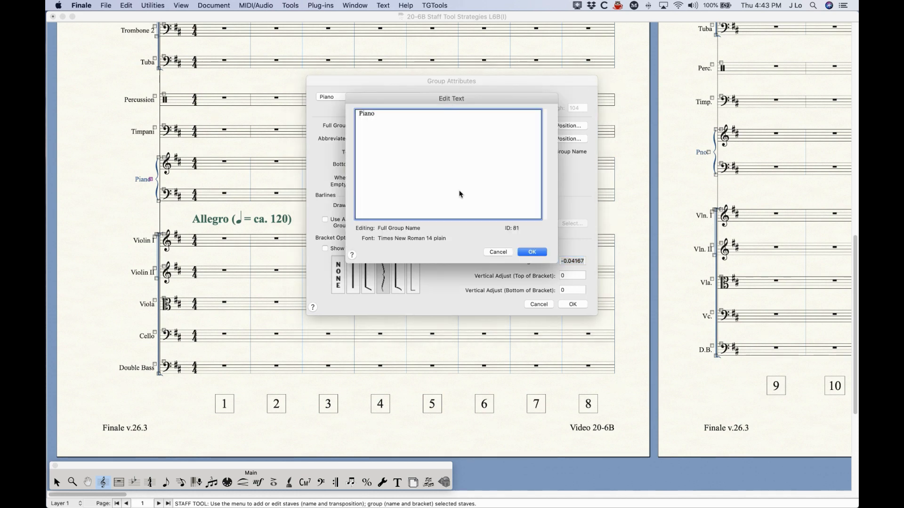
click(498, 252)
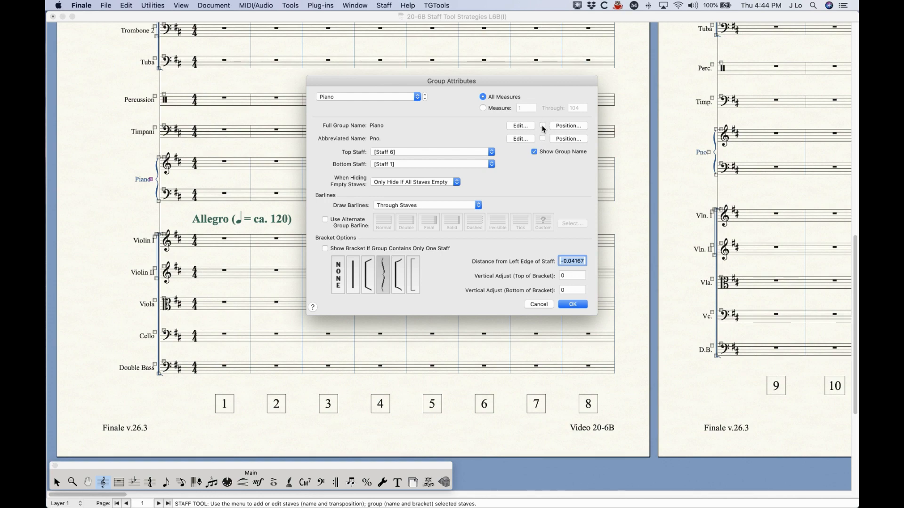
click(540, 304)
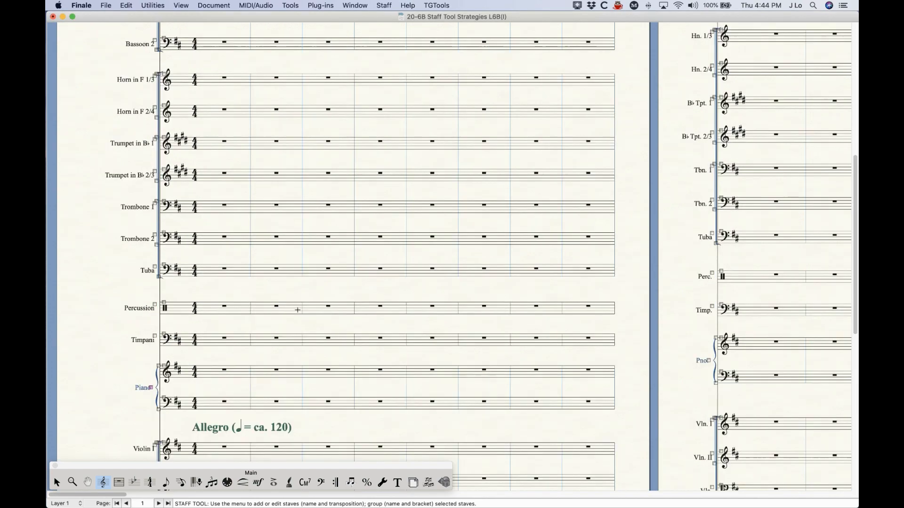
Compare the individual name position settings in the staff attributes of Flute 1, Flute 2 and Oboe, ending back on Flute 1.
double_click(223, 163)
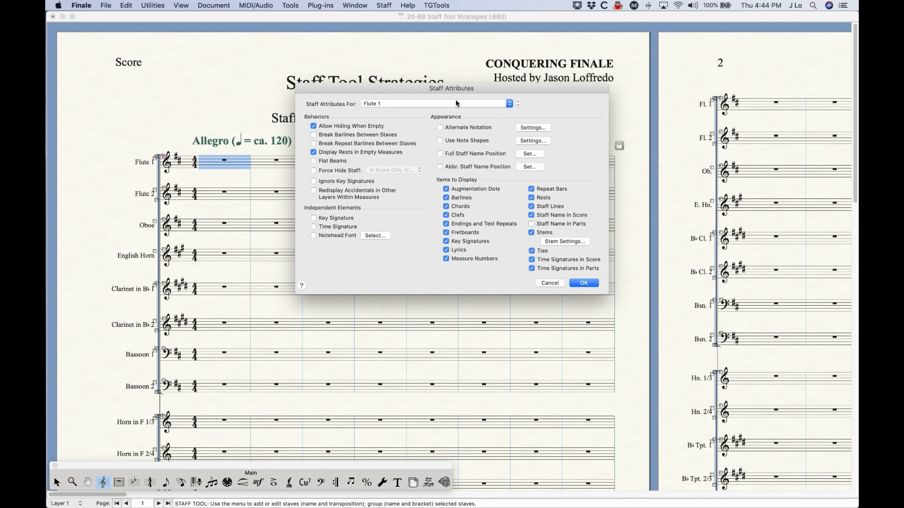
click(440, 155)
click(440, 154)
click(443, 104)
click(443, 112)
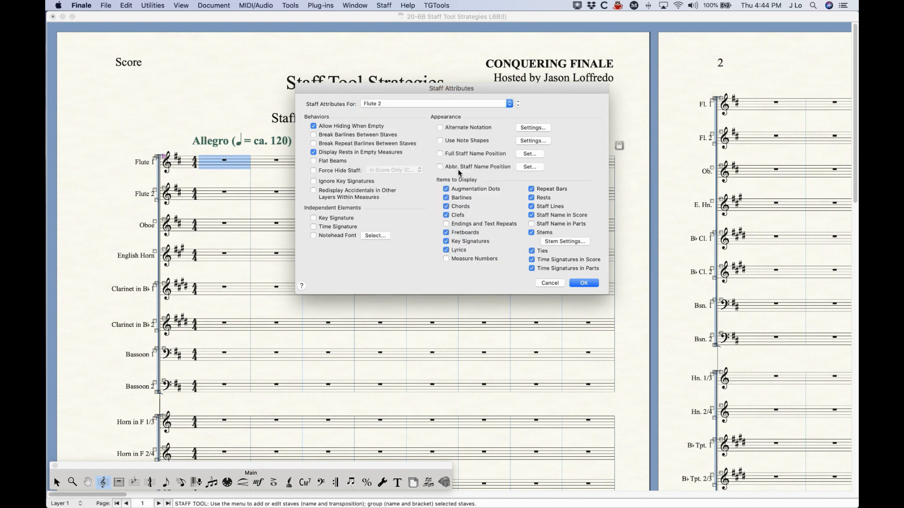
click(465, 101)
click(459, 112)
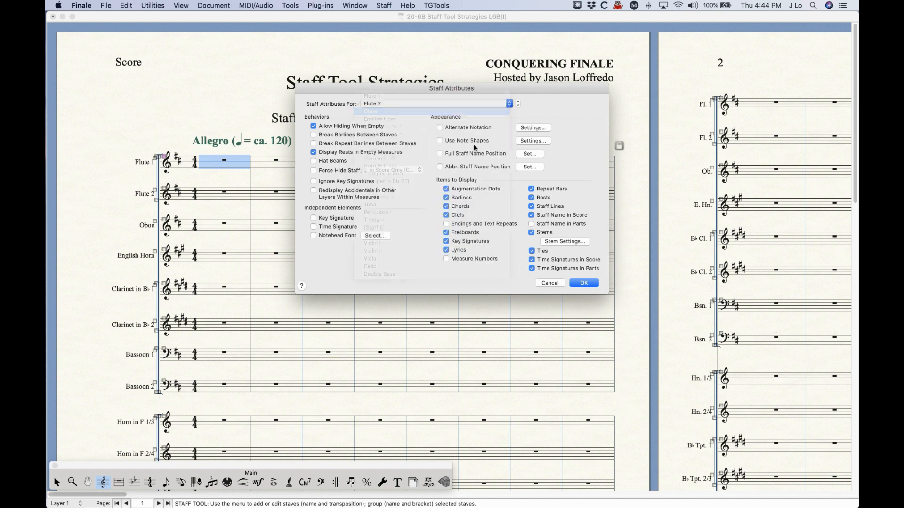
click(468, 103)
click(454, 87)
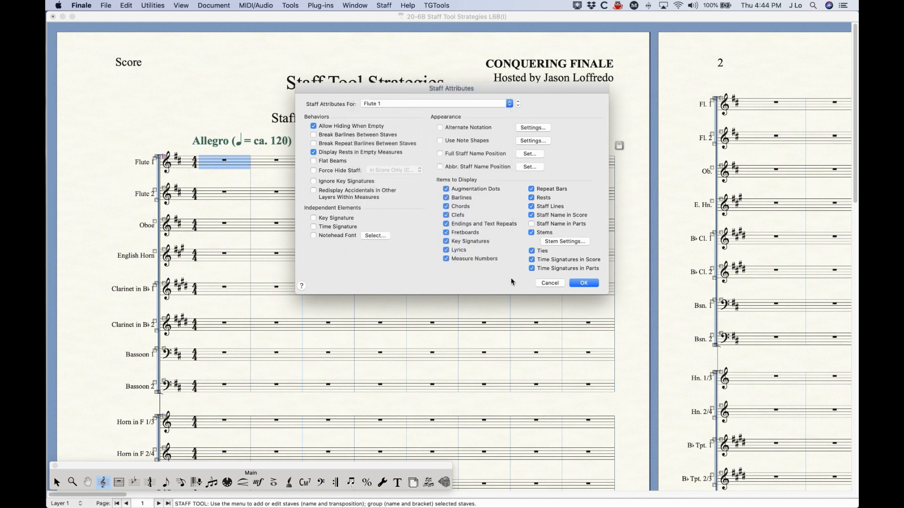
click(584, 283)
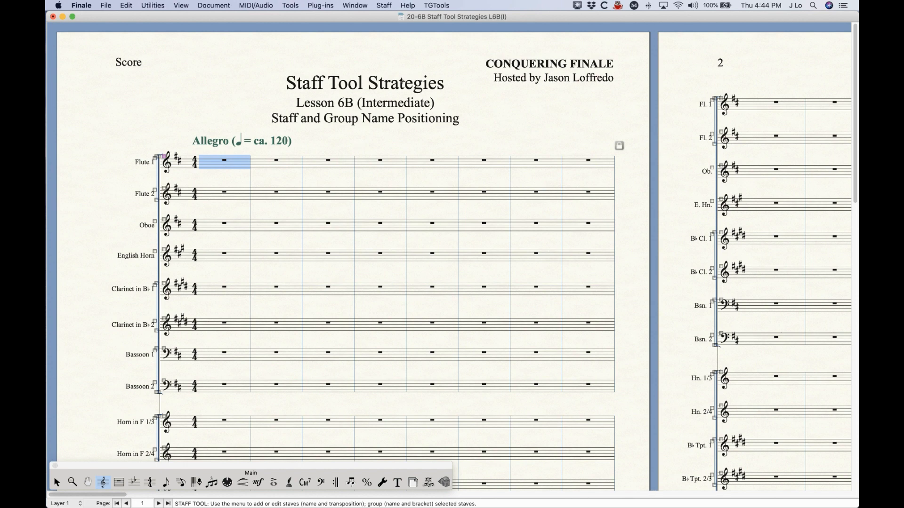
Open the default position settings for full staff names and review the alignment choices, keeping Right.
click(385, 6)
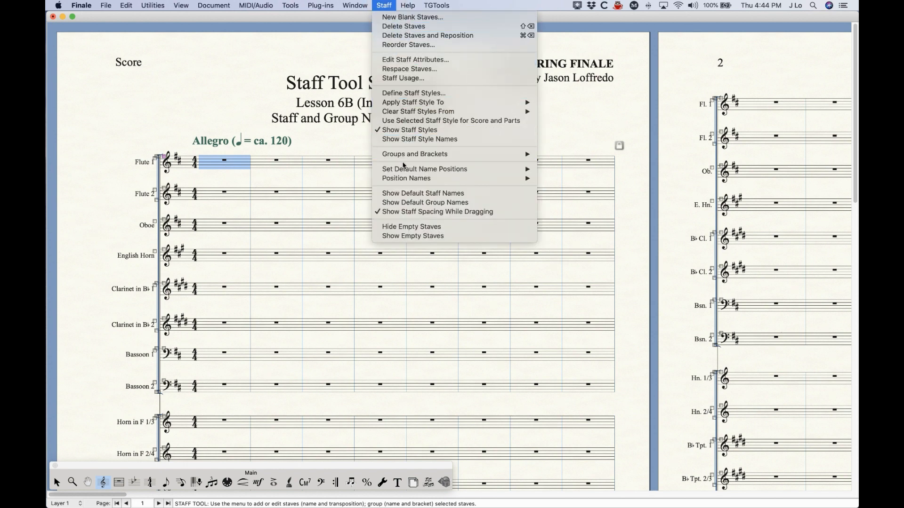
mouse_move(401, 170)
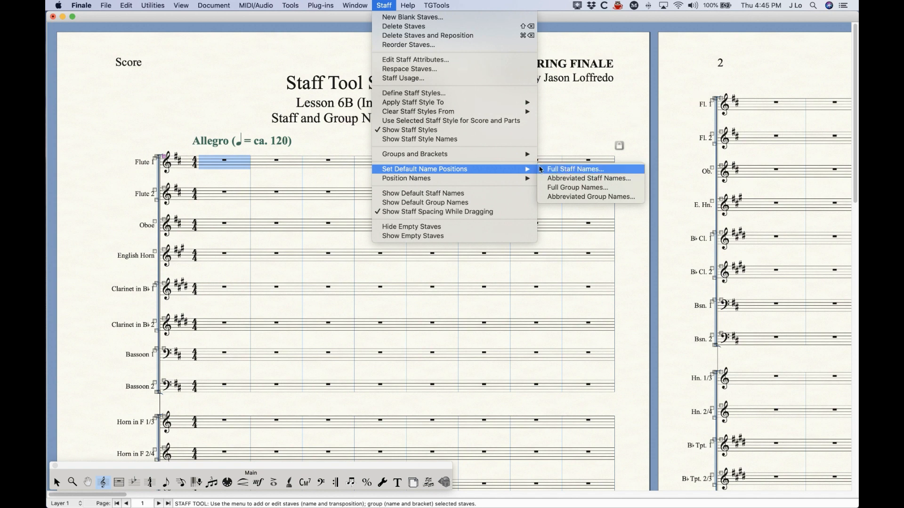
click(584, 173)
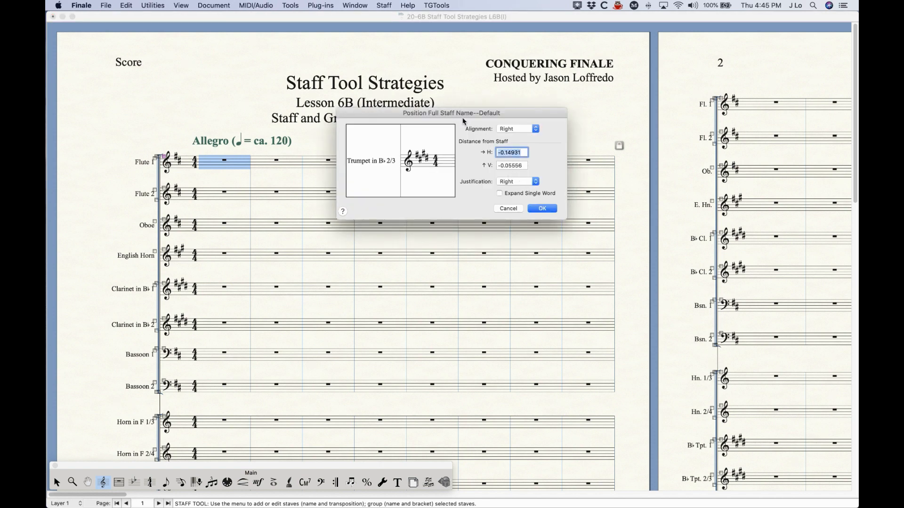
drag(514, 113, 514, 101)
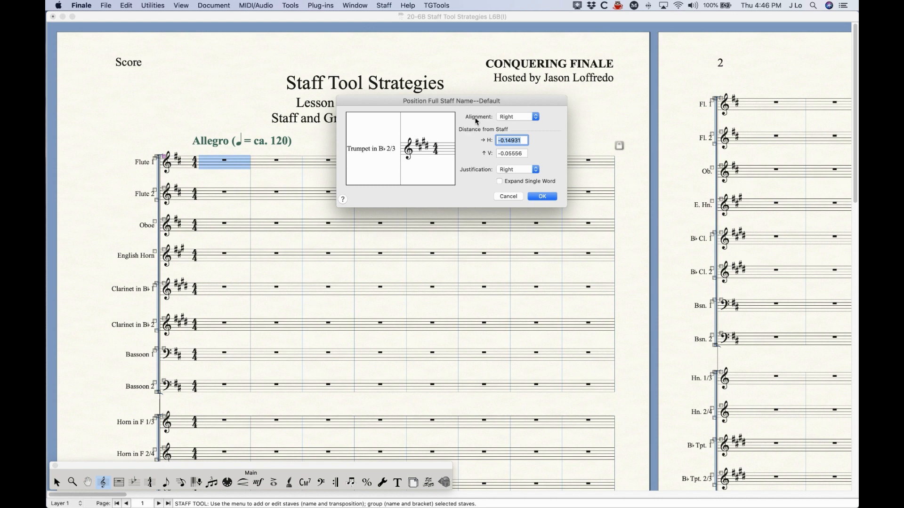
click(515, 117)
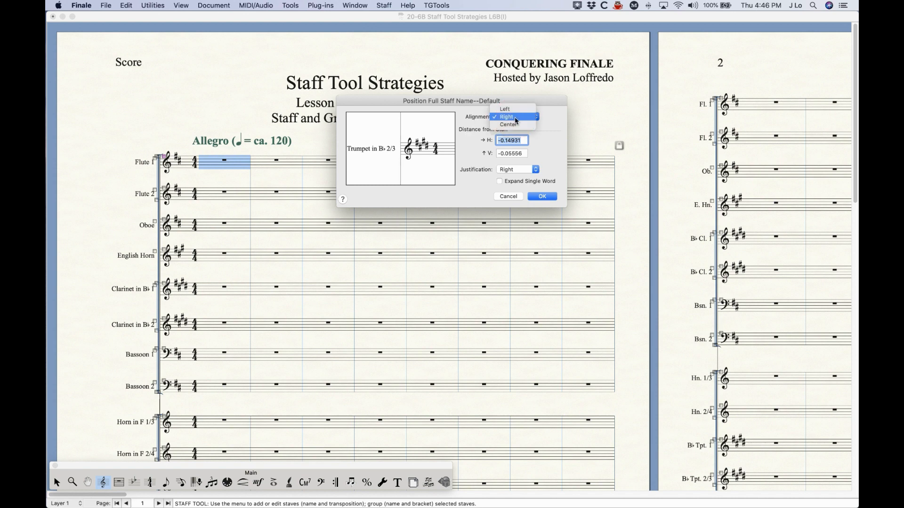
click(560, 120)
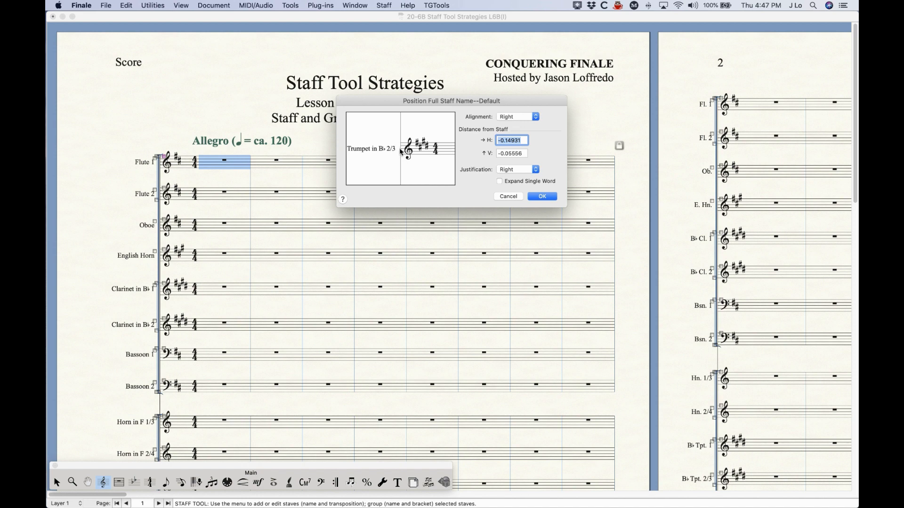
Try moving the default full staff names farther from the staves by changing the horizontal distance, and undo the change.
click(521, 141)
drag(520, 141, 502, 142)
text(3)
click(543, 195)
click(57, 485)
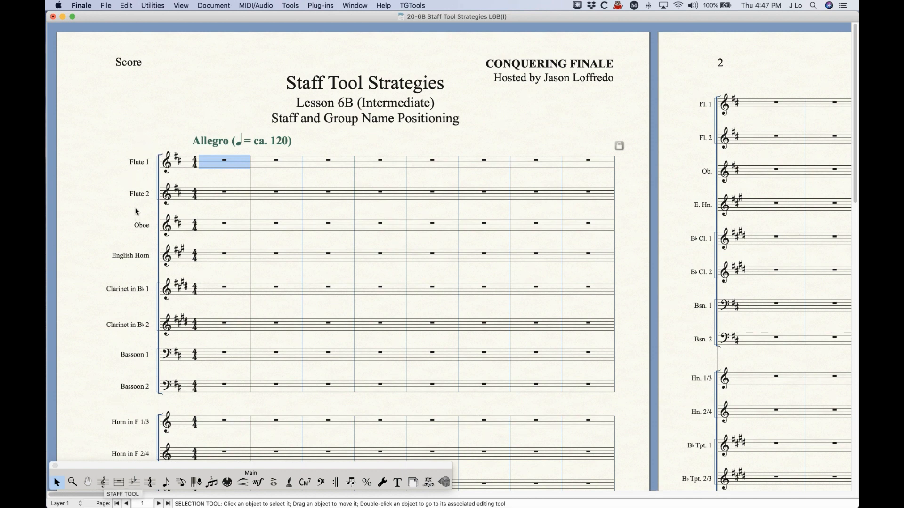
key(super+z)
Reopen the default position settings for full staff names with the Staff tool active.
click(103, 483)
click(385, 4)
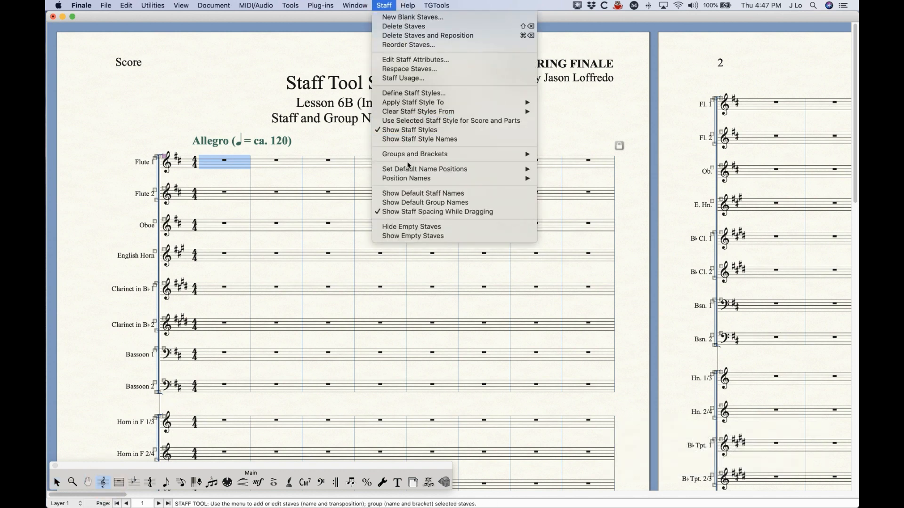
mouse_move(413, 170)
click(567, 170)
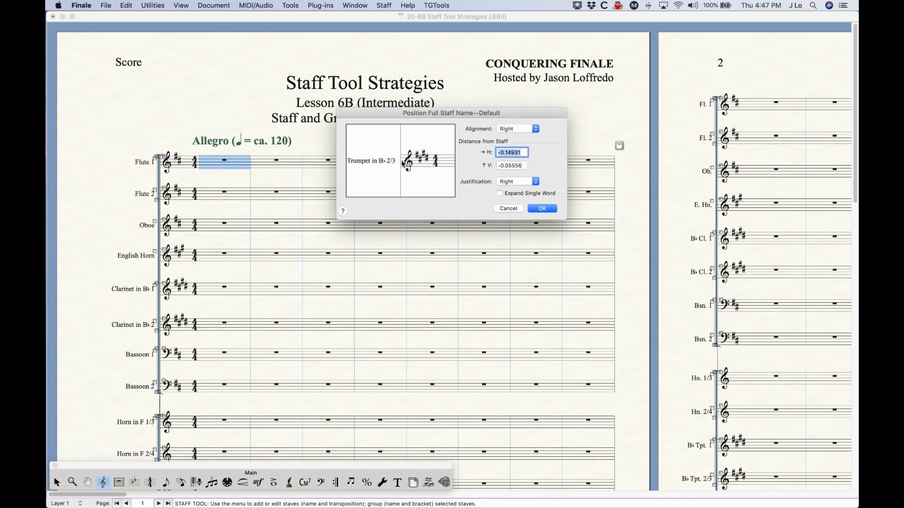
Try a vertical distance of 0 for the default full staff names and return it to -.05556.
key(Tab)
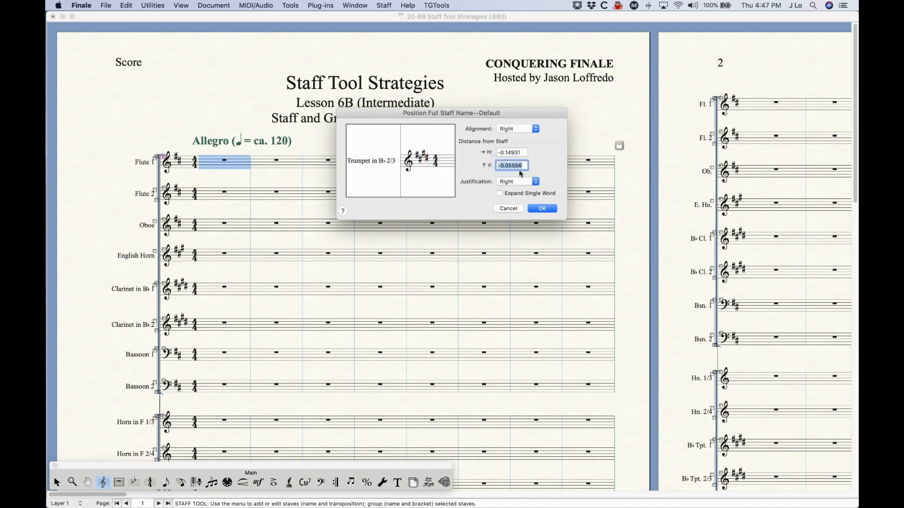
text(0)
click(514, 152)
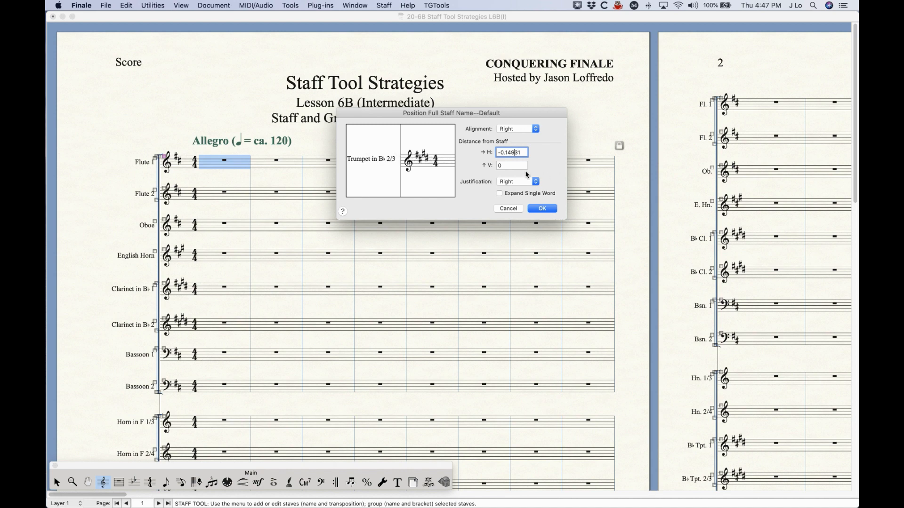
click(500, 166)
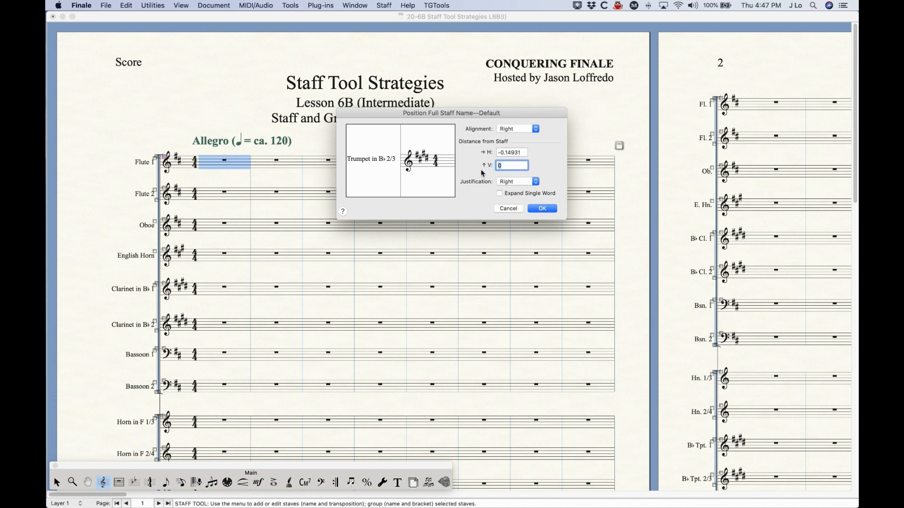
text(-)
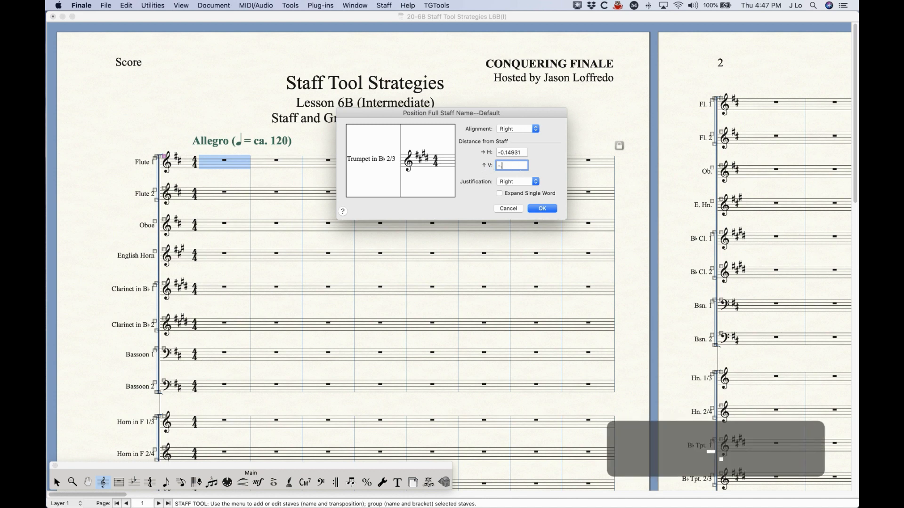
text(.05556)
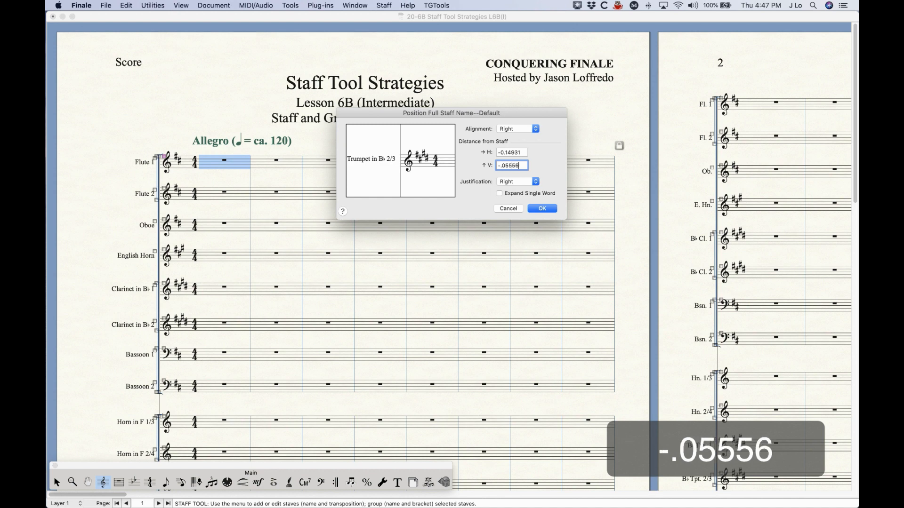
click(524, 153)
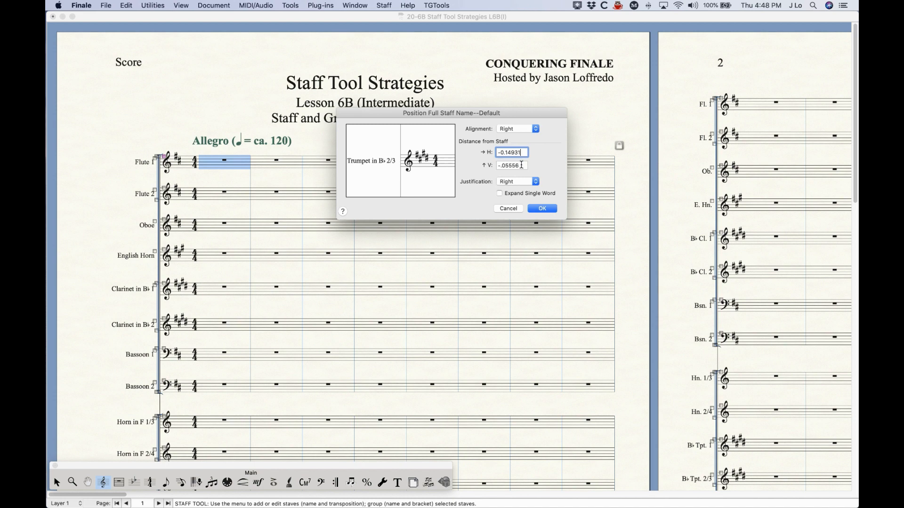
Try left alignment for the default full staff names with a horizontal distance of -1.5.
click(505, 130)
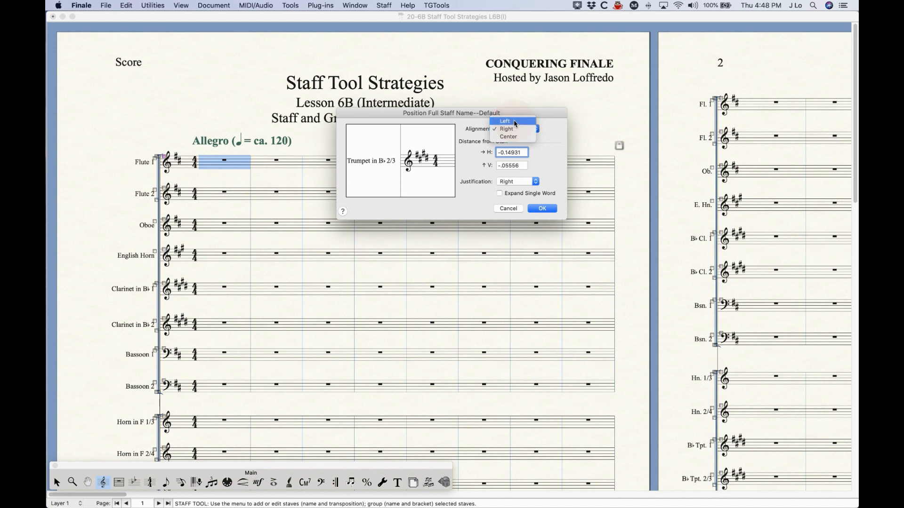
click(515, 123)
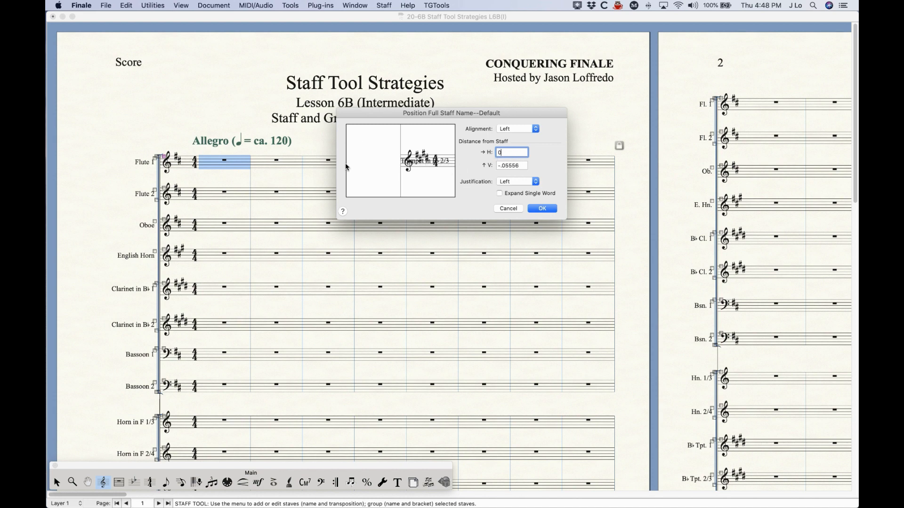
double_click(522, 154)
text(-1.5)
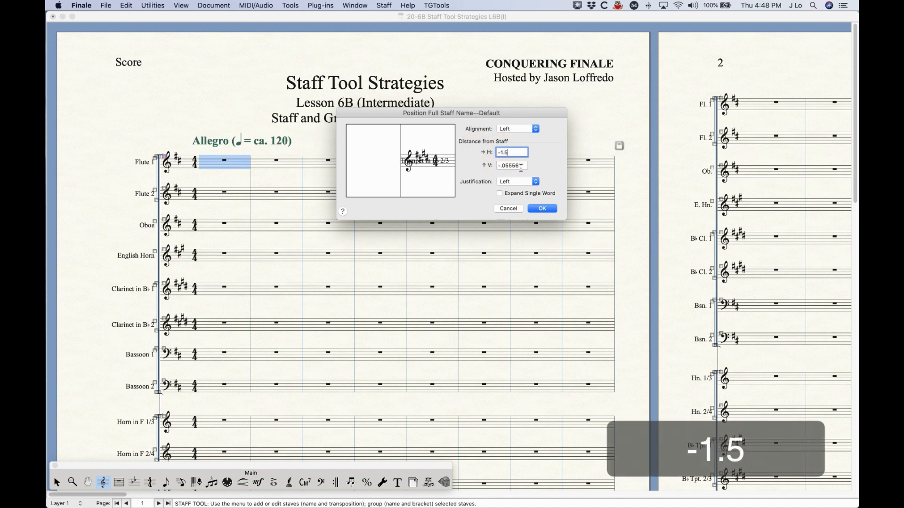
click(520, 166)
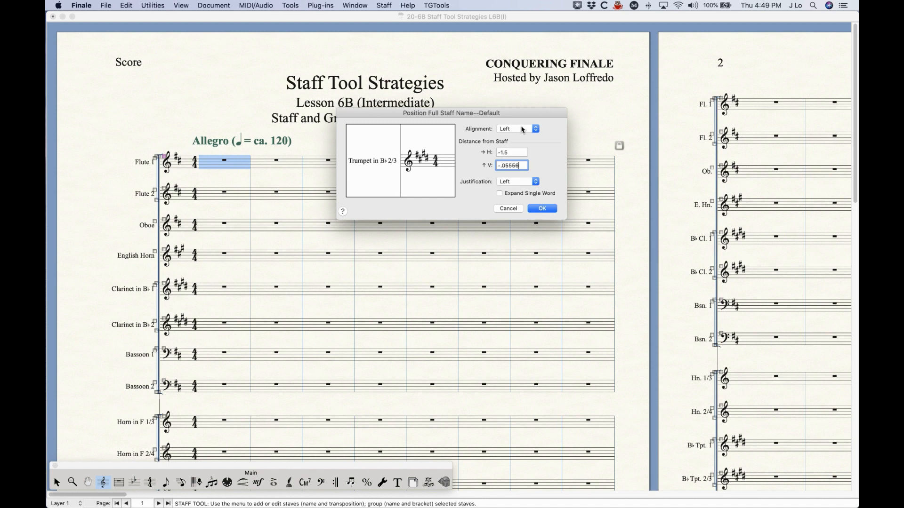
click(541, 207)
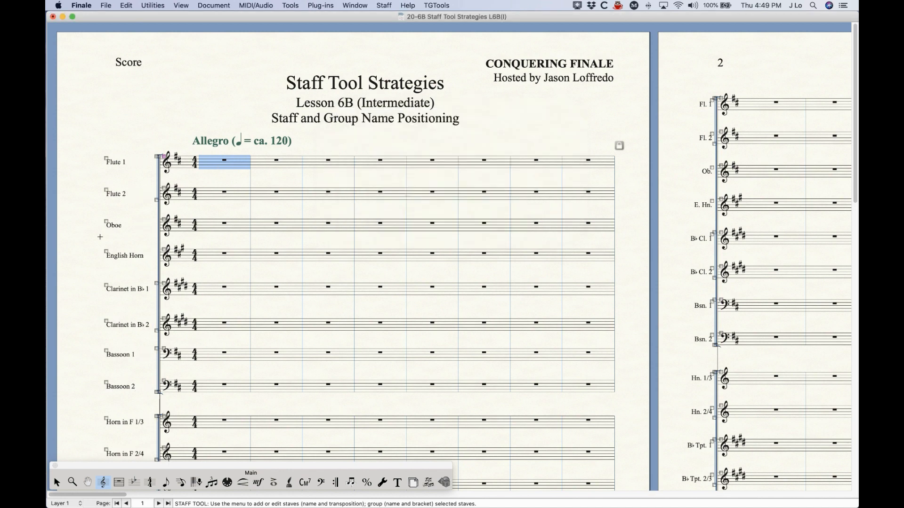
Check the left-aligned full staff names down the first page with the Selection tool, and undo the alignment change.
click(56, 482)
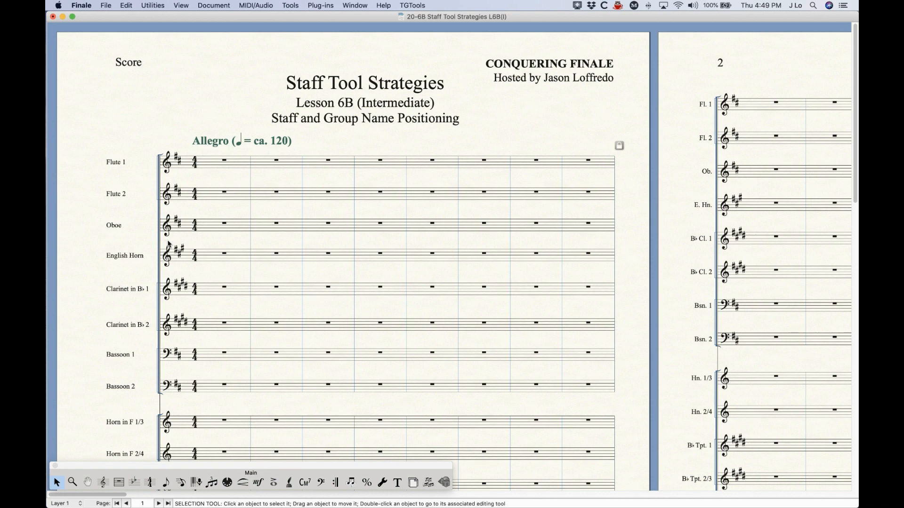
scroll(150, 300, down, 6)
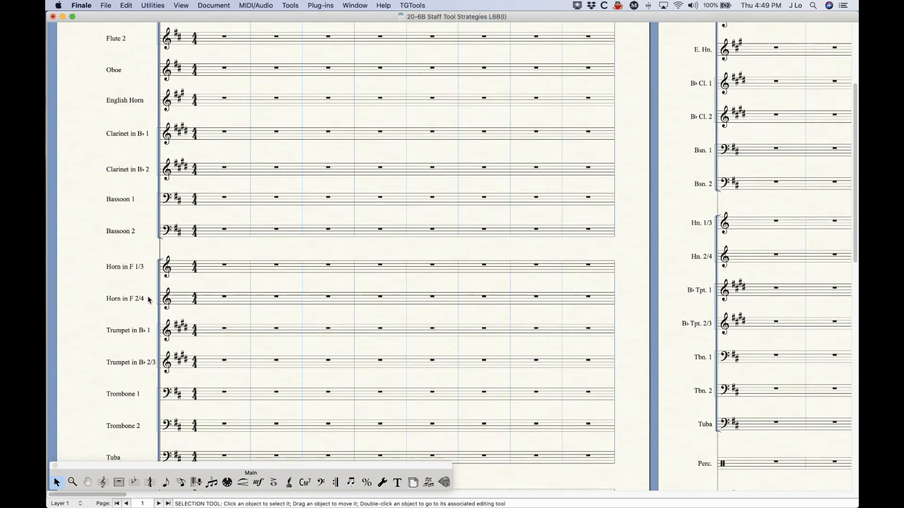
scroll(146, 304, down, 4)
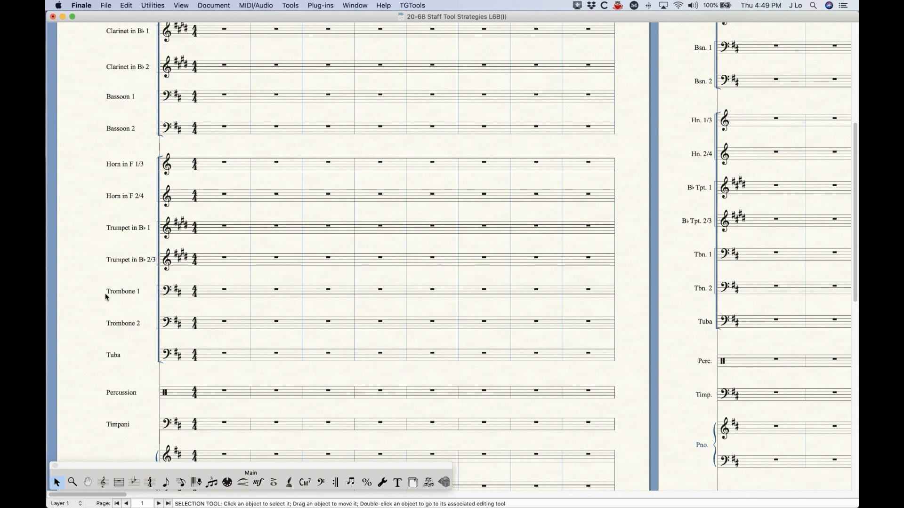
scroll(106, 293, up, 5)
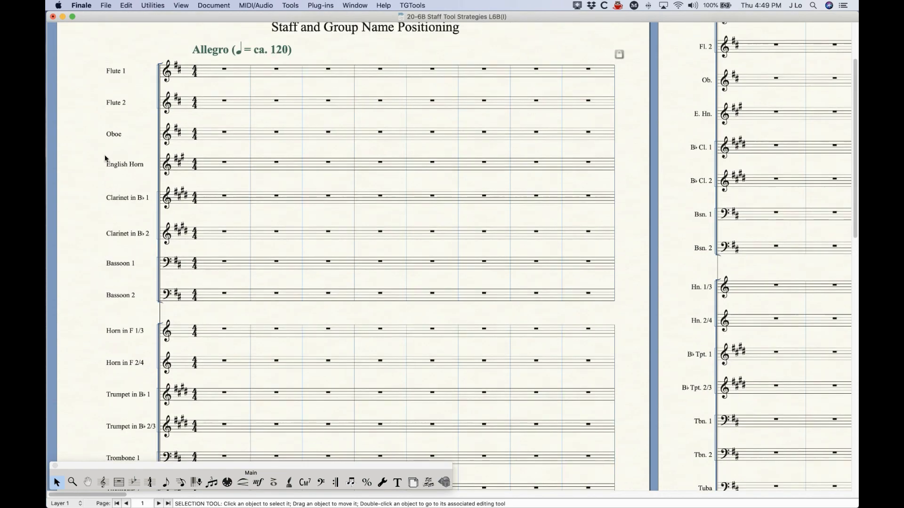
scroll(119, 347, up, 3)
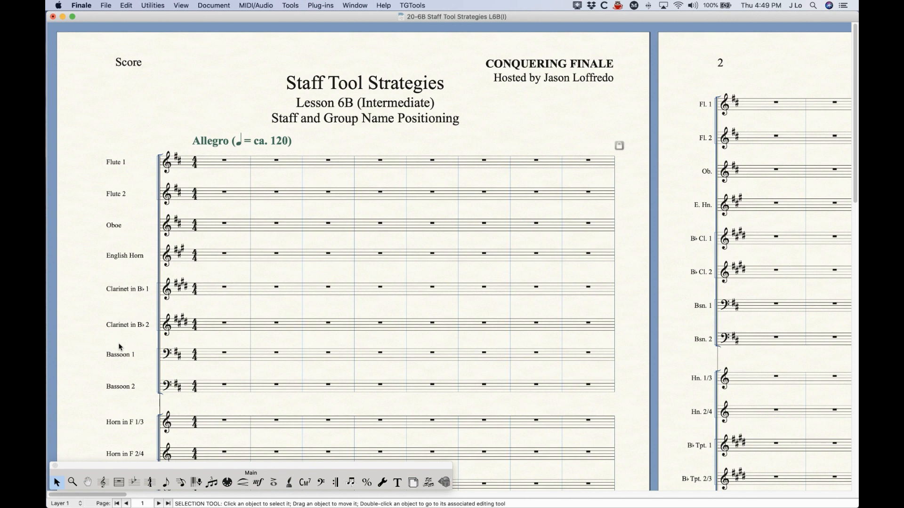
key(super+z)
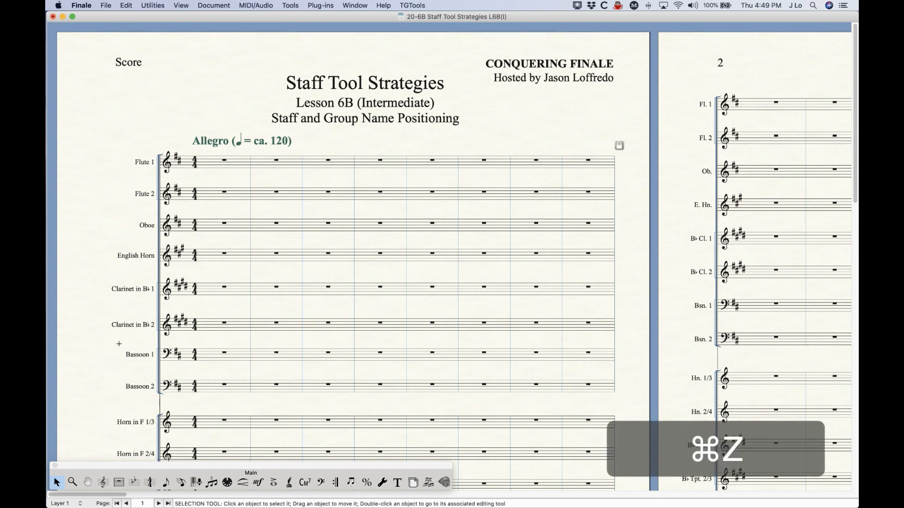
Try center alignment for the default full staff names with a horizontal distance of -.9.
click(104, 483)
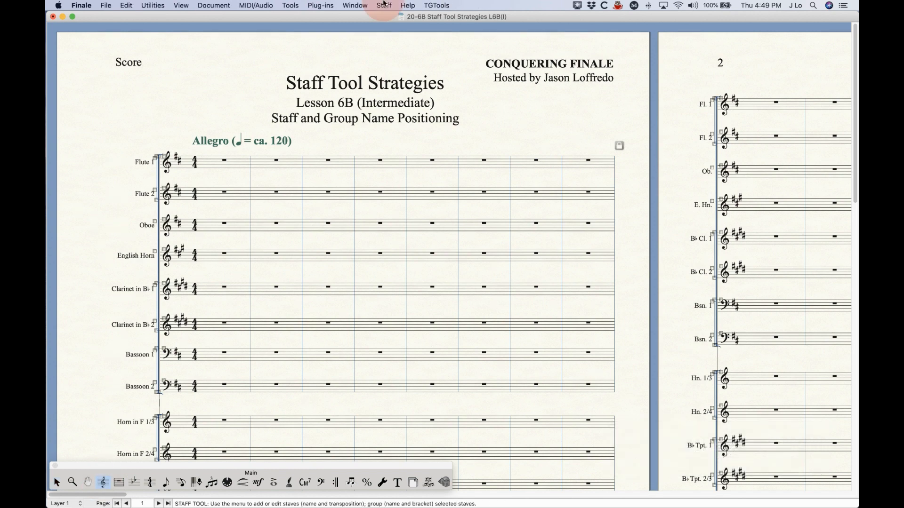
click(383, 5)
mouse_move(477, 173)
click(559, 171)
click(516, 129)
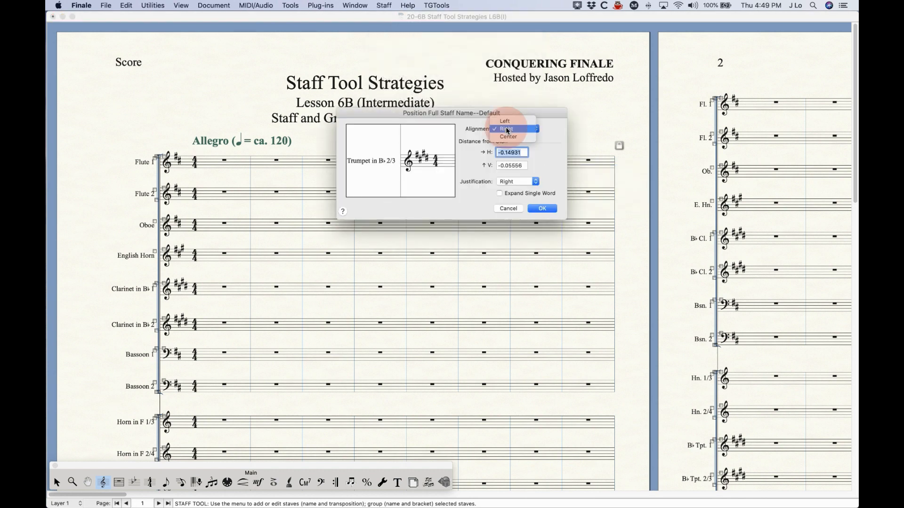
click(512, 136)
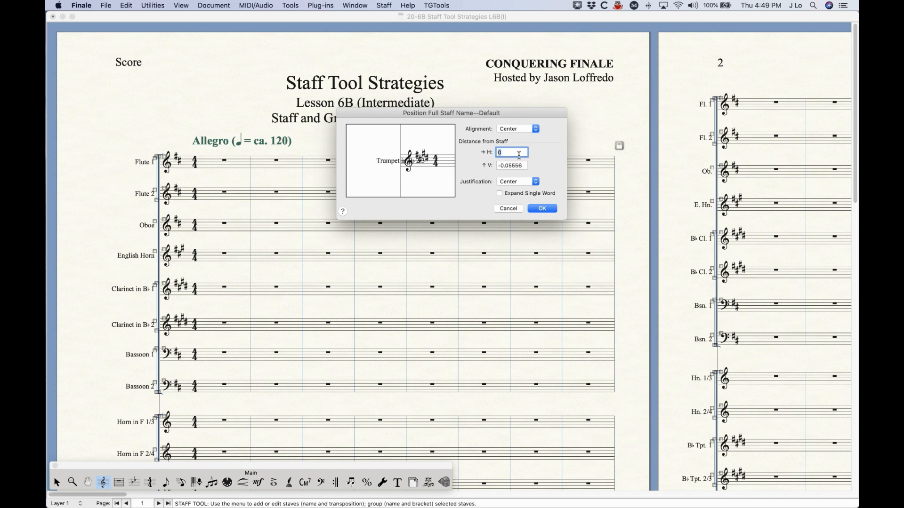
text(-.9)
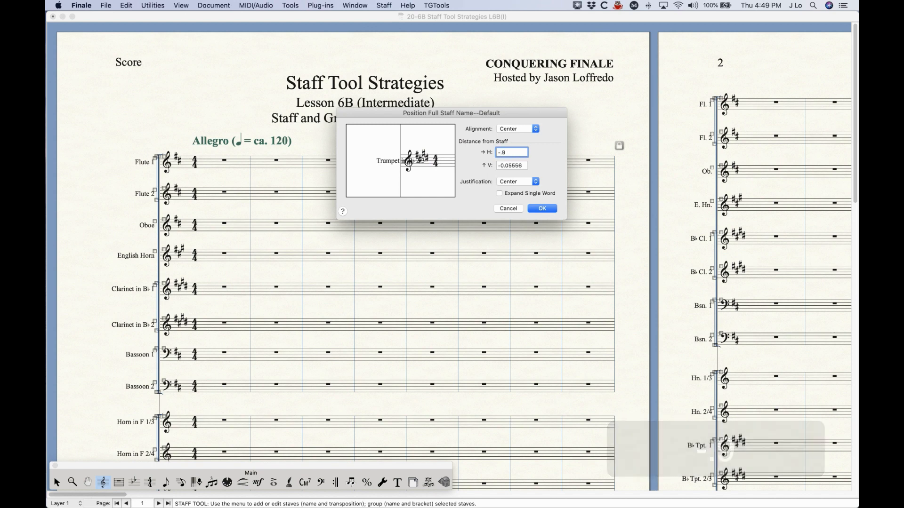
click(519, 165)
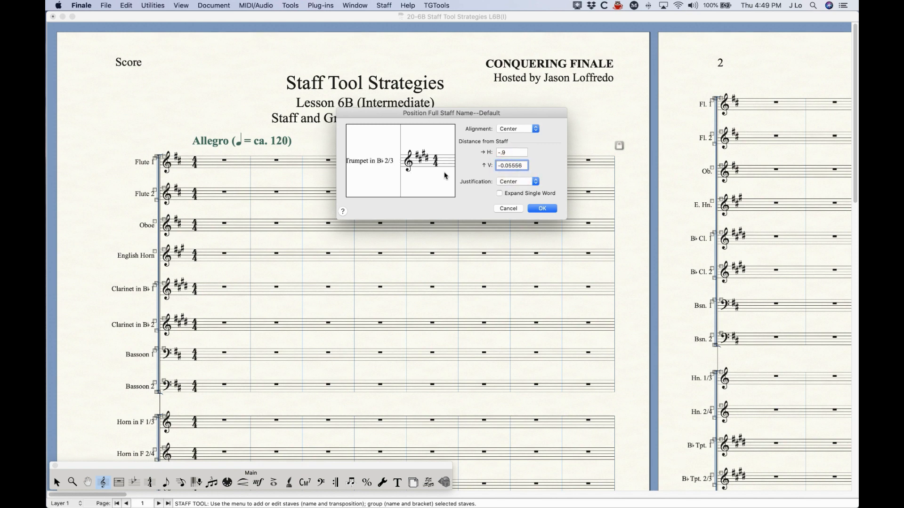
click(543, 209)
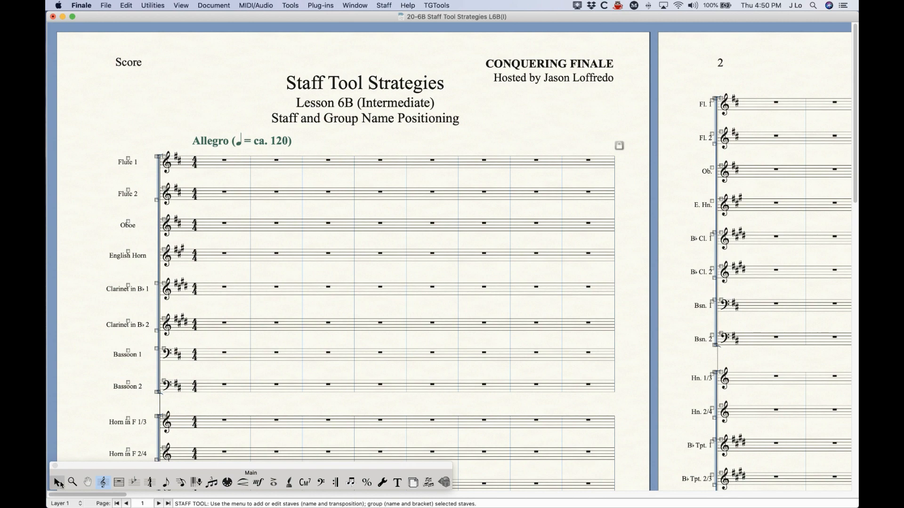
Check the centered full staff names down to Double Bass, and undo the centering with the Staff tool active.
click(58, 483)
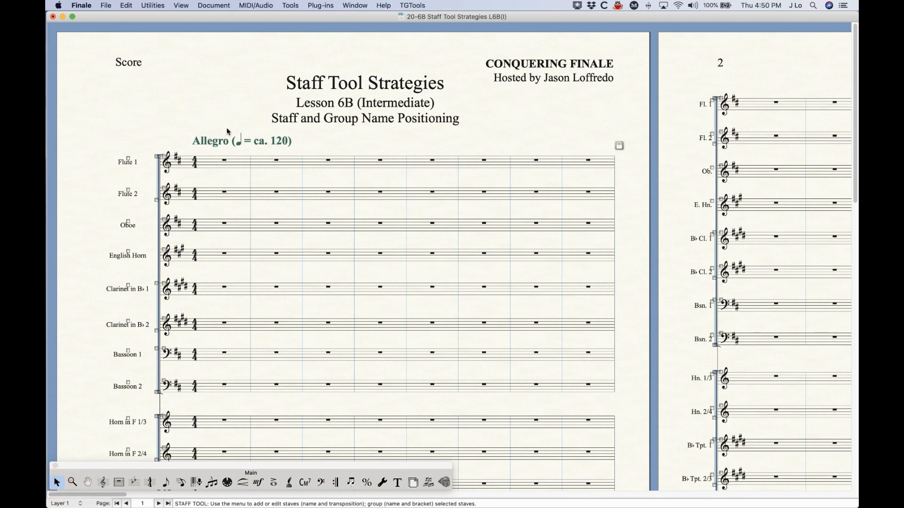
scroll(156, 136, down, 10)
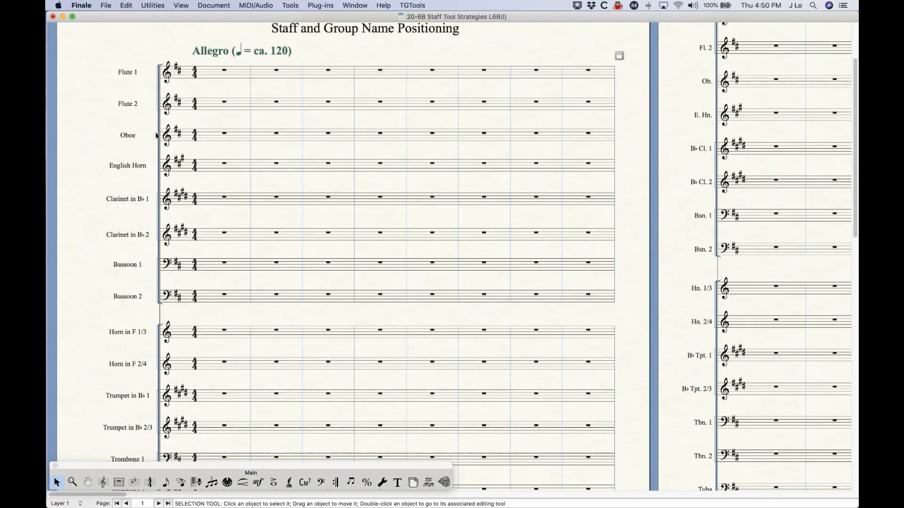
scroll(149, 168, down, 15)
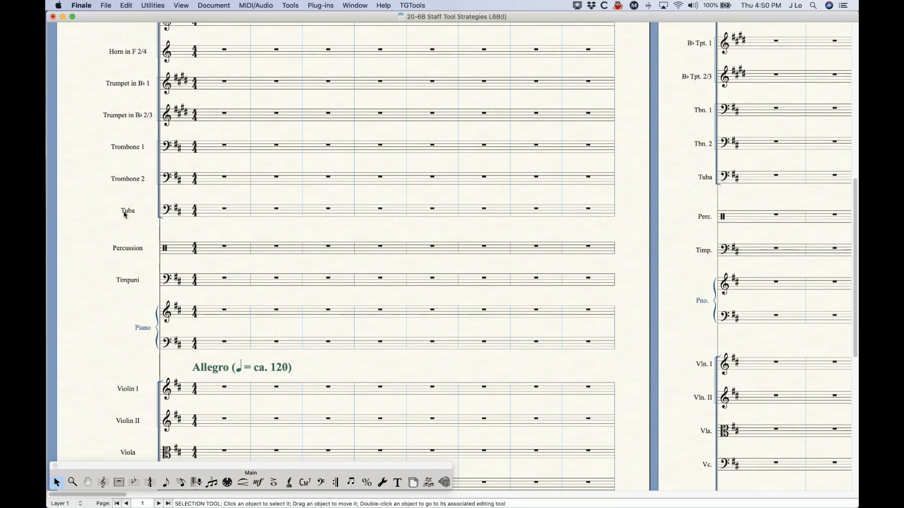
scroll(125, 215, down, 5)
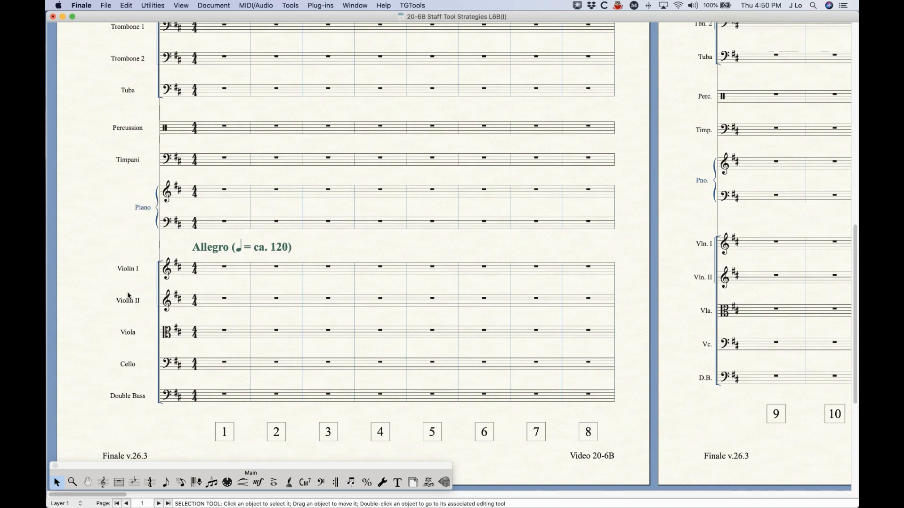
key(Home)
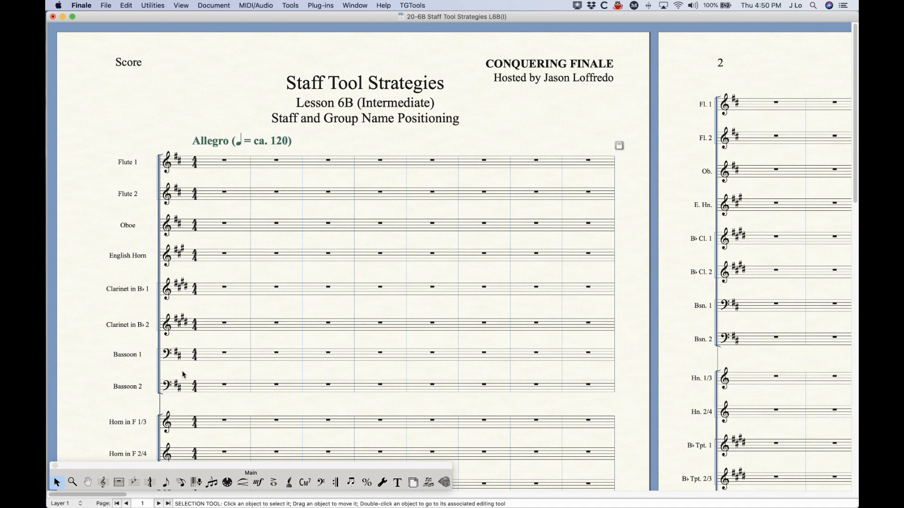
click(105, 483)
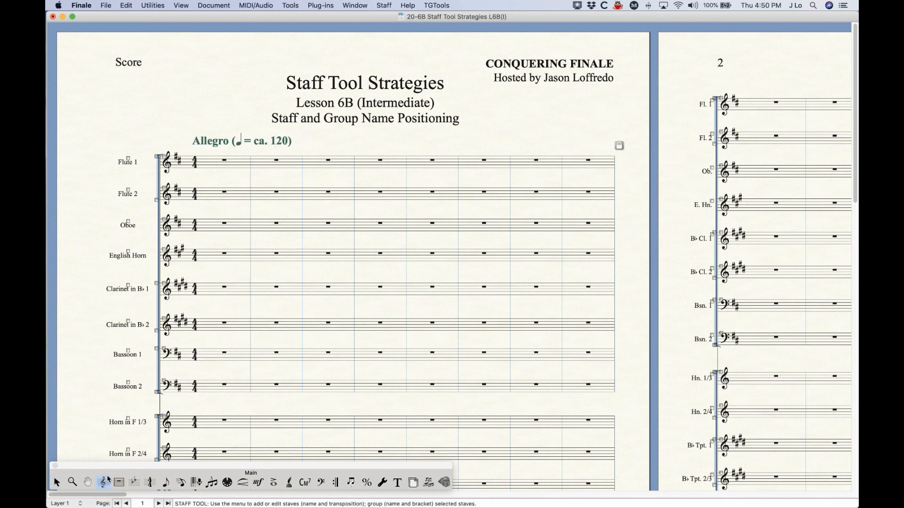
key(super+z)
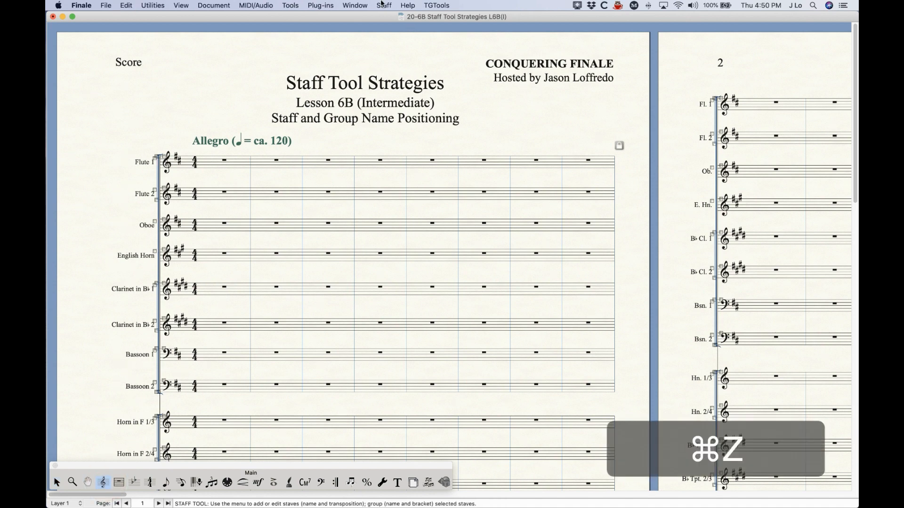
Review the alignment choices in the default position settings for abbreviated staff names, and cancel without changes.
scroll(405, 179, right, 5)
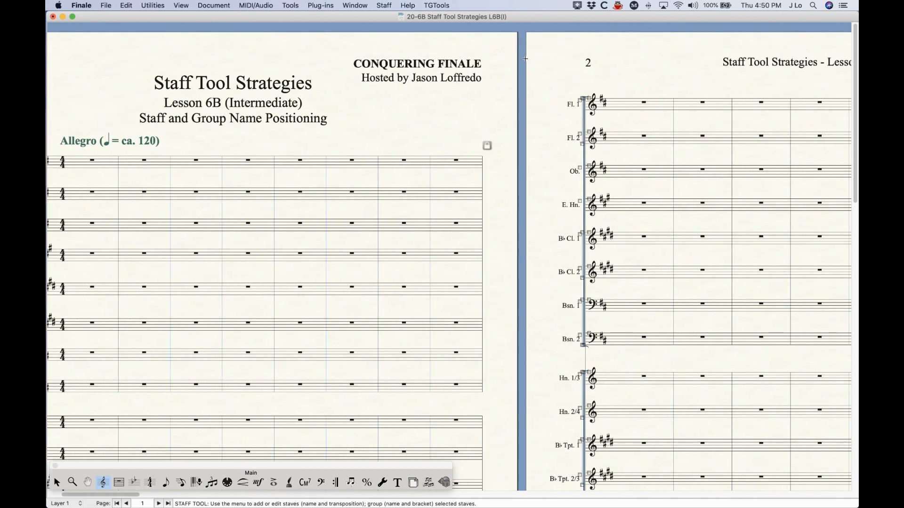
click(384, 6)
mouse_move(405, 173)
click(584, 178)
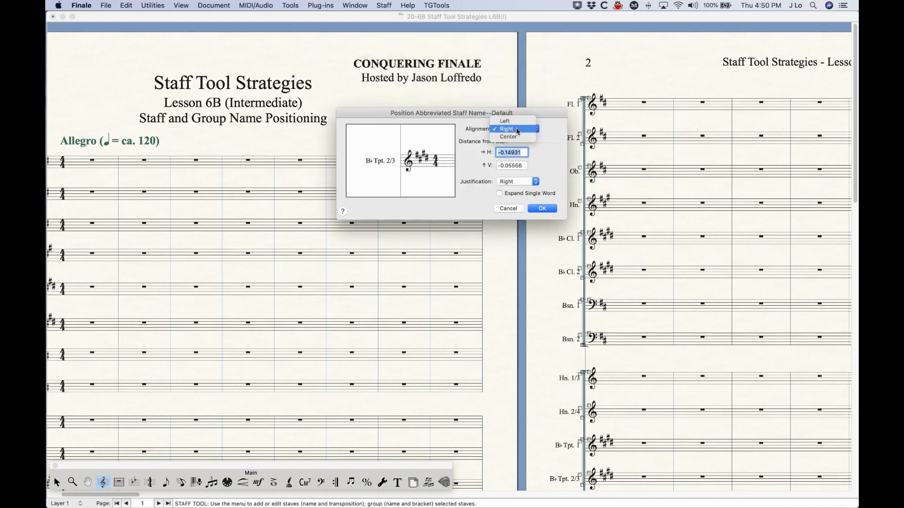
click(477, 131)
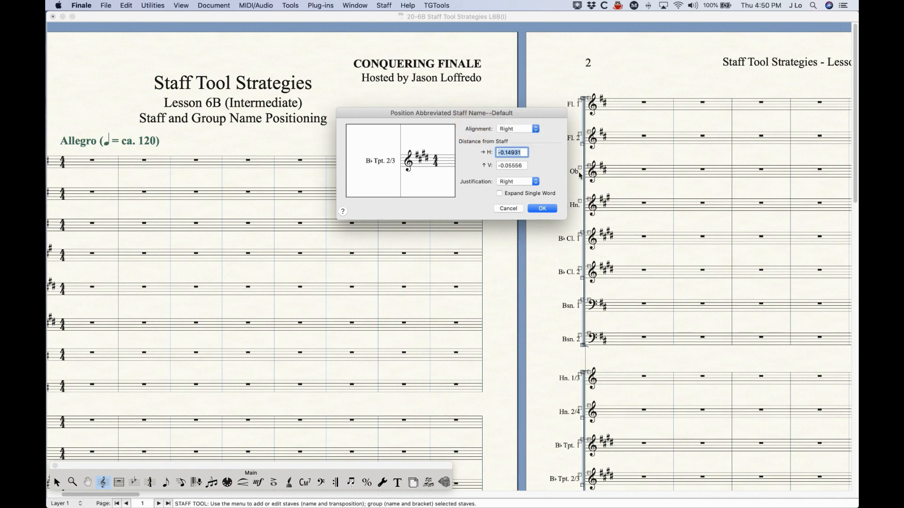
click(511, 208)
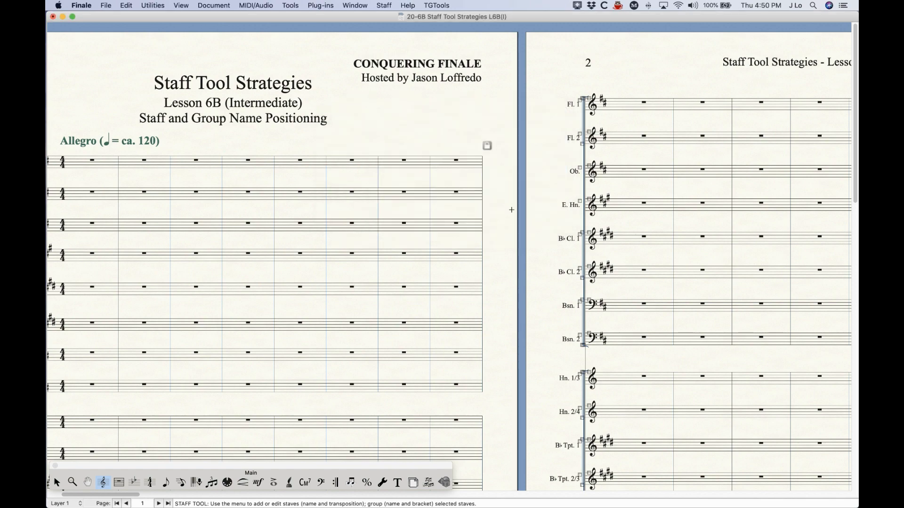
Review the justification choices in the default position settings for full staff names, cancel, and look over the names down the first page.
scroll(410, 211, left, 5)
scroll(411, 211, left, 2)
click(381, 4)
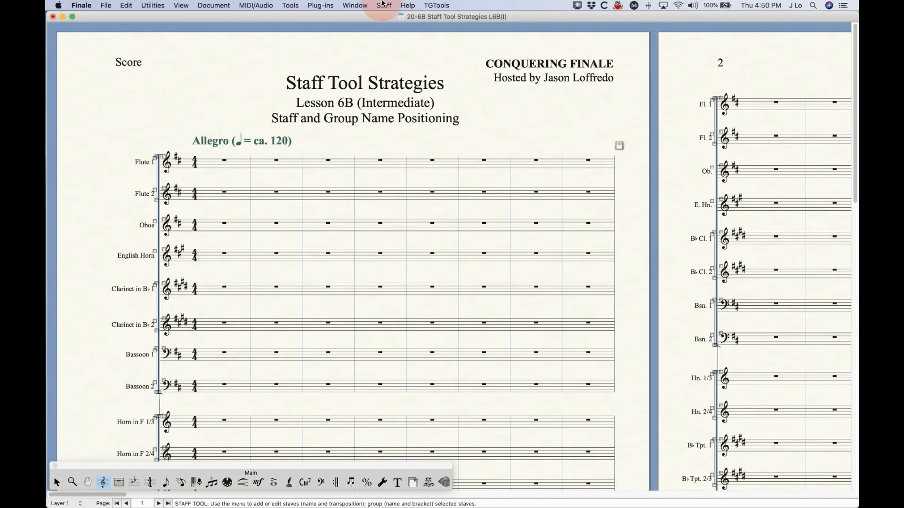
mouse_move(410, 172)
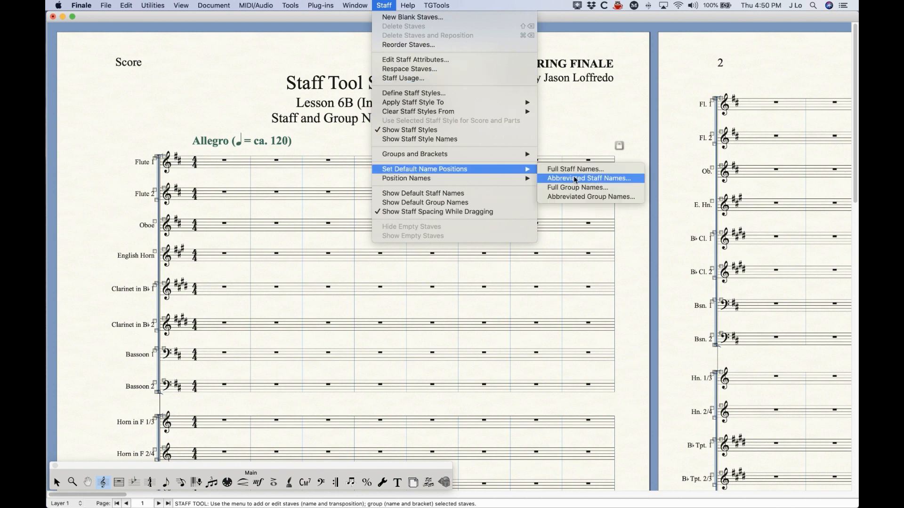
click(562, 169)
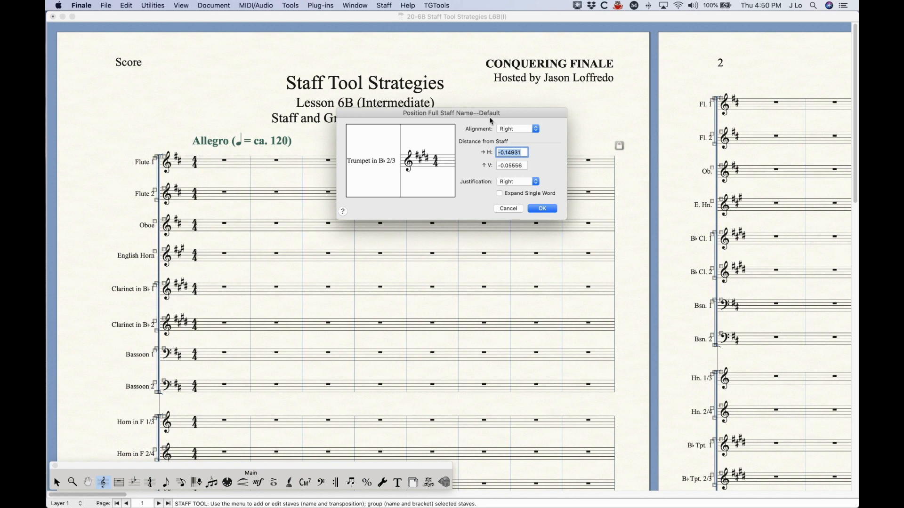
click(506, 184)
click(494, 182)
click(510, 209)
scroll(173, 306, down, 10)
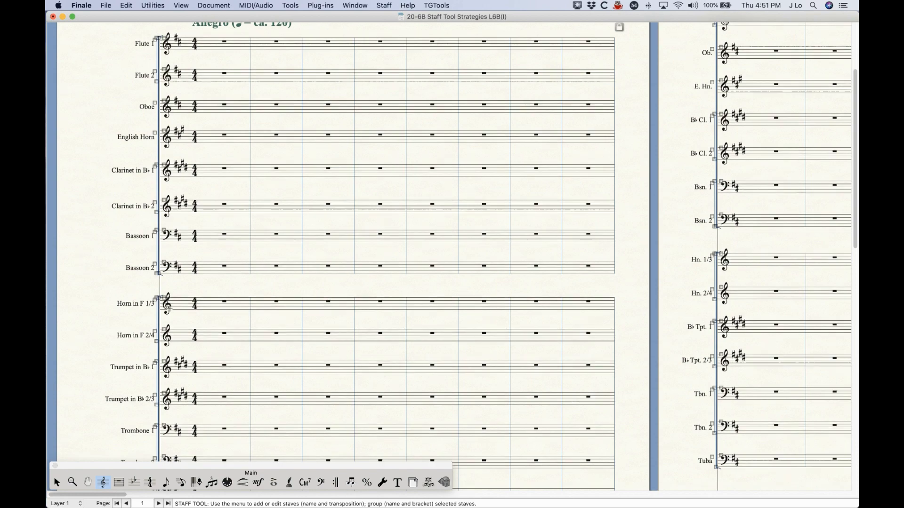
scroll(170, 309, down, 5)
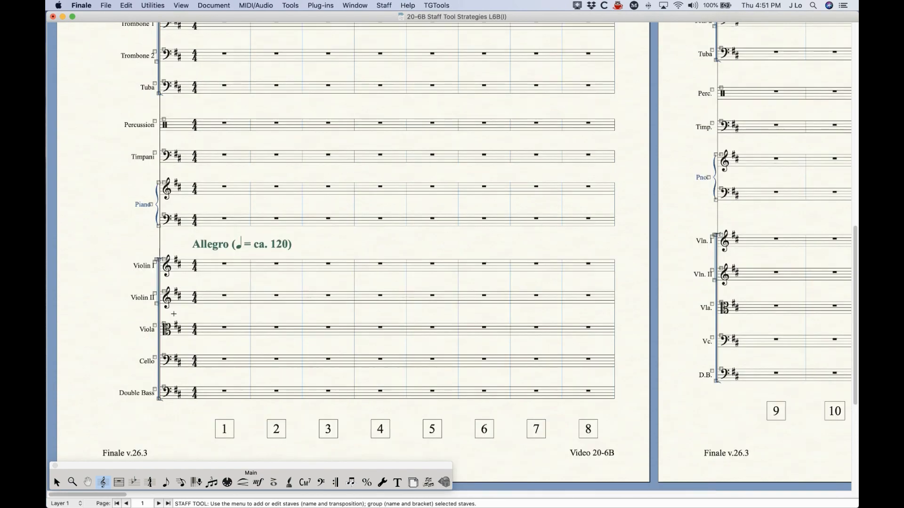
scroll(173, 314, up, 8)
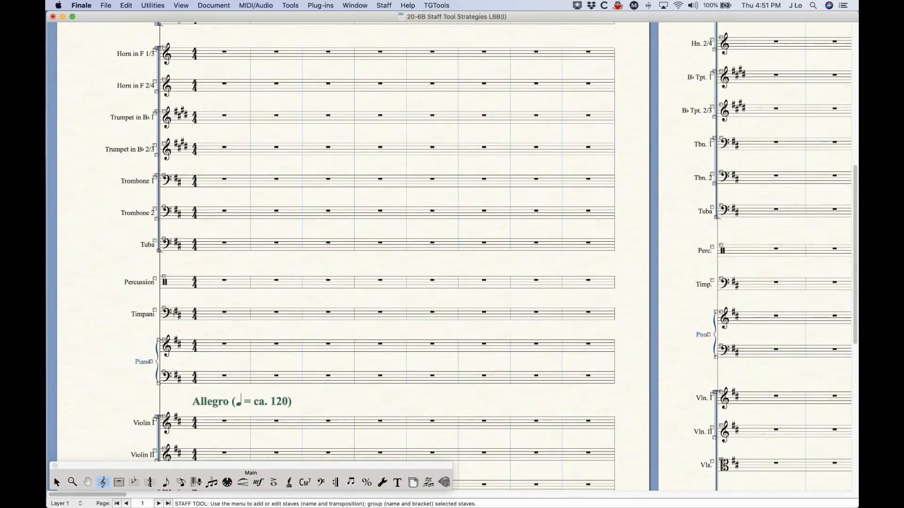
scroll(174, 313, up, 12)
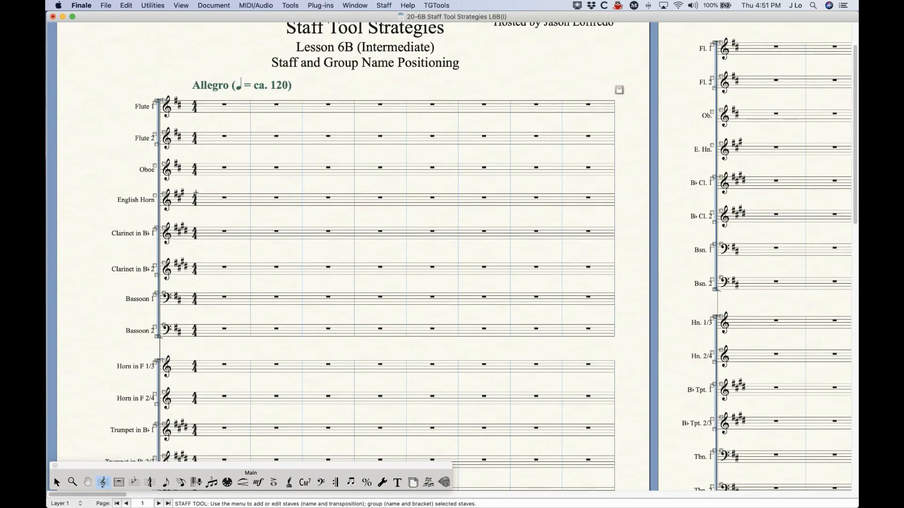
Add "(Cor Anglais)" as a second line to the full staff name of the English Horn in the ScoreManager.
key(super+k)
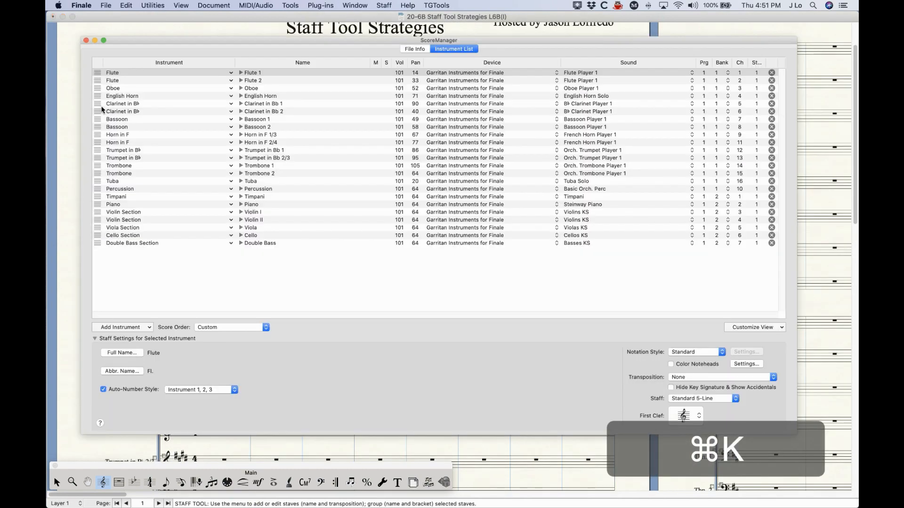
click(155, 97)
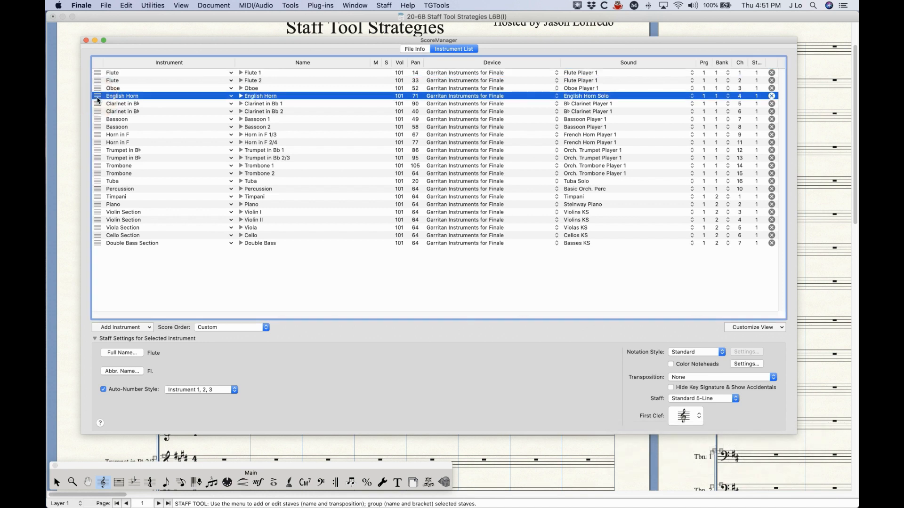
click(125, 355)
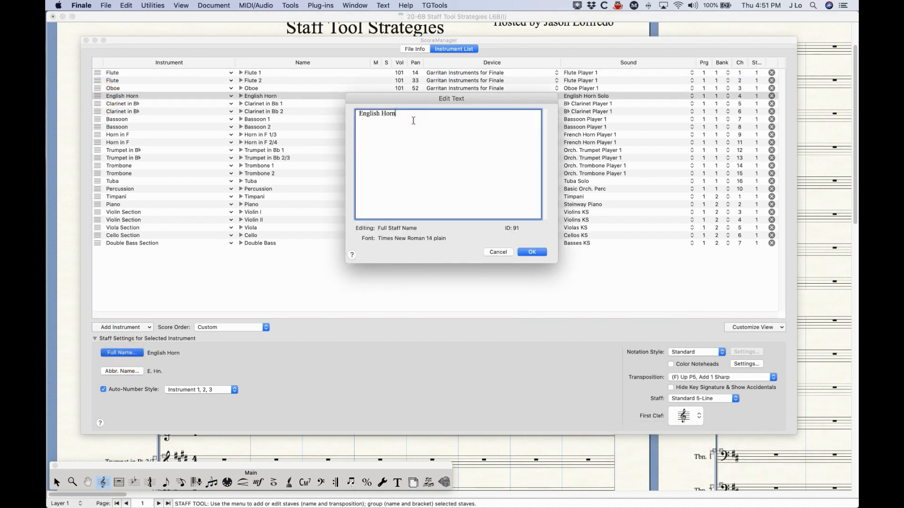
key(Return)
text((Cor A)
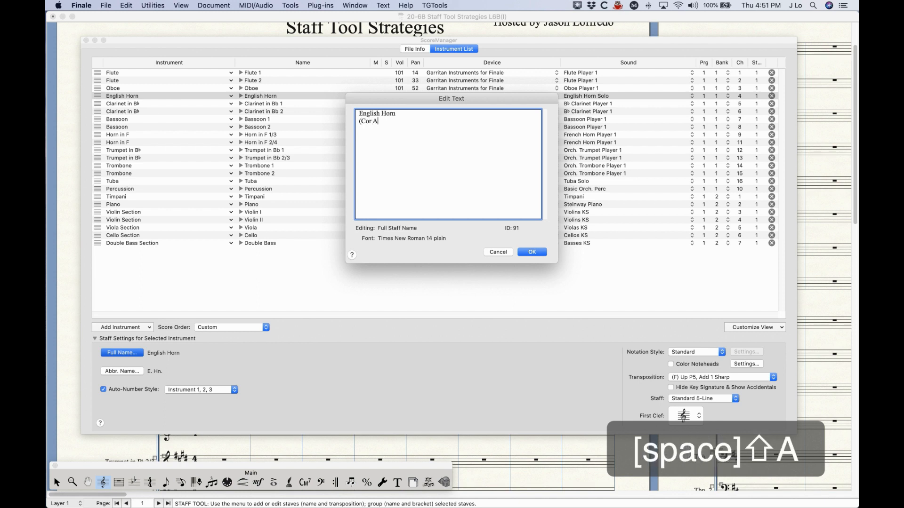
text(nglais))
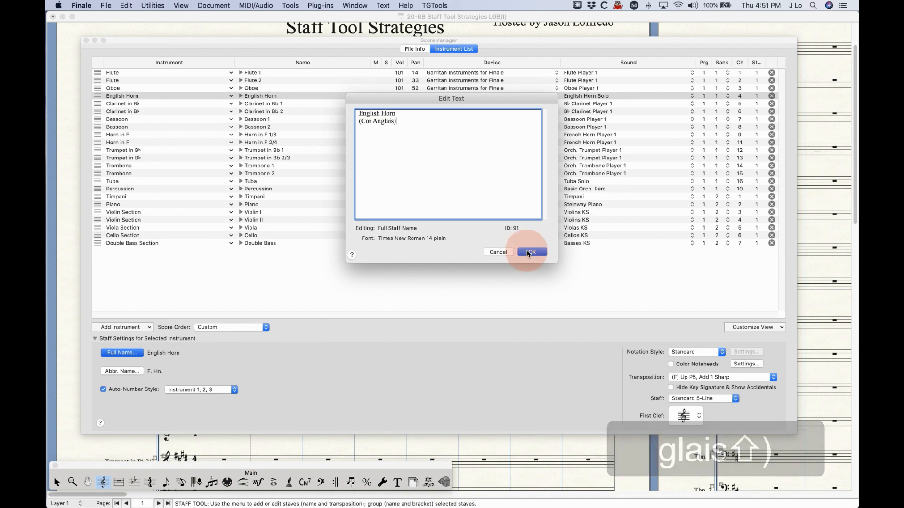
key(Return)
Split the full staff name "Double Bass" onto two lines, and check the two-line names on the first page with the Selection tool.
click(99, 244)
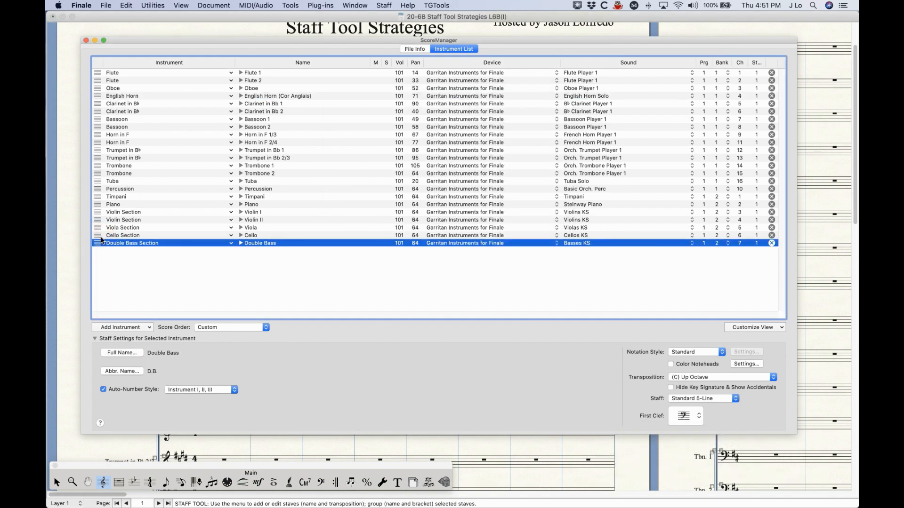
click(121, 352)
click(413, 121)
click(380, 113)
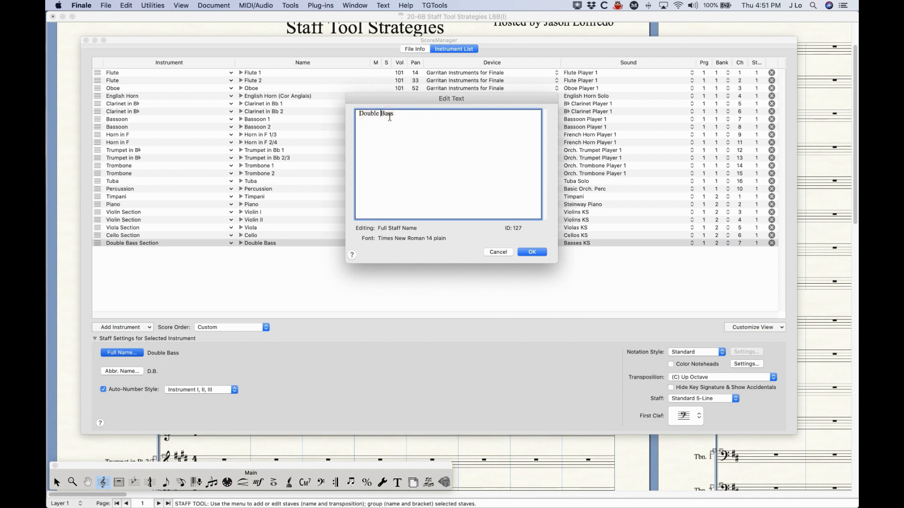
key(Return)
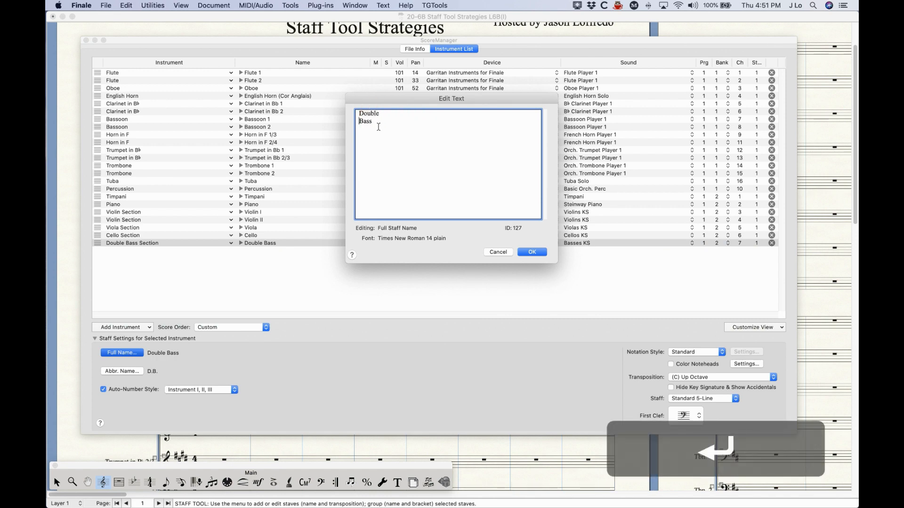
click(536, 253)
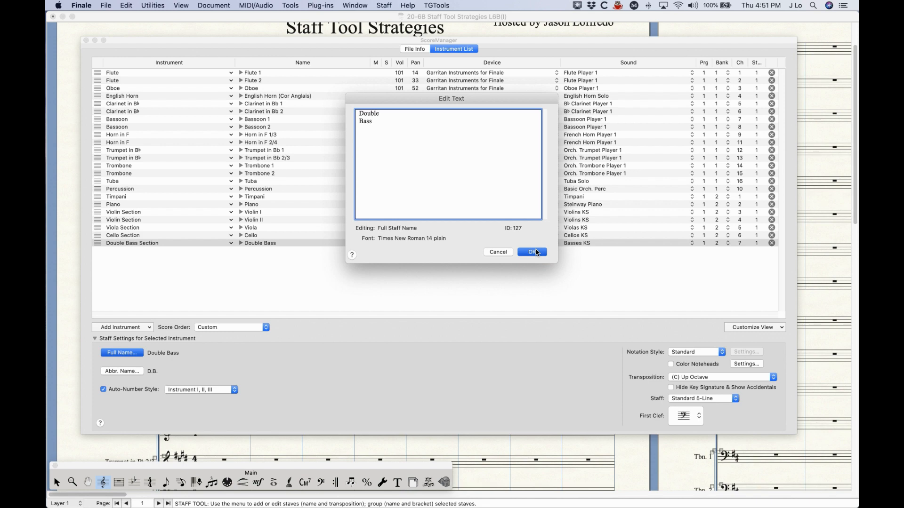
click(86, 40)
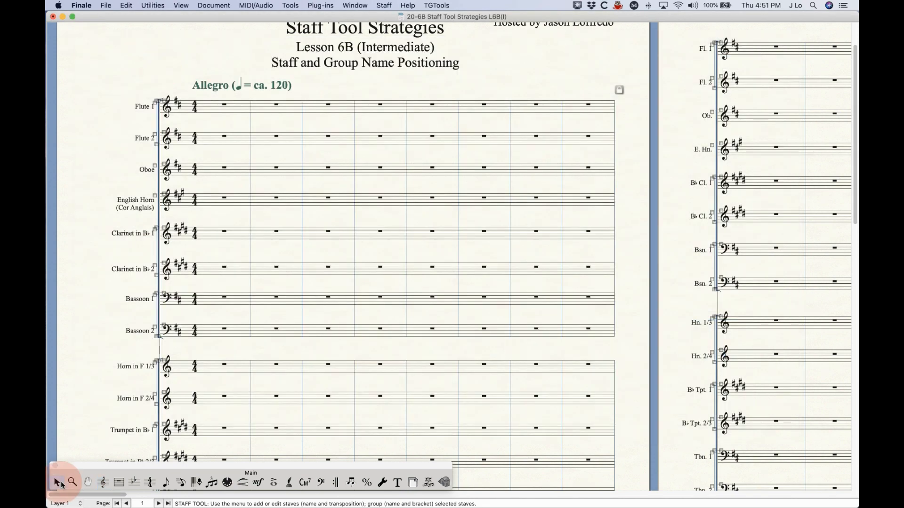
click(57, 482)
scroll(218, 349, down, 8)
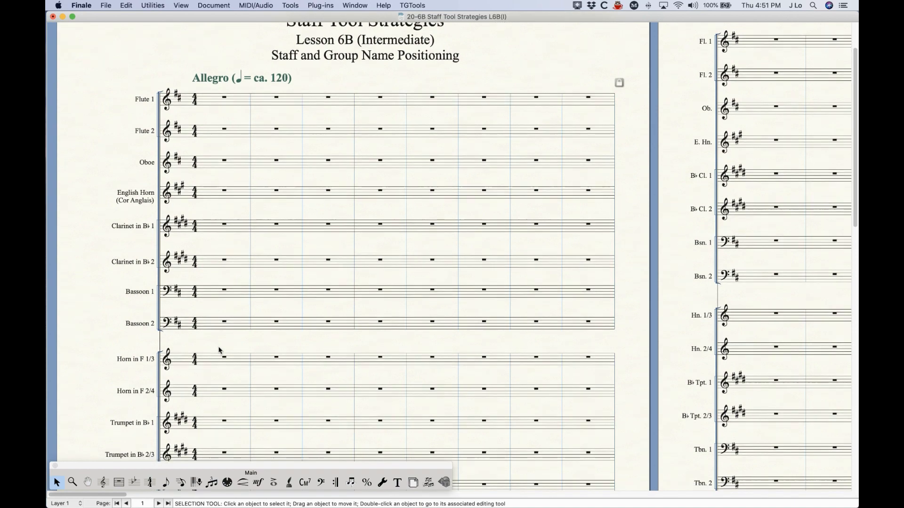
scroll(218, 350, down, 17)
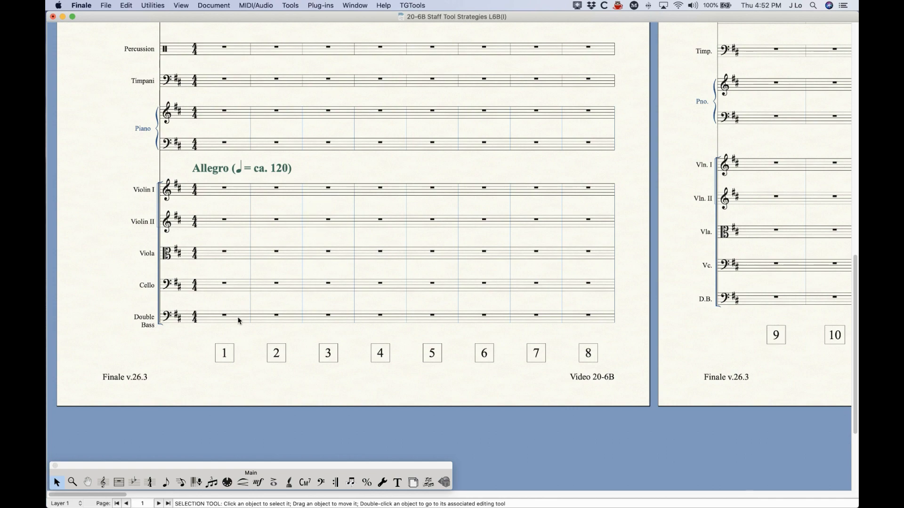
With the Staff tool, compare the alignment and justification choices in the default position settings for full staff names.
click(103, 482)
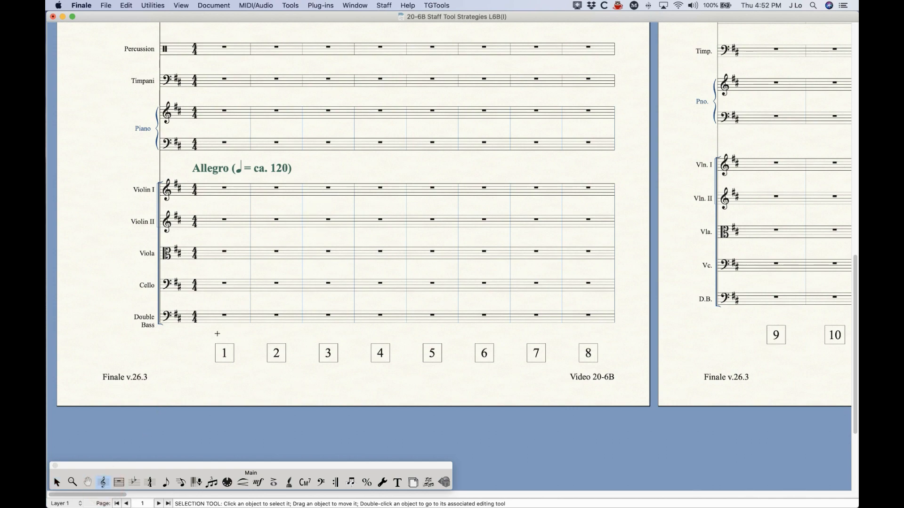
scroll(263, 361, up, 10)
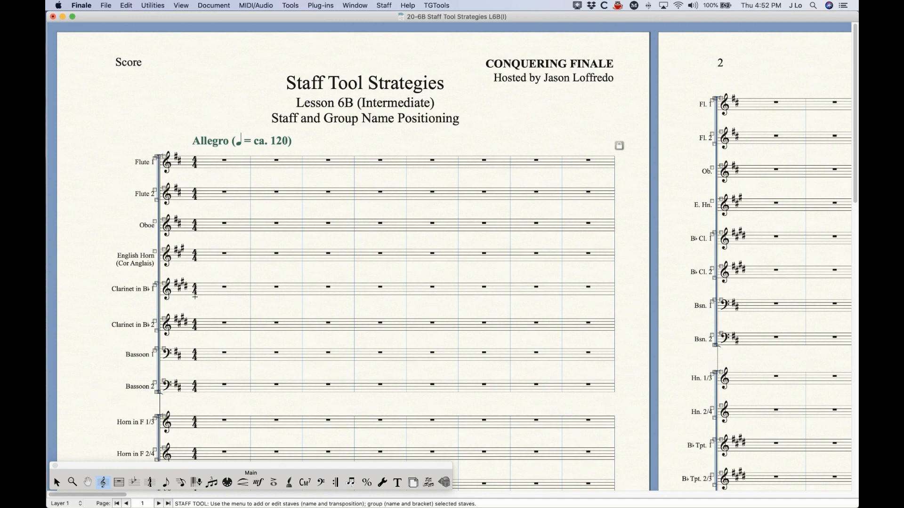
click(384, 6)
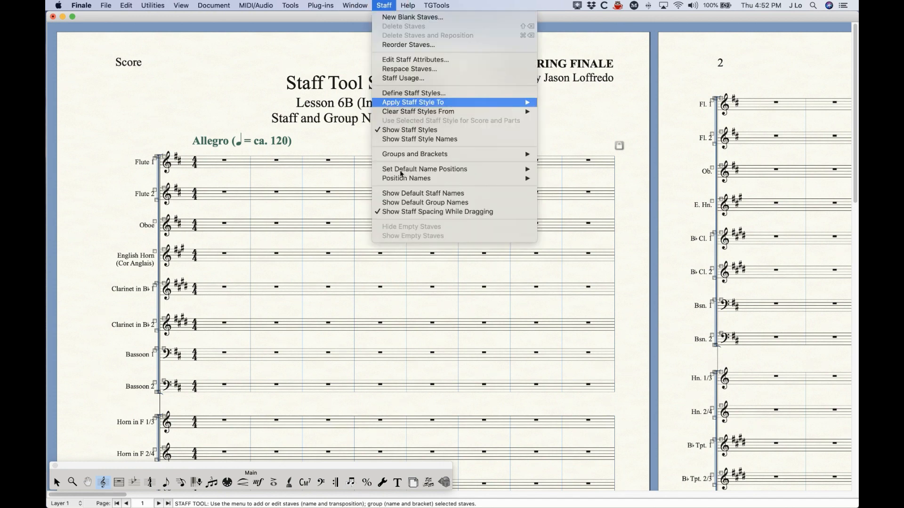
mouse_move(402, 174)
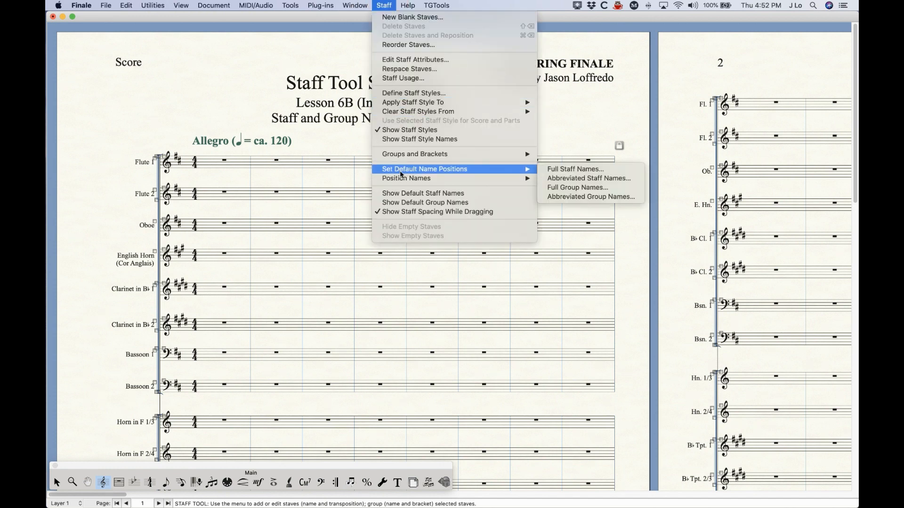
click(579, 175)
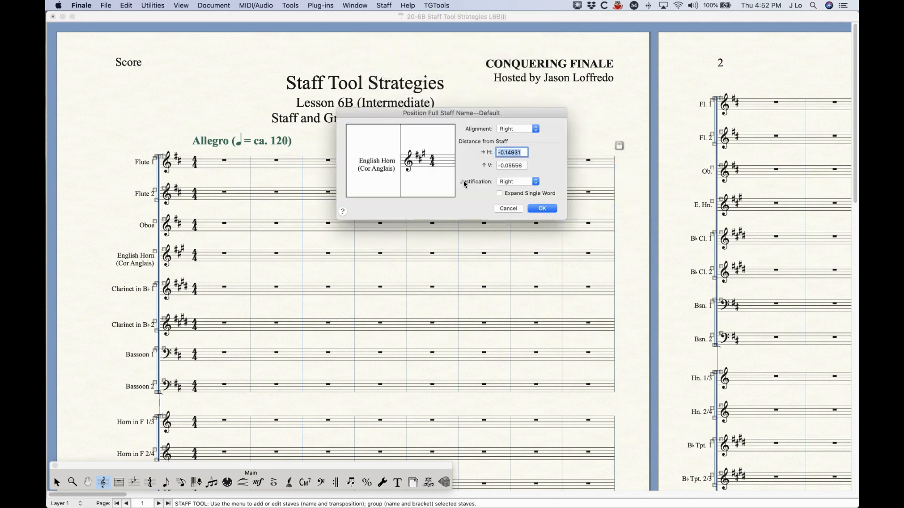
click(511, 184)
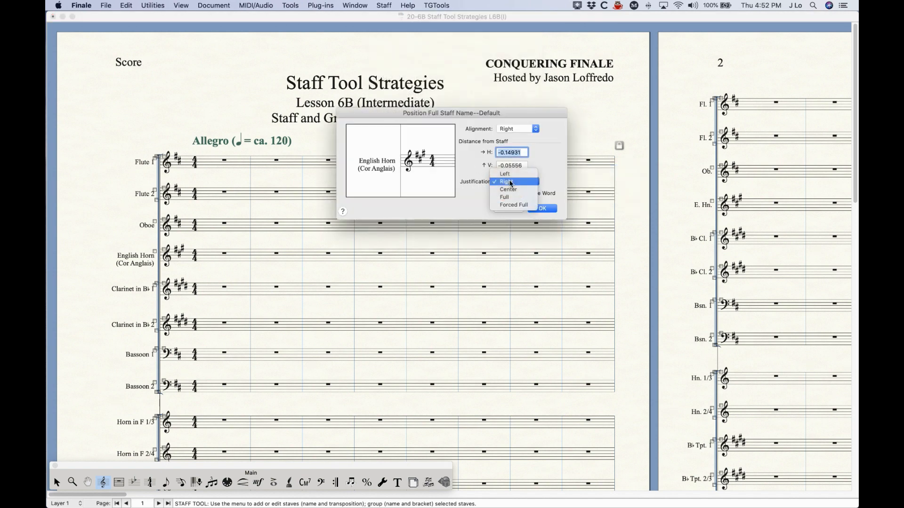
click(463, 181)
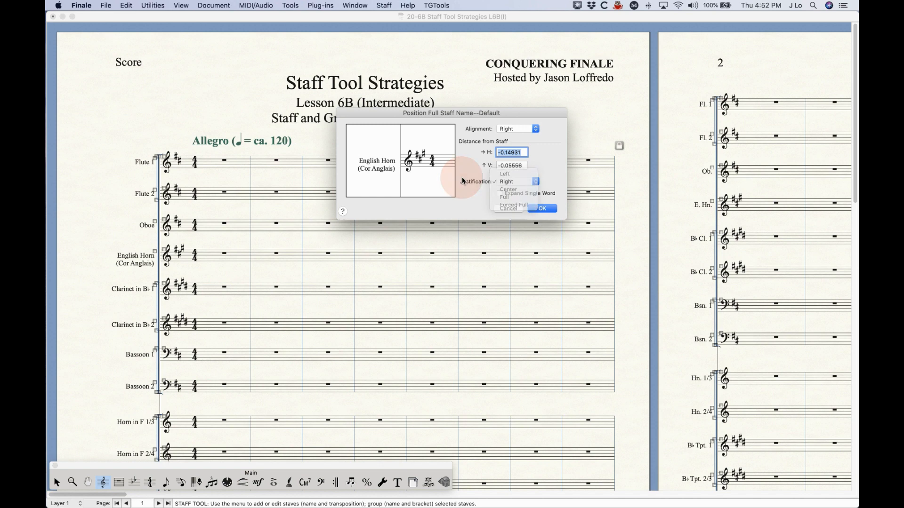
click(513, 130)
click(480, 133)
click(516, 128)
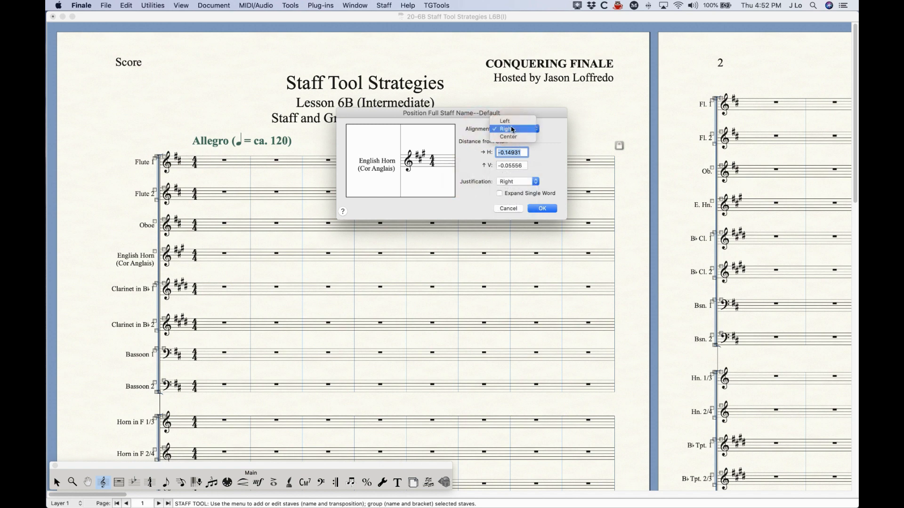
click(462, 125)
click(518, 182)
click(476, 181)
click(503, 131)
click(468, 136)
click(524, 182)
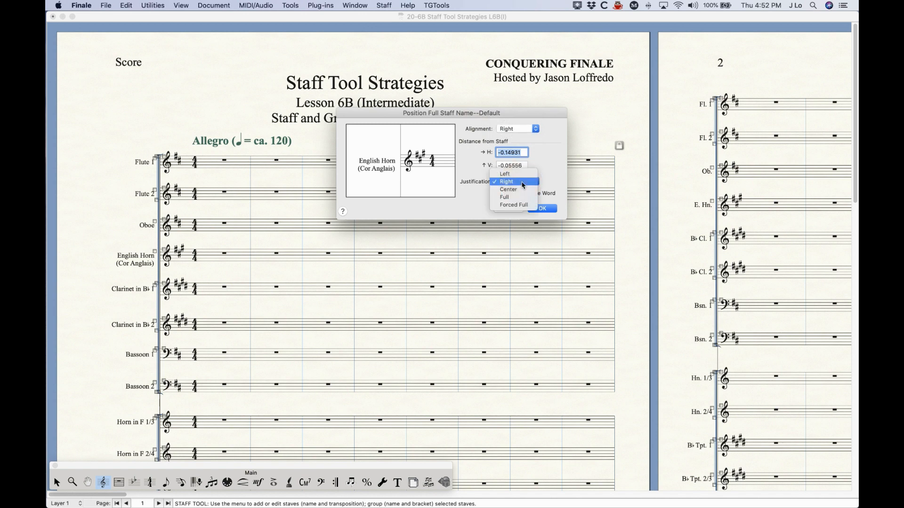
click(468, 171)
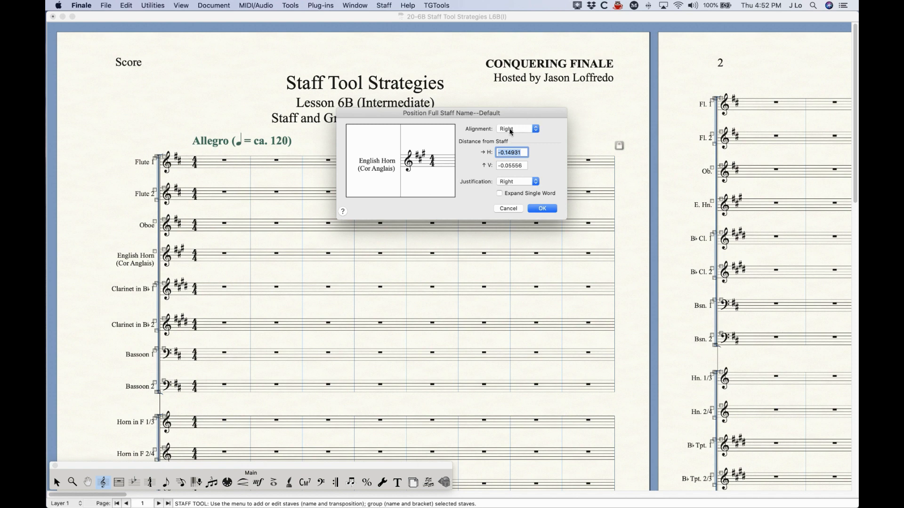
Try Left justification for the default full staff names, and check the names down to Double Bass.
click(517, 181)
click(512, 174)
click(542, 208)
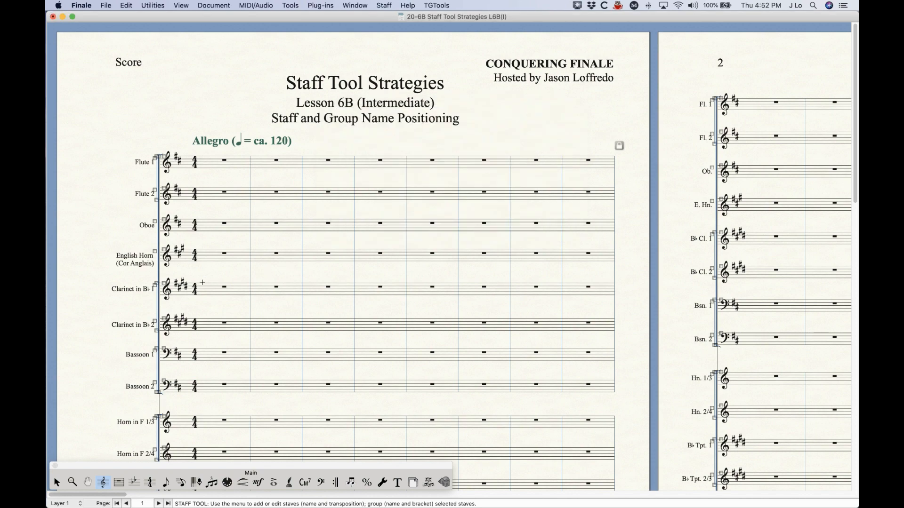
scroll(128, 256, down, 15)
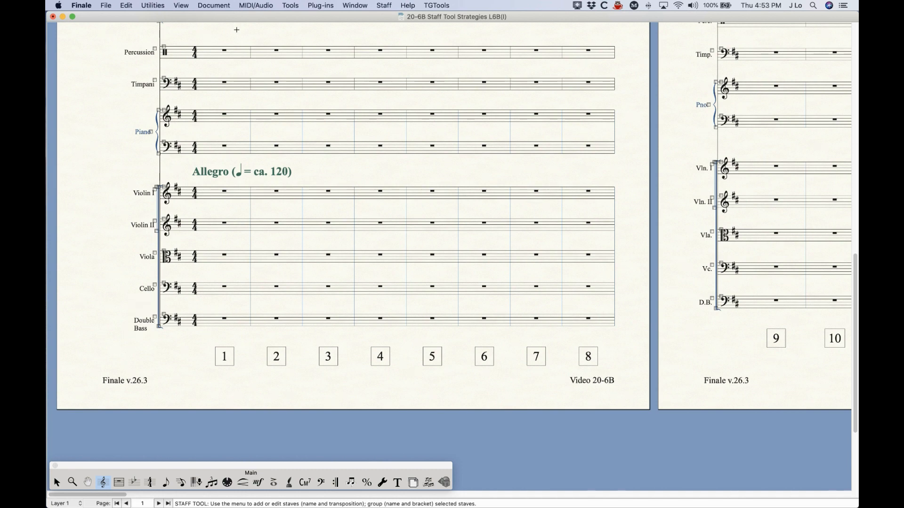
Preview Right and Forced Full justification in the default position settings for full staff names.
click(384, 5)
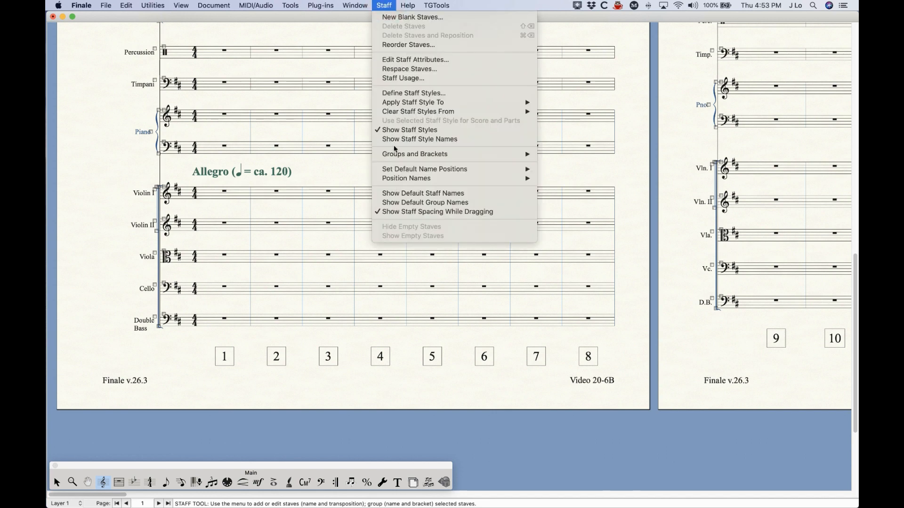
mouse_move(397, 170)
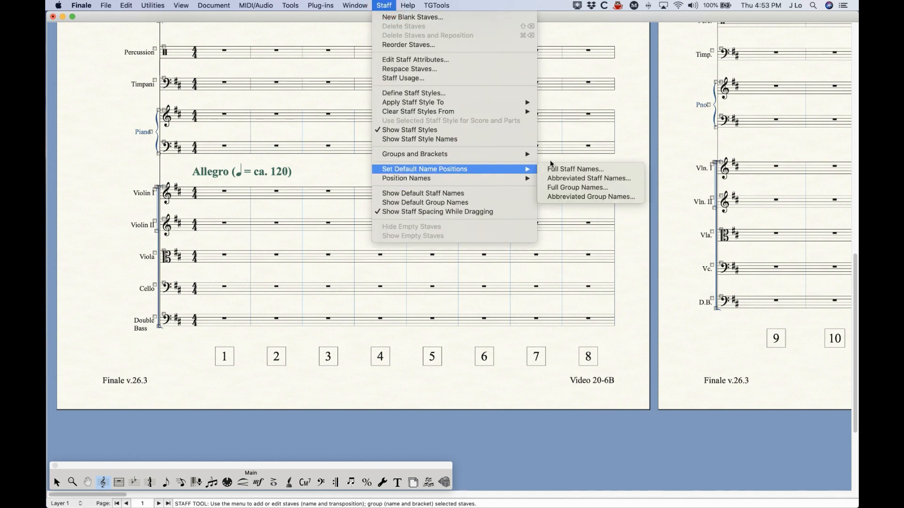
click(558, 172)
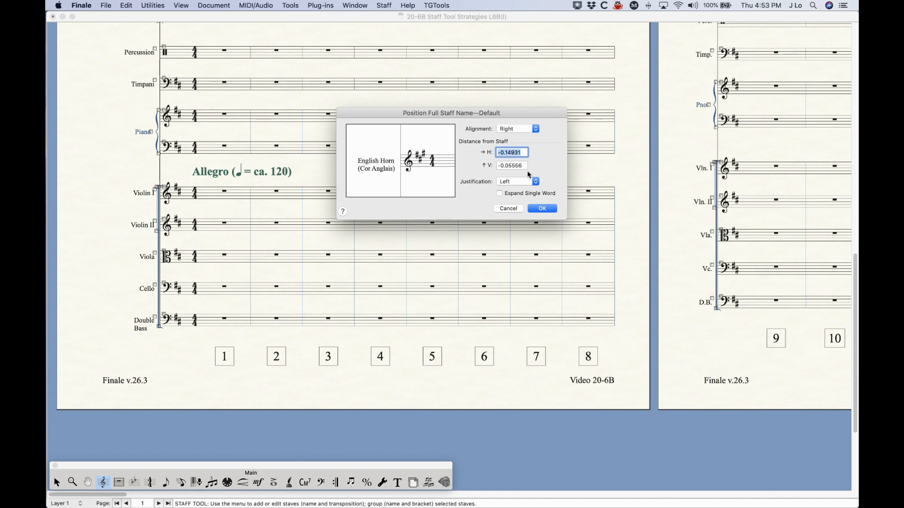
click(515, 182)
click(515, 190)
click(515, 182)
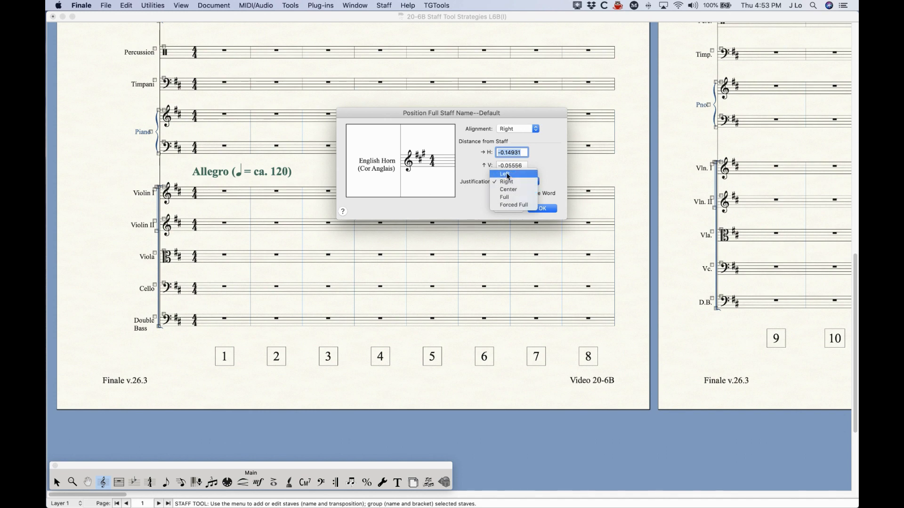
click(510, 206)
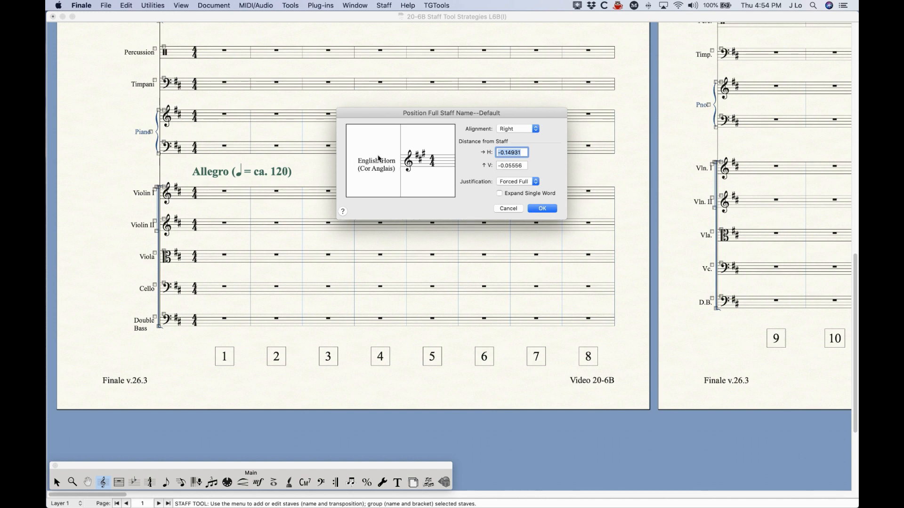
Compare with Right justification again, apply Forced Full to the default full staff names, and check them down to Double Bass.
click(521, 183)
click(506, 159)
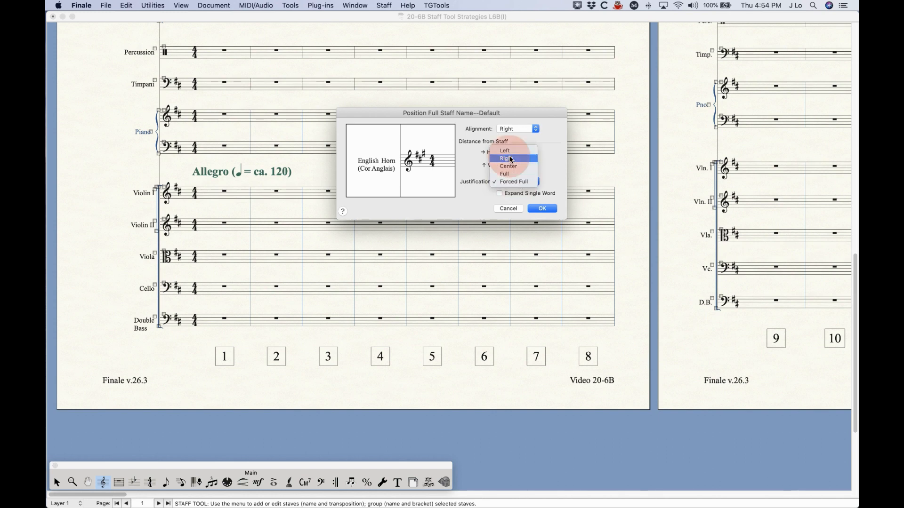
click(523, 184)
click(519, 205)
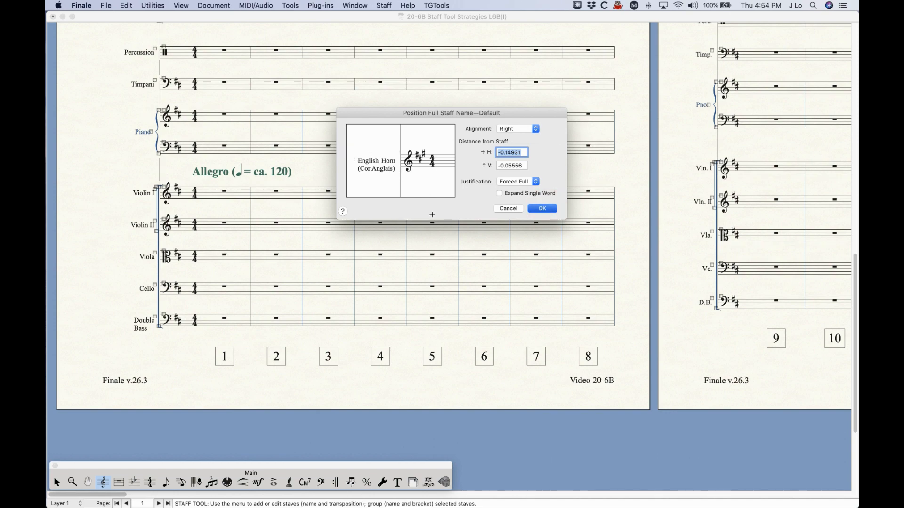
key(Return)
scroll(298, 295, up, 15)
scroll(298, 296, down, 15)
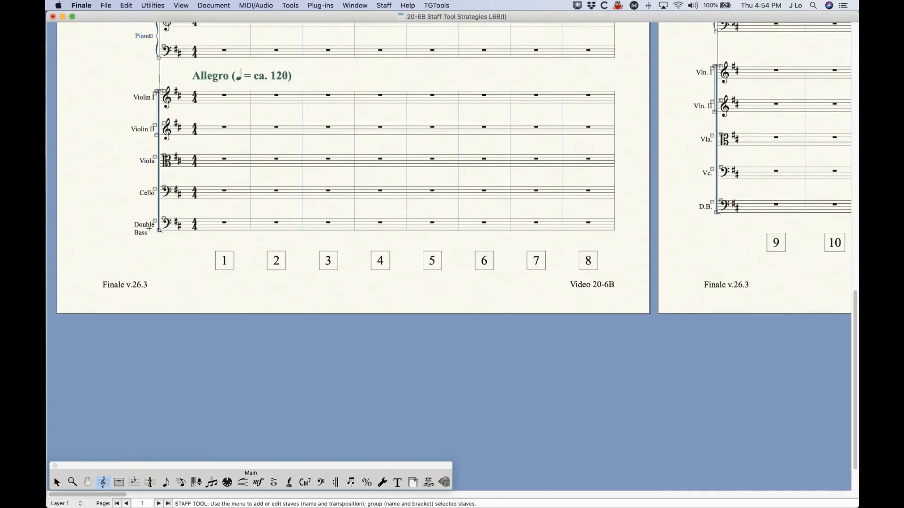
Try Expand Single Word with Forced Full justification on the default full staff names, and check the two-line Double Bass name.
click(379, 4)
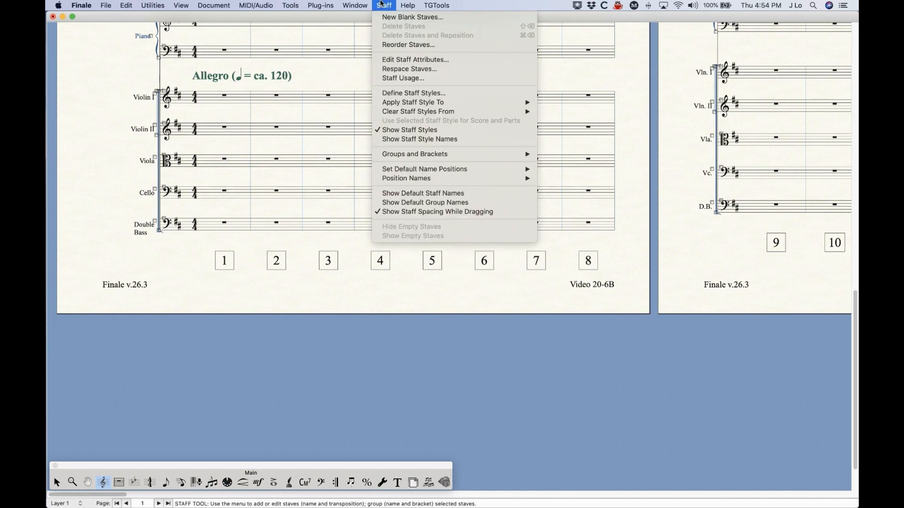
mouse_move(454, 170)
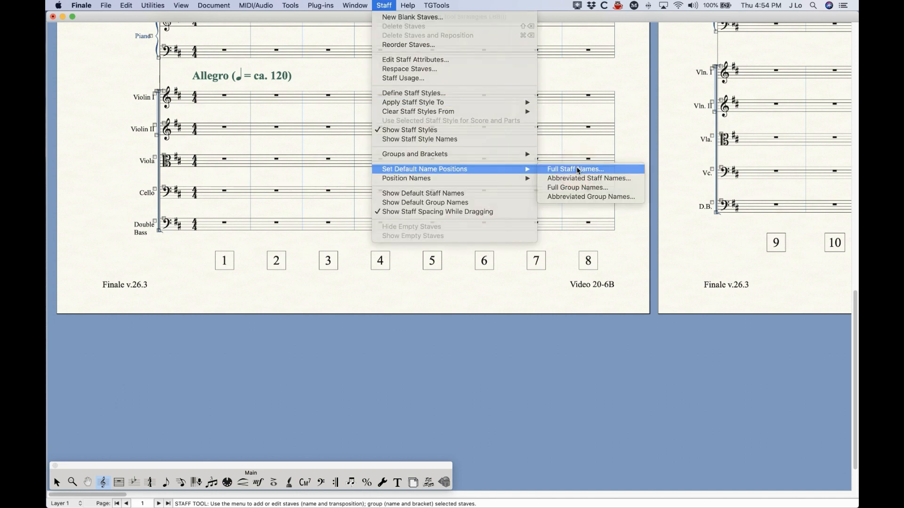
click(578, 169)
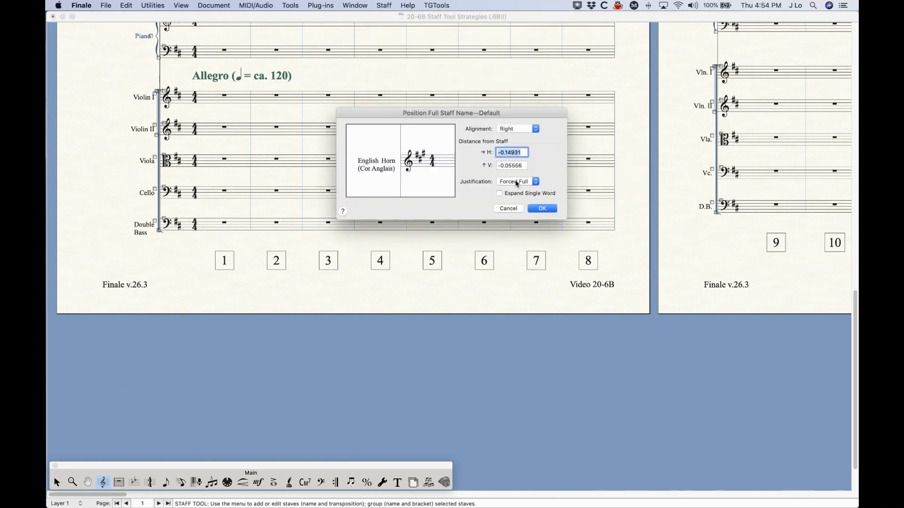
click(515, 195)
click(542, 209)
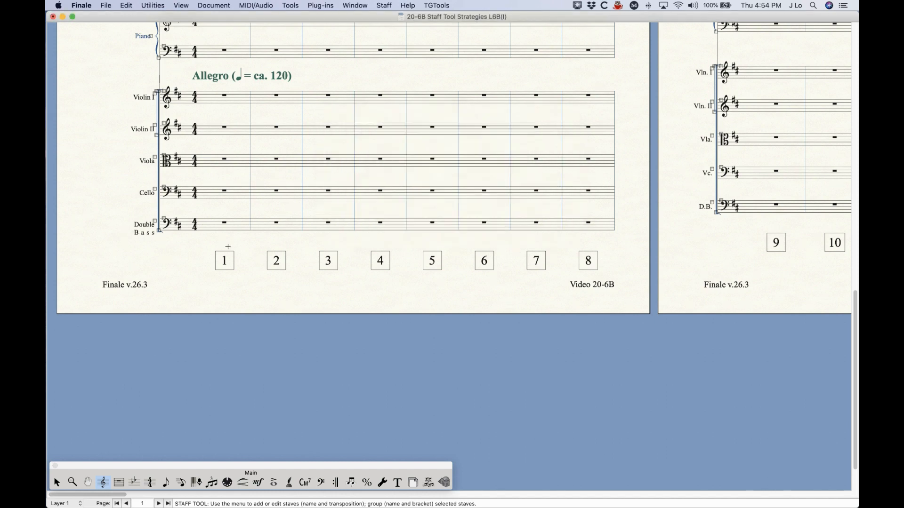
key(super+equal)
key(super+equal)
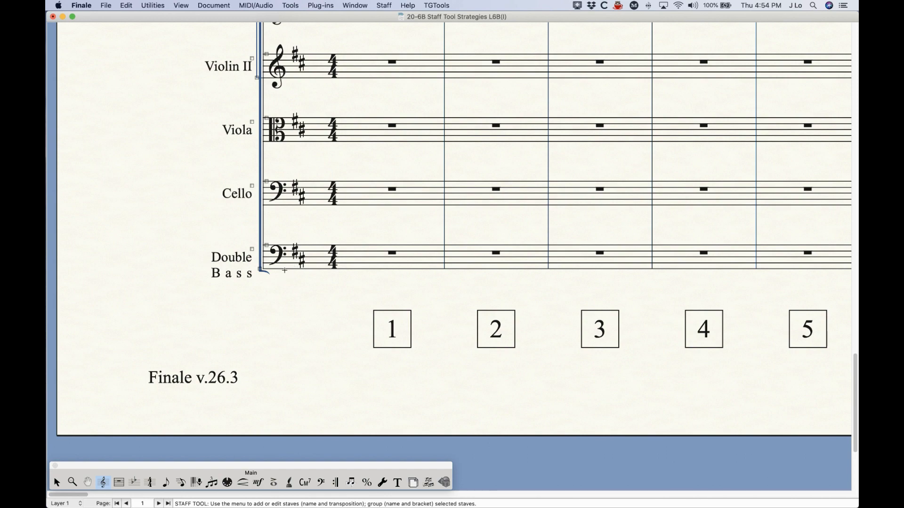
Set the default full staff names back to Right justification, and view the Double Bass name with the Selection tool.
click(322, 6)
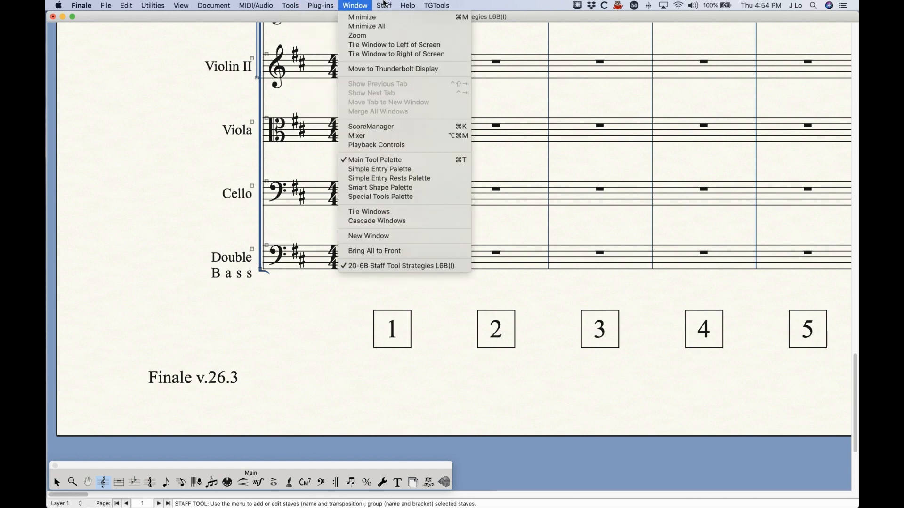
mouse_move(408, 156)
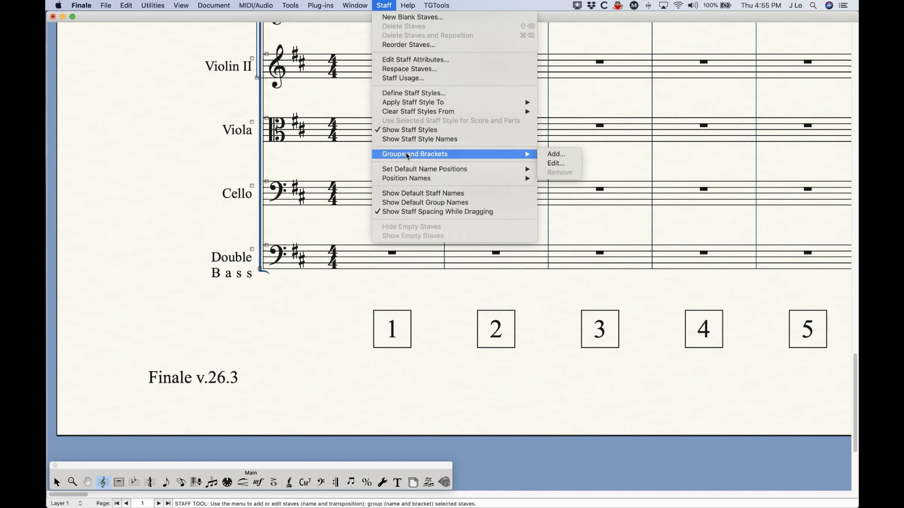
mouse_move(420, 170)
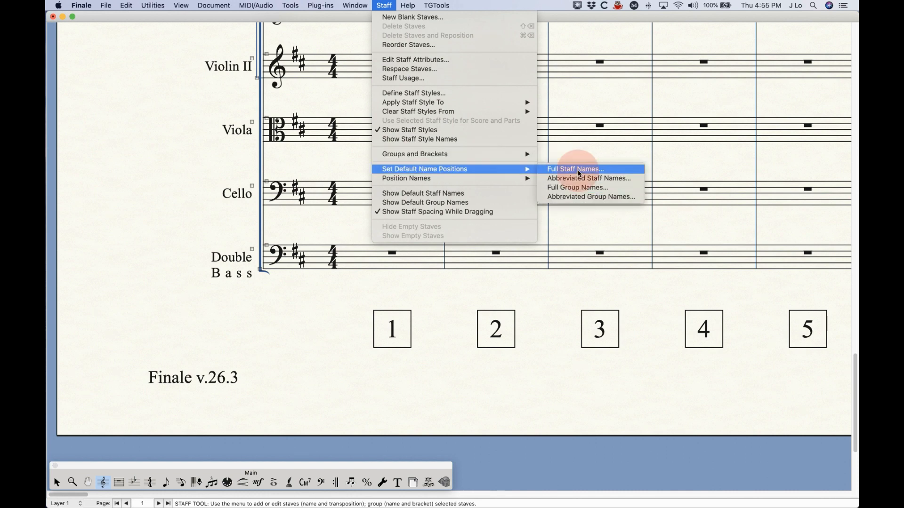
click(579, 170)
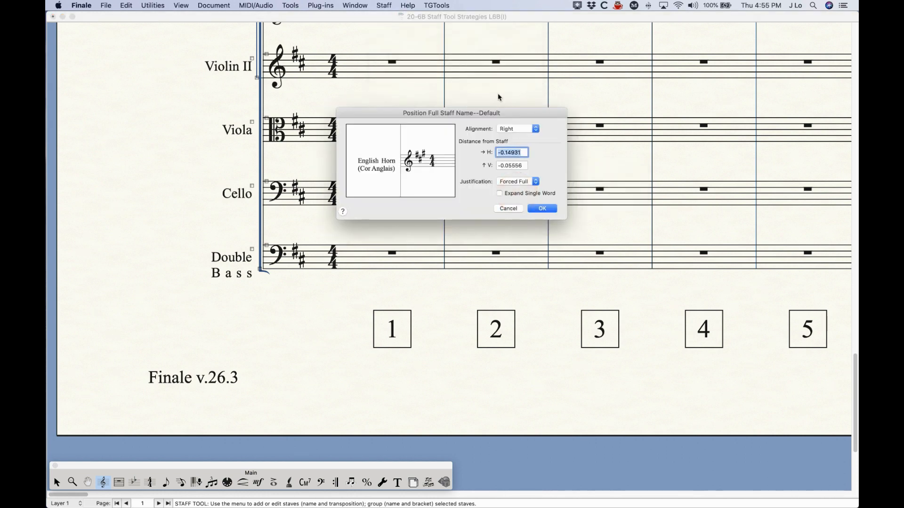
click(520, 182)
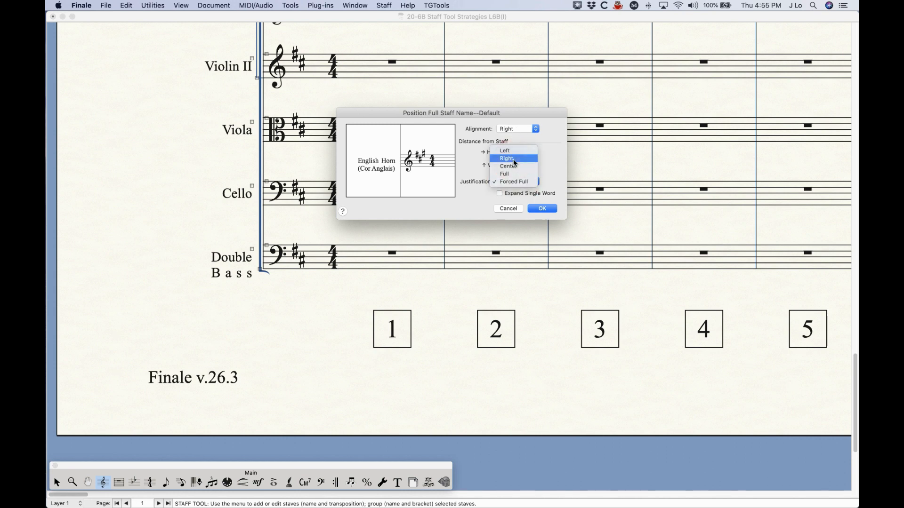
click(514, 163)
click(545, 210)
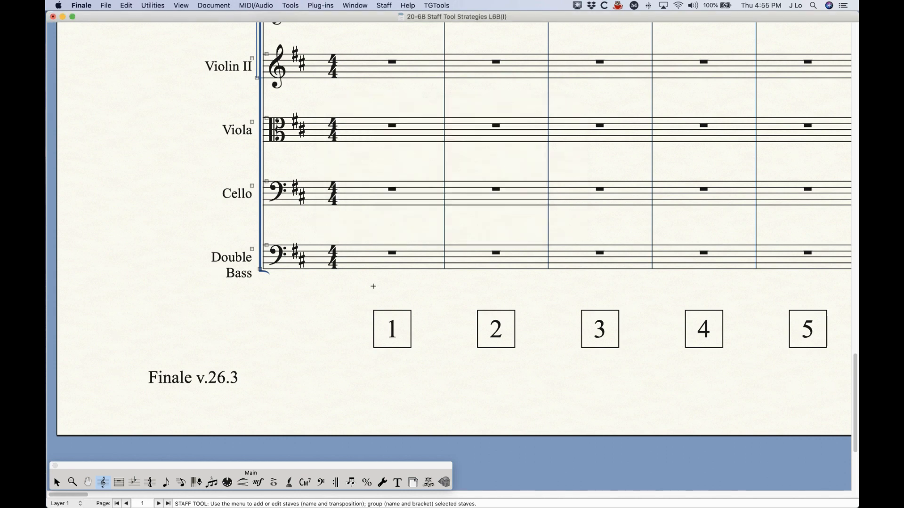
click(57, 481)
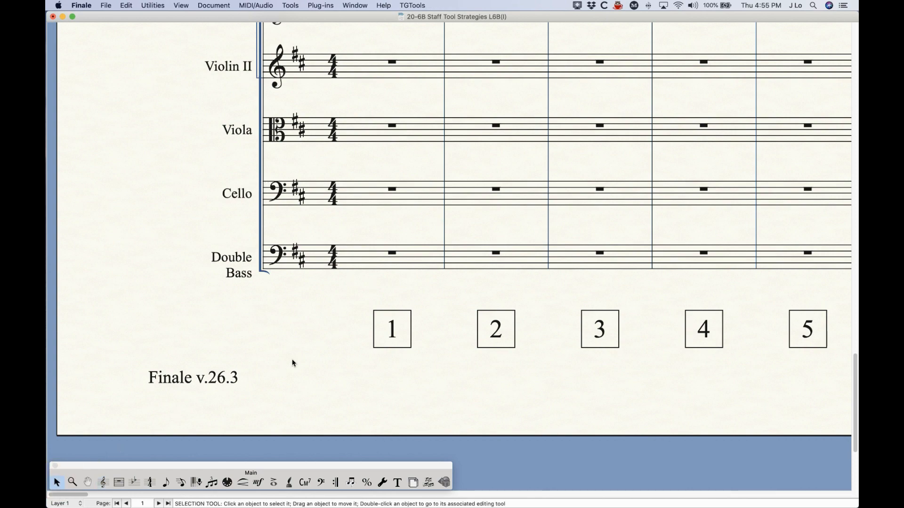
With the Staff tool, try a vertical distance of 1 in the default position settings for full group names.
scroll(327, 369, up, 5)
scroll(328, 372, up, 5)
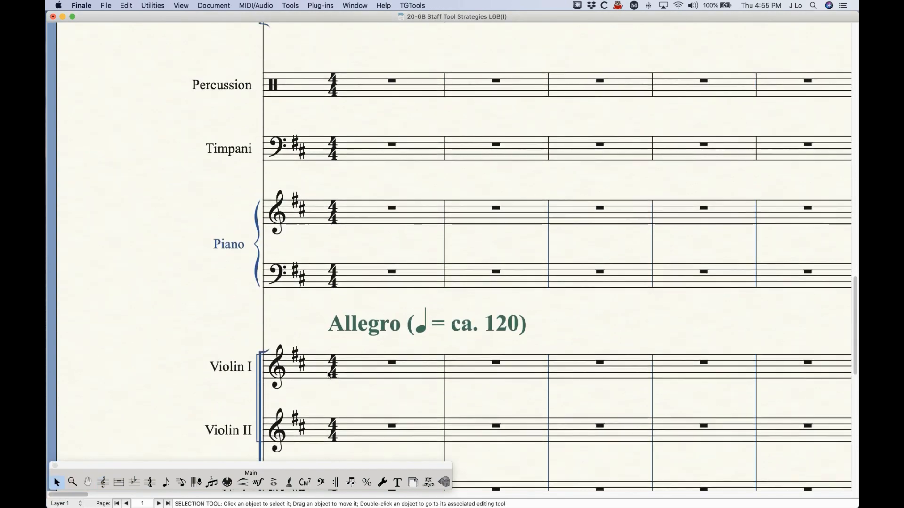
click(106, 485)
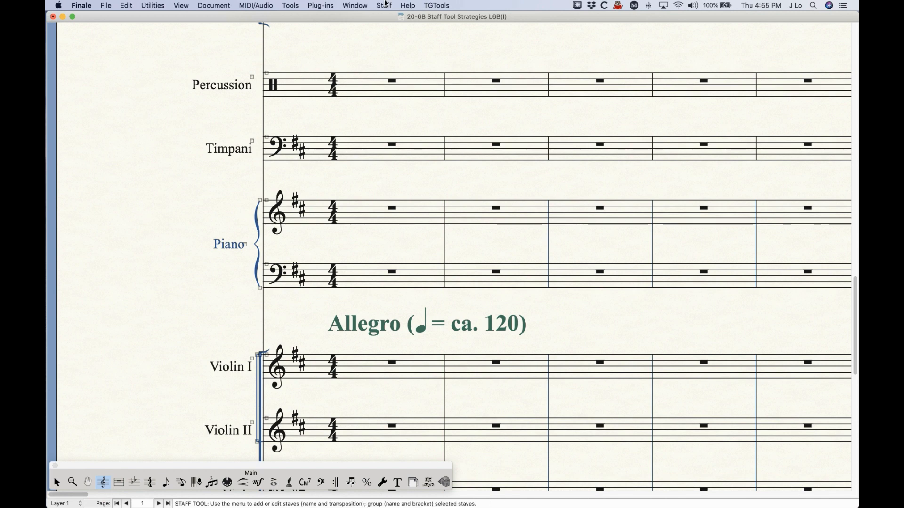
click(384, 5)
mouse_move(399, 167)
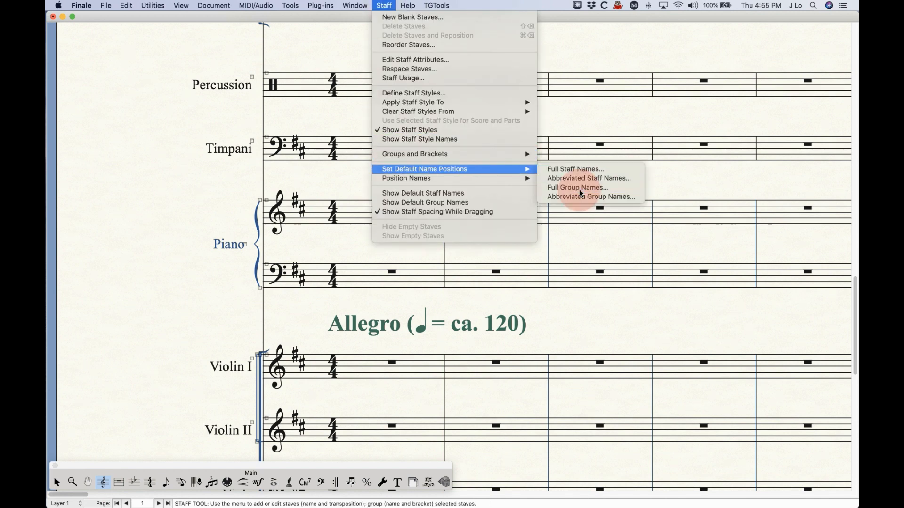
click(578, 187)
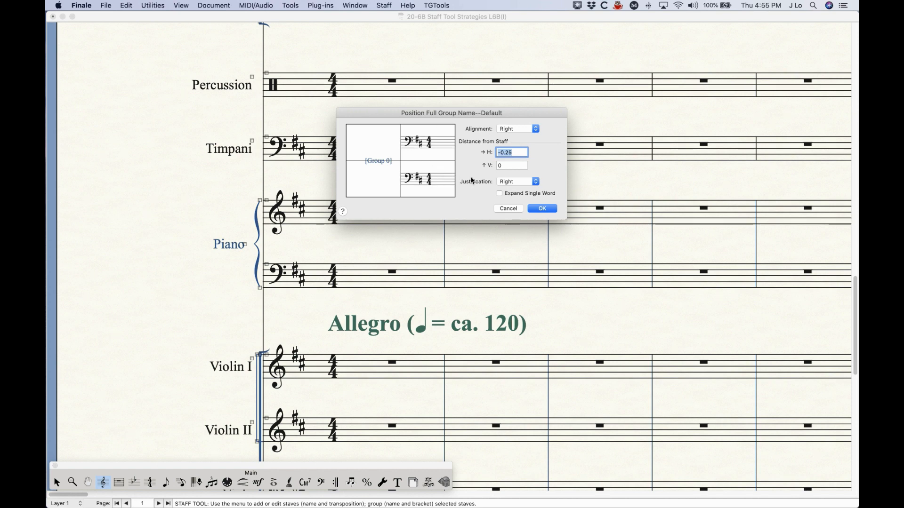
click(512, 167)
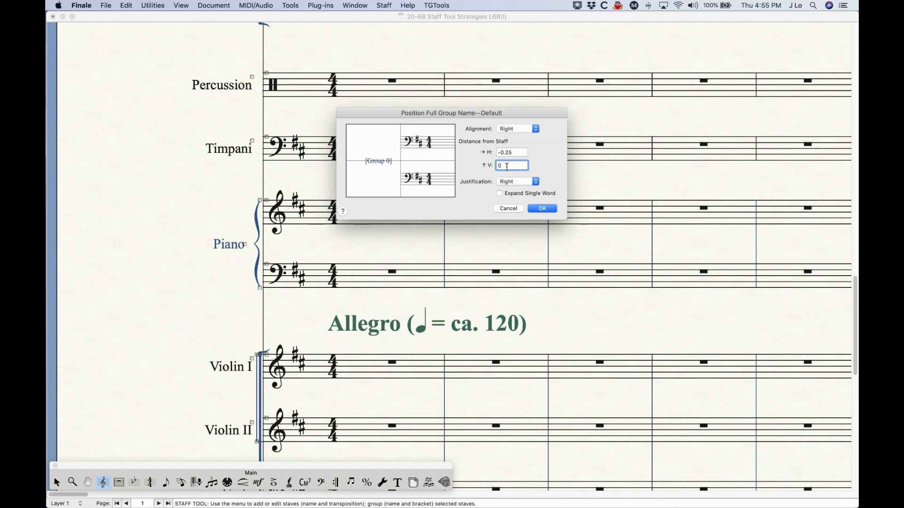
drag(507, 167, 476, 171)
text(1)
key(Tab)
Try a vertical distance of -.5 for the default full group names, restore it to 0, and confirm the settings.
drag(507, 166, 451, 165)
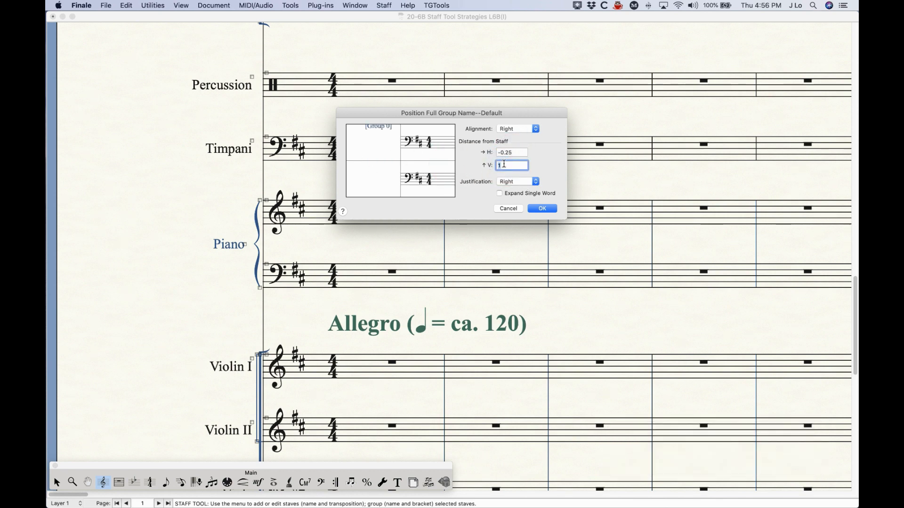
text(-.5)
click(513, 153)
drag(515, 166, 492, 175)
text(0)
click(513, 152)
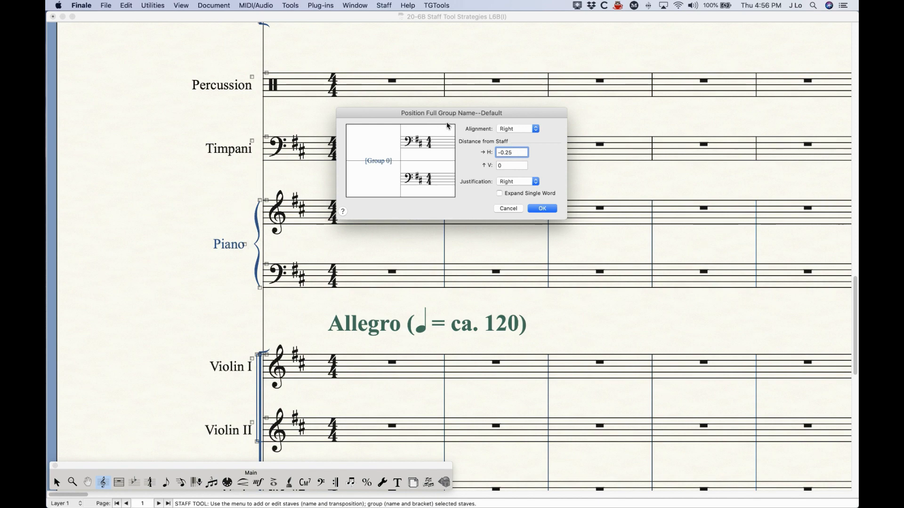
click(543, 208)
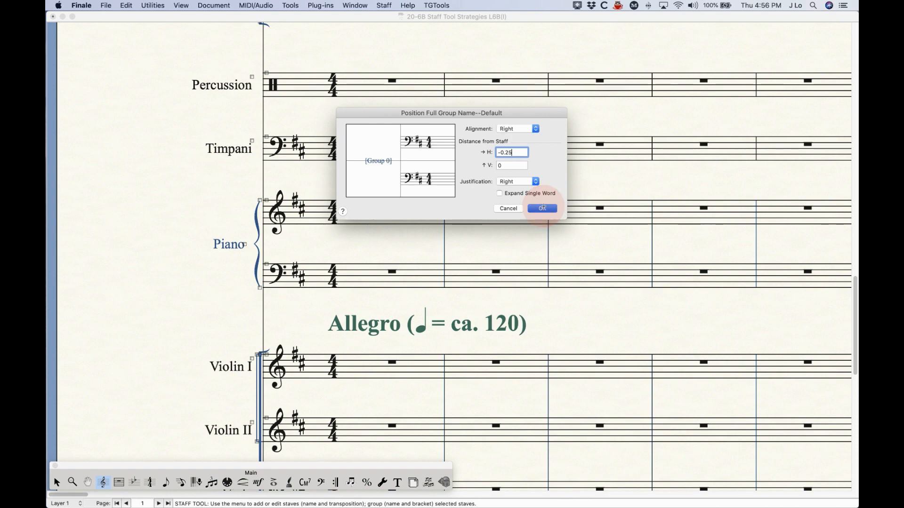
In the English Horn (Cor Anglais) staff attributes, enable an individual full staff name position and open its position settings.
scroll(426, 303, up, 10)
scroll(370, 305, down, 4)
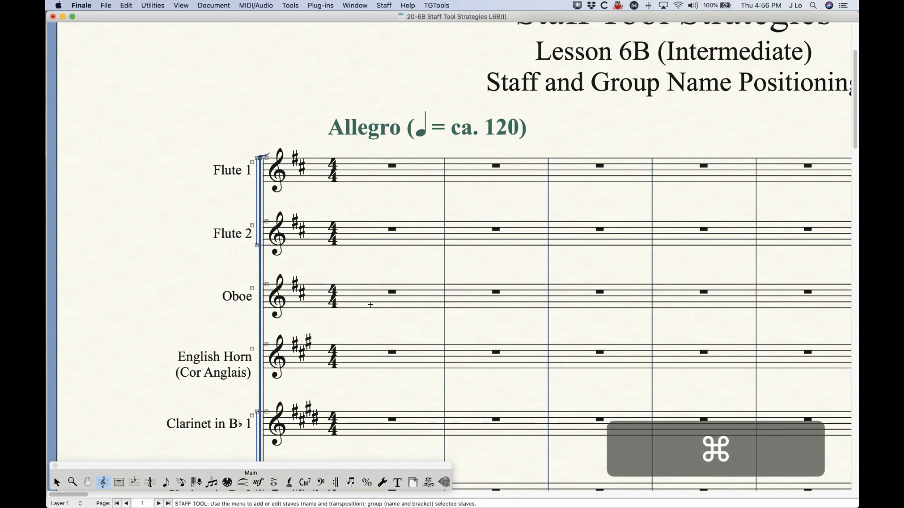
key(super+minus)
scroll(370, 305, down, 2)
scroll(370, 305, down, 1)
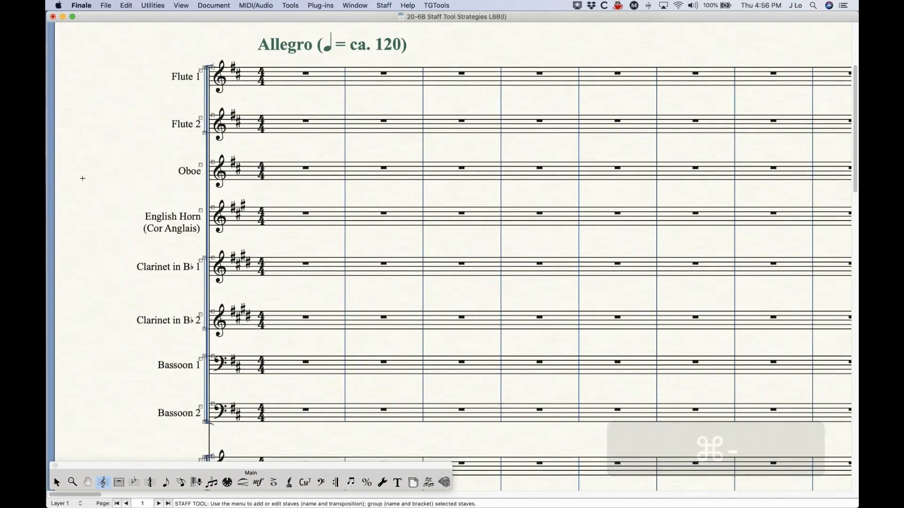
click(56, 482)
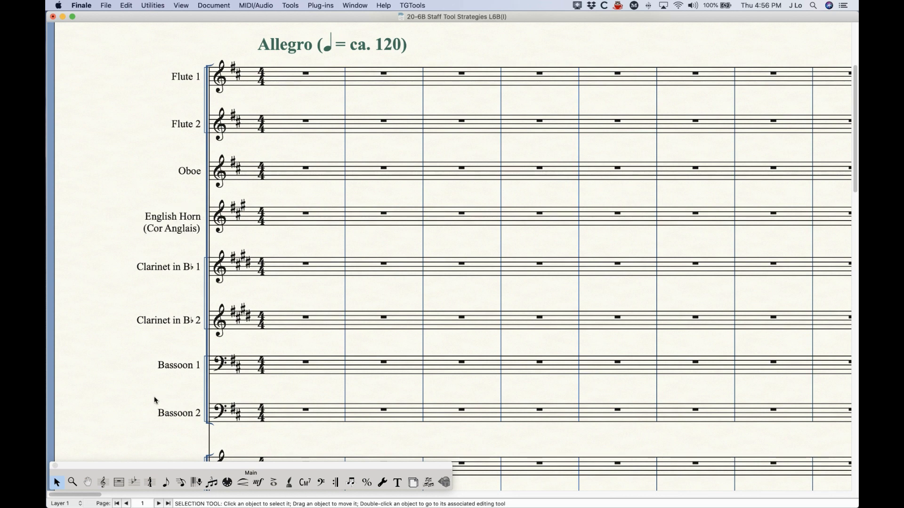
click(103, 483)
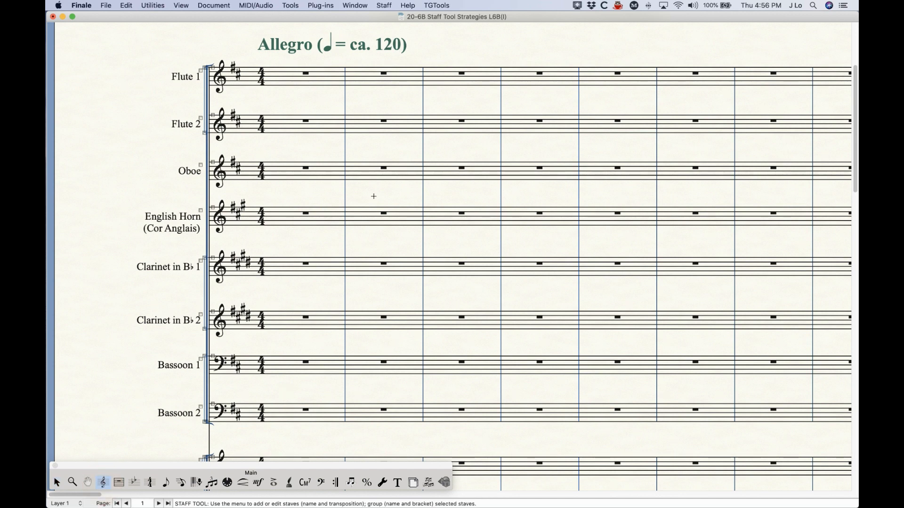
double_click(299, 218)
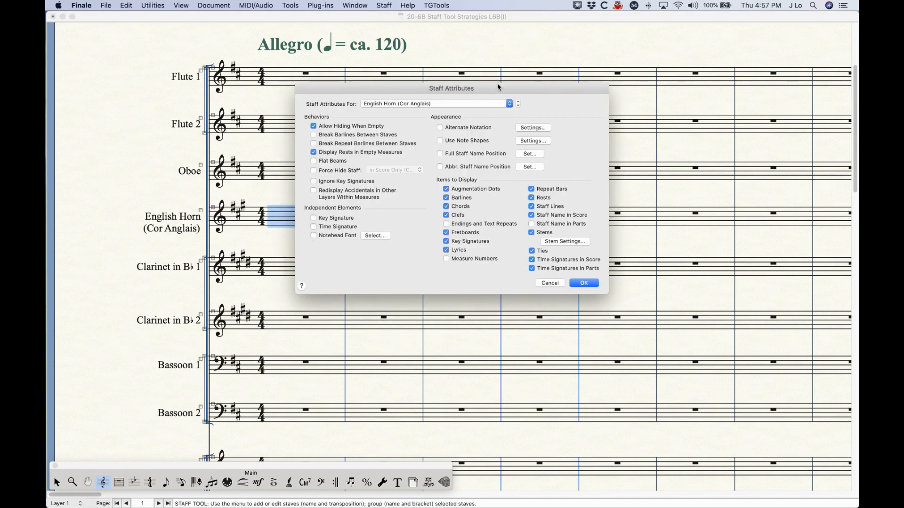
drag(476, 90, 485, 75)
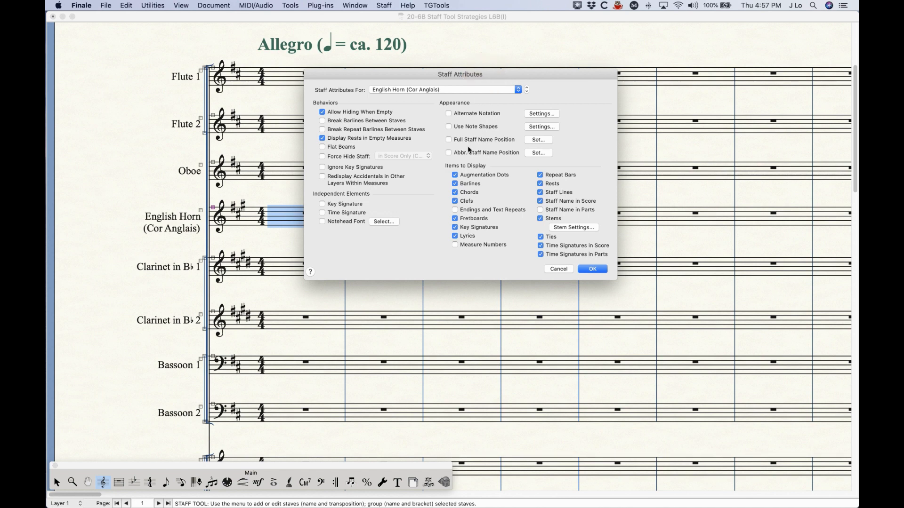
click(449, 140)
click(539, 140)
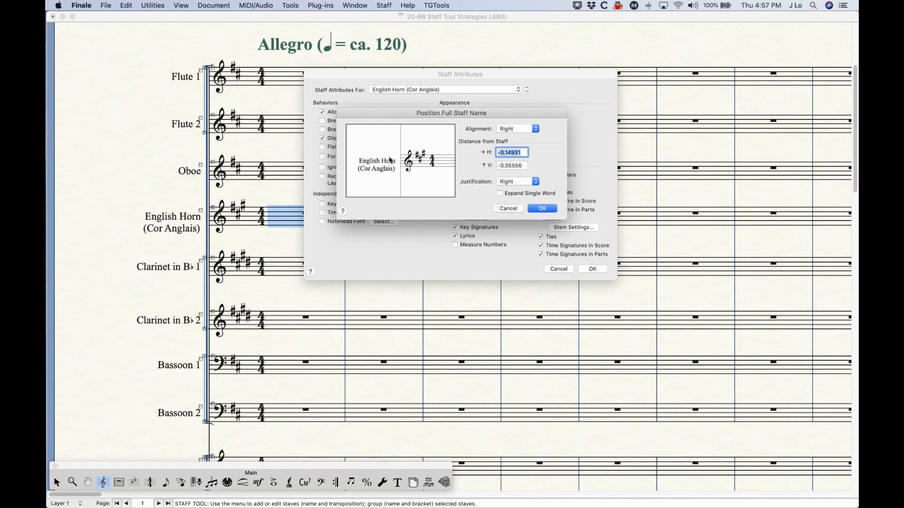
Set the English Horn name's vertical distance from the staff to 0.05556.
click(524, 165)
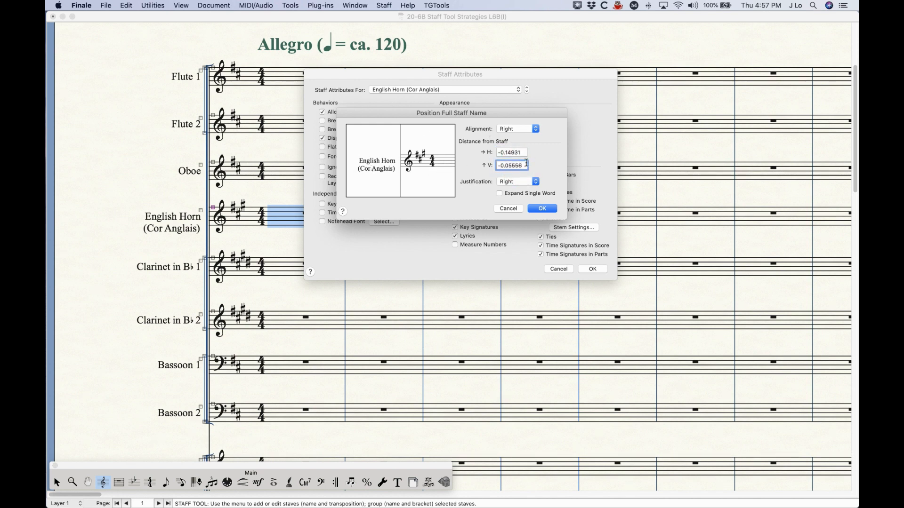
click(379, 161)
mouse_move(379, 160)
mouse_down()
mouse_move(358, 166)
mouse_move(370, 169)
mouse_move(380, 156)
mouse_up()
key(shift)
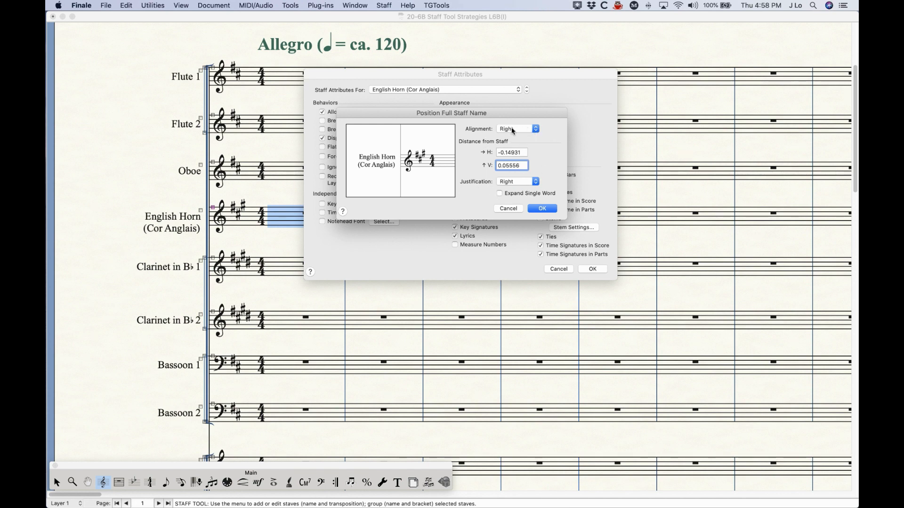
Try Forced Full justification for the English Horn name and return it to Right.
click(511, 184)
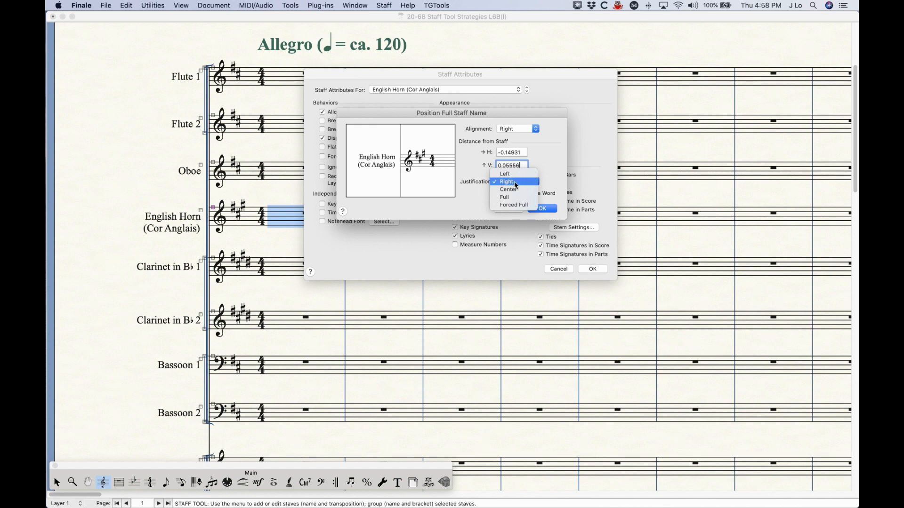
click(513, 205)
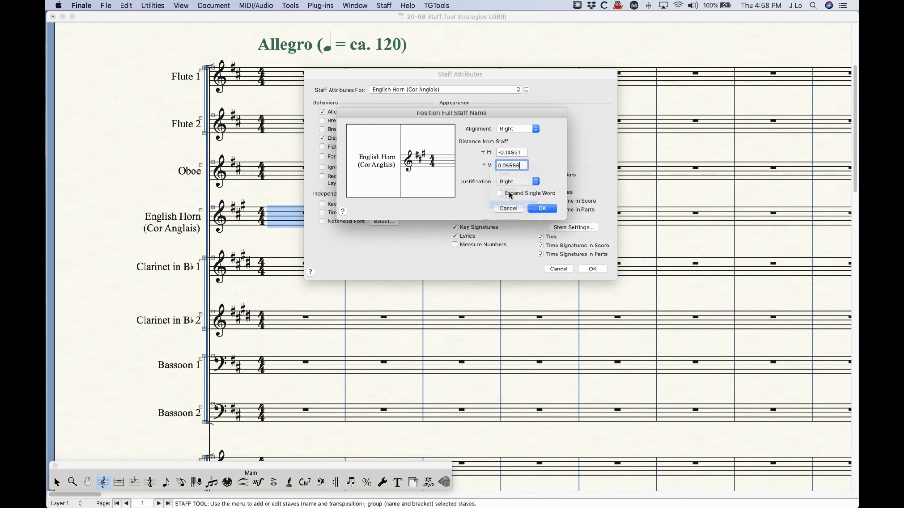
click(514, 182)
click(512, 159)
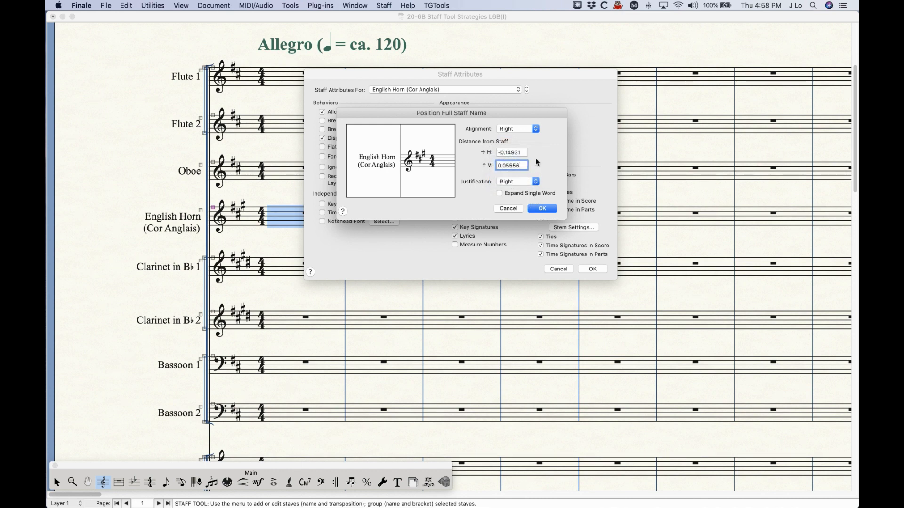
Apply the individual name position to the English Horn staff, and check the name in the score with the Selection tool.
click(542, 209)
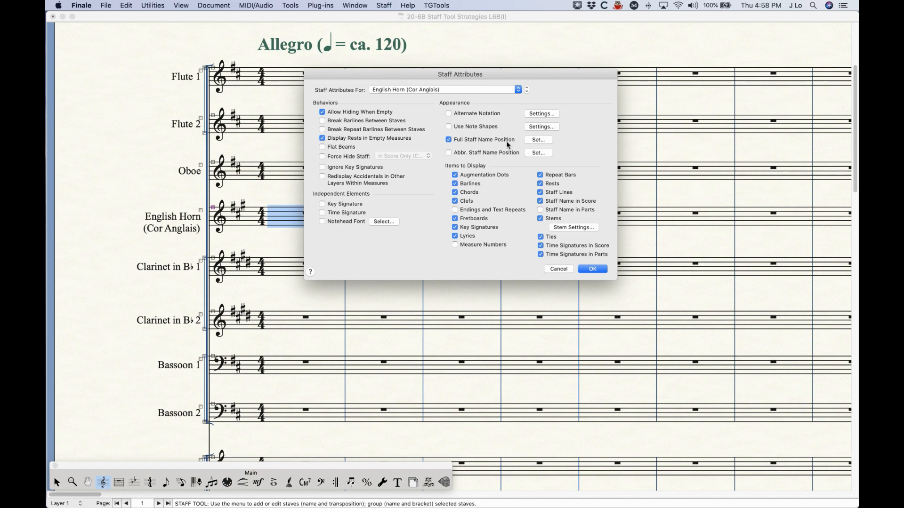
click(594, 269)
click(57, 483)
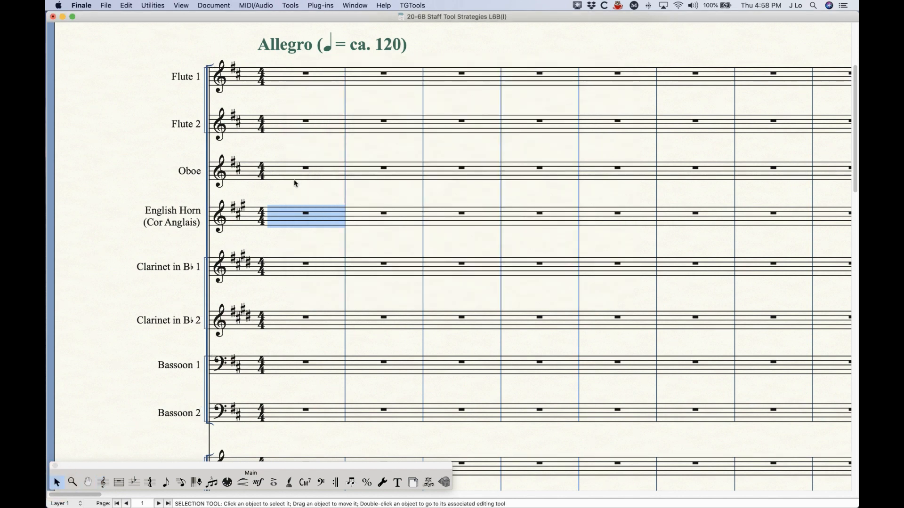
click(293, 194)
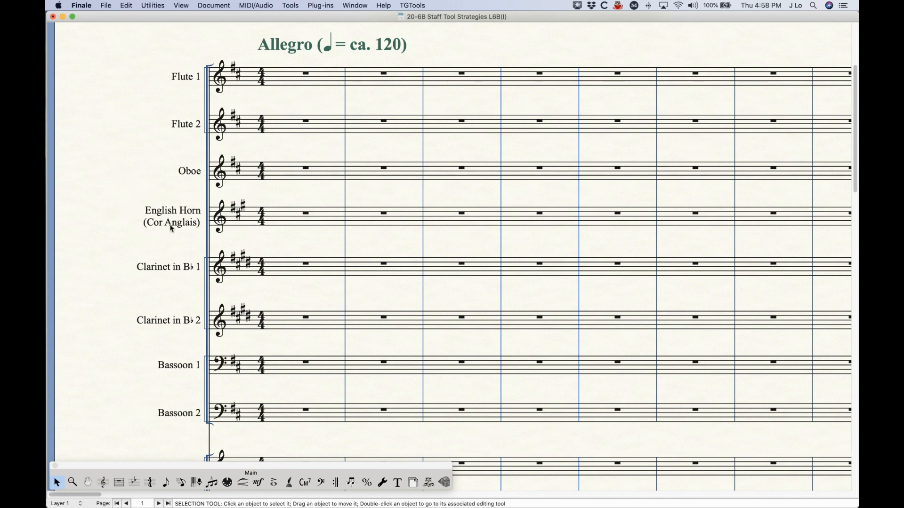
With the Staff tool, enable an individual full group name position for the Piano group and open its position settings.
scroll(259, 313, down, 10)
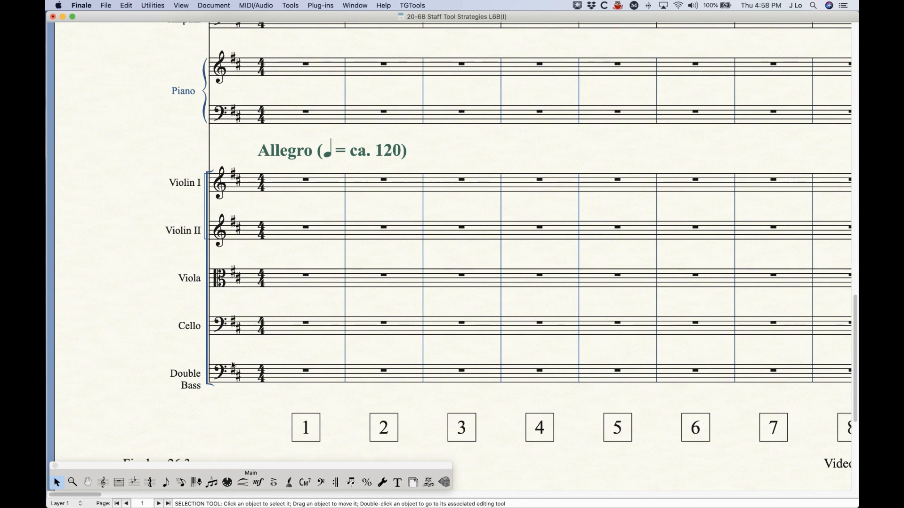
scroll(236, 373, down, 1)
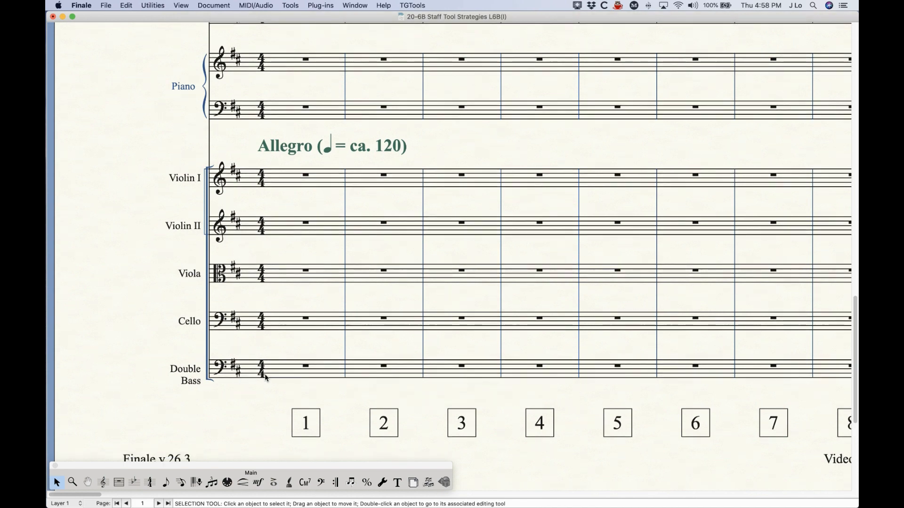
click(103, 483)
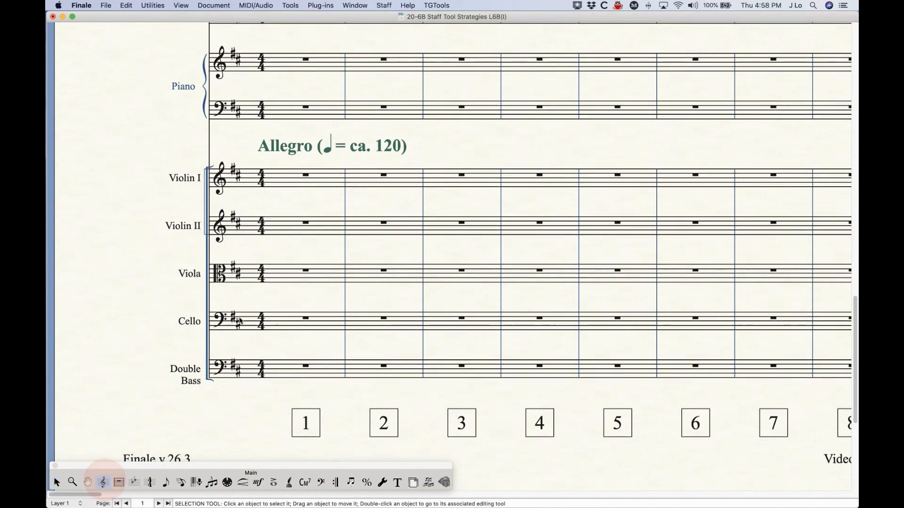
scroll(488, 249, up, 5)
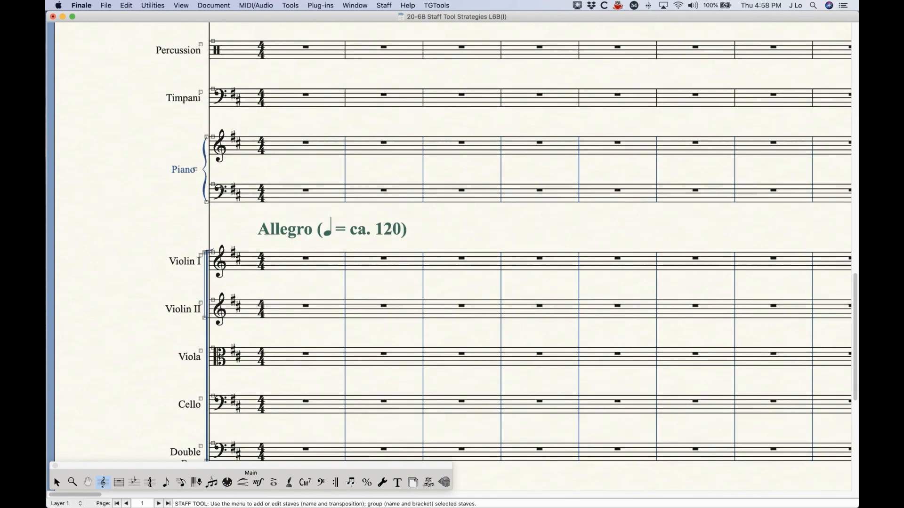
double_click(195, 169)
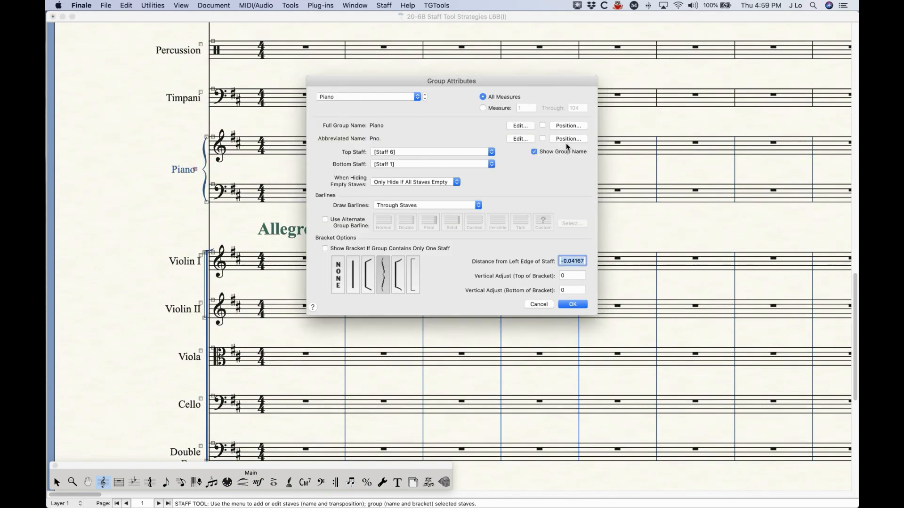
click(543, 125)
click(569, 126)
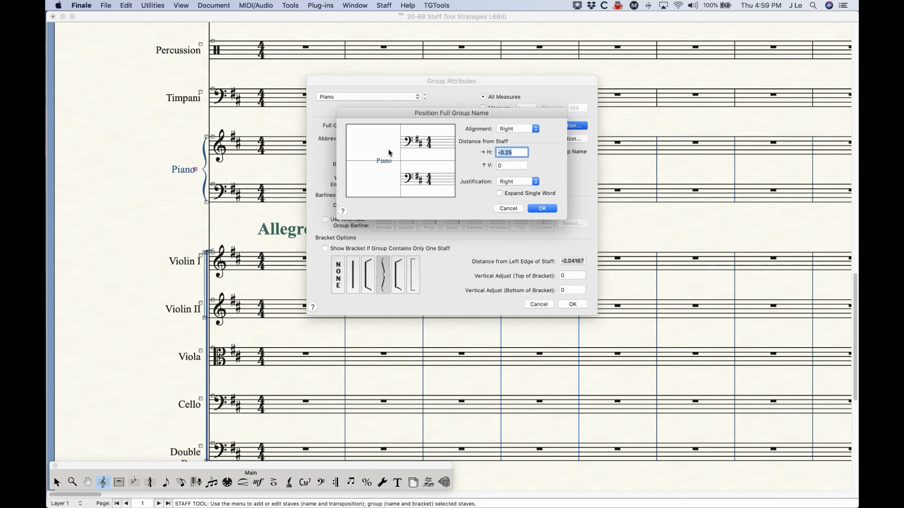
Move the Piano group name slightly closer to the staves in the position preview, apply it, and check the group's attributes.
drag(431, 114, 441, 149)
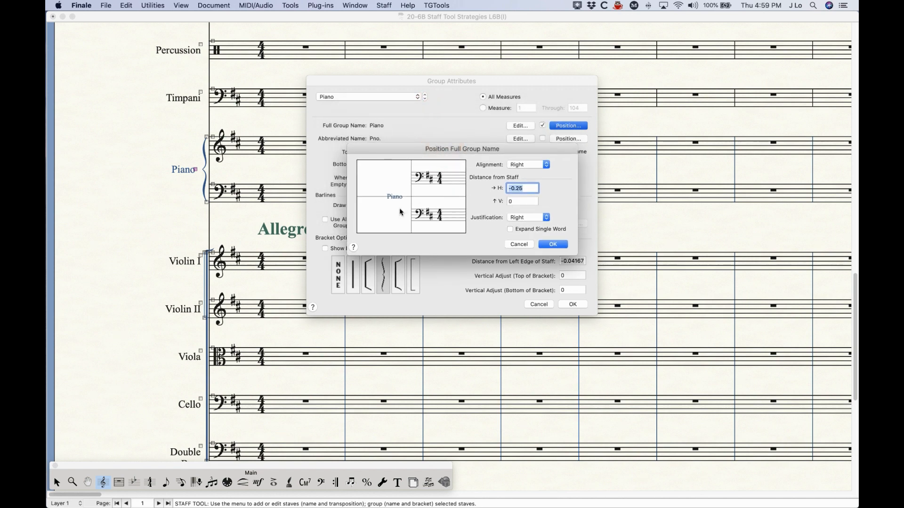
drag(396, 199, 396, 196)
click(552, 244)
click(572, 304)
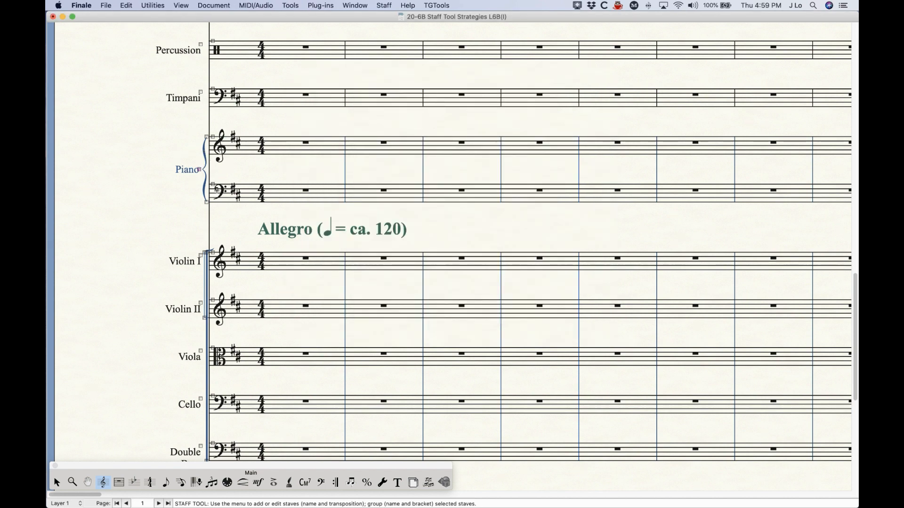
double_click(199, 170)
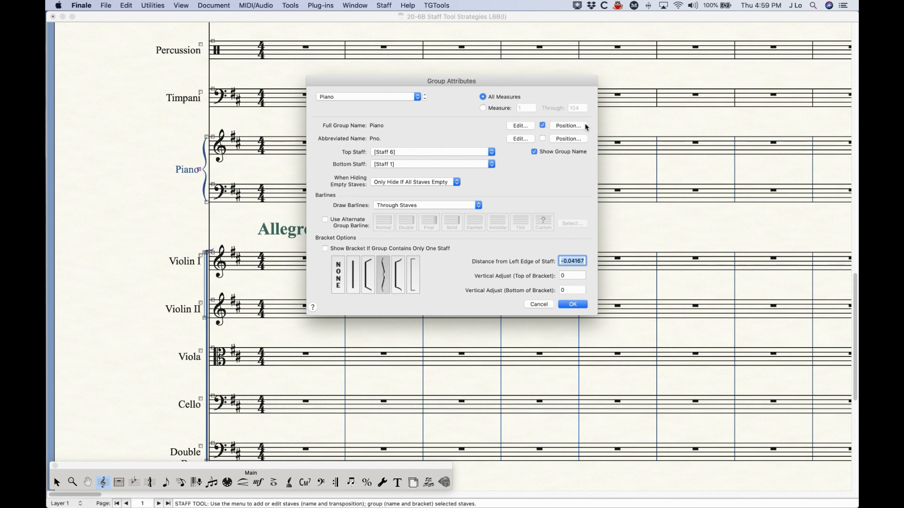
click(572, 304)
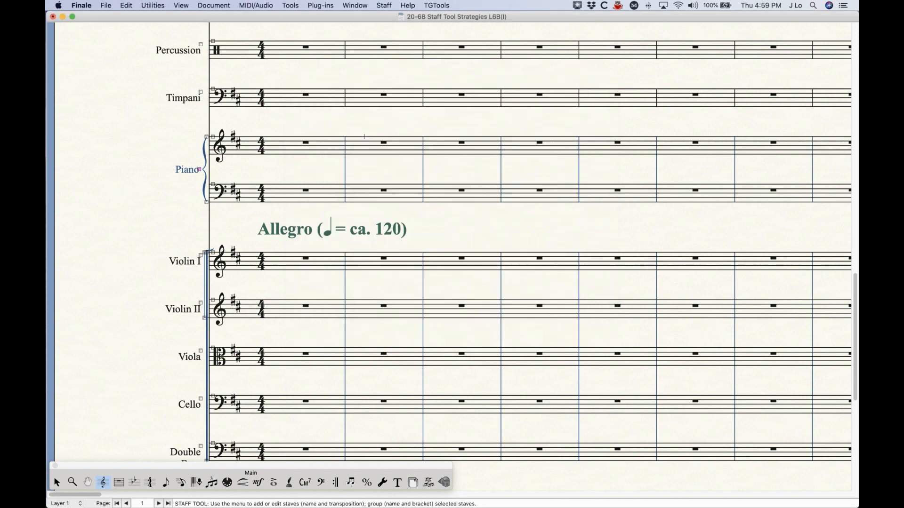
Check the full staff name position option in the Double Bass staff attributes, and close them without changes.
scroll(286, 230, down, 5)
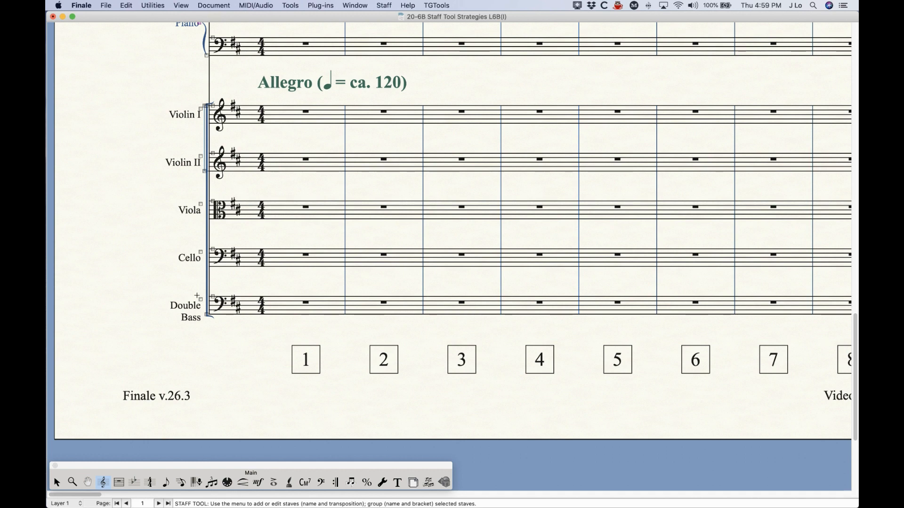
double_click(272, 303)
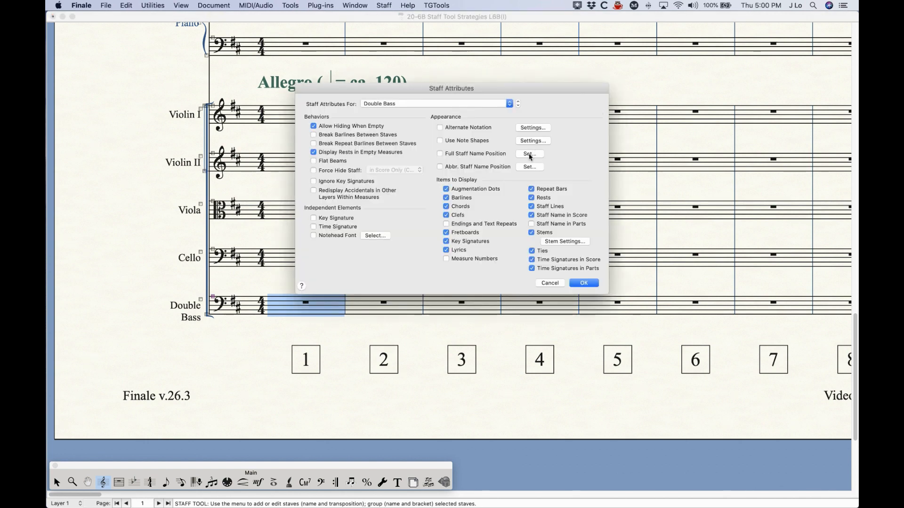
click(551, 283)
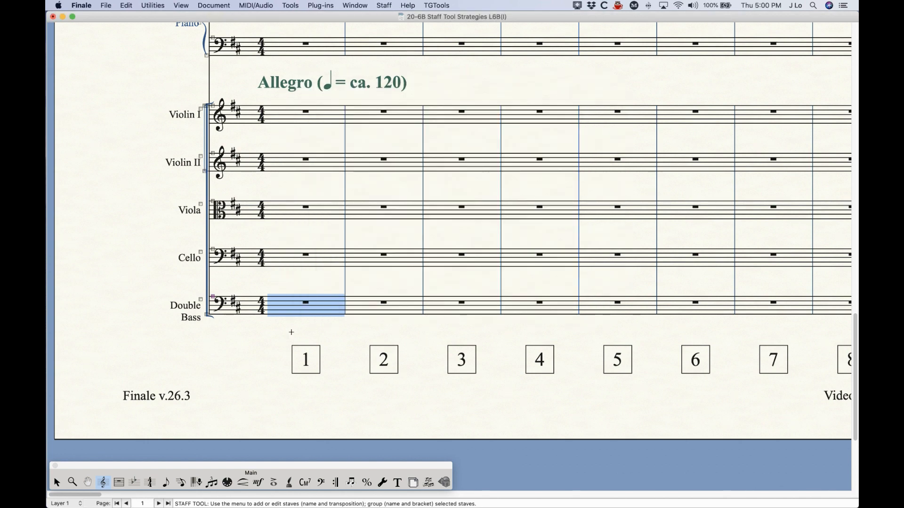
click(293, 281)
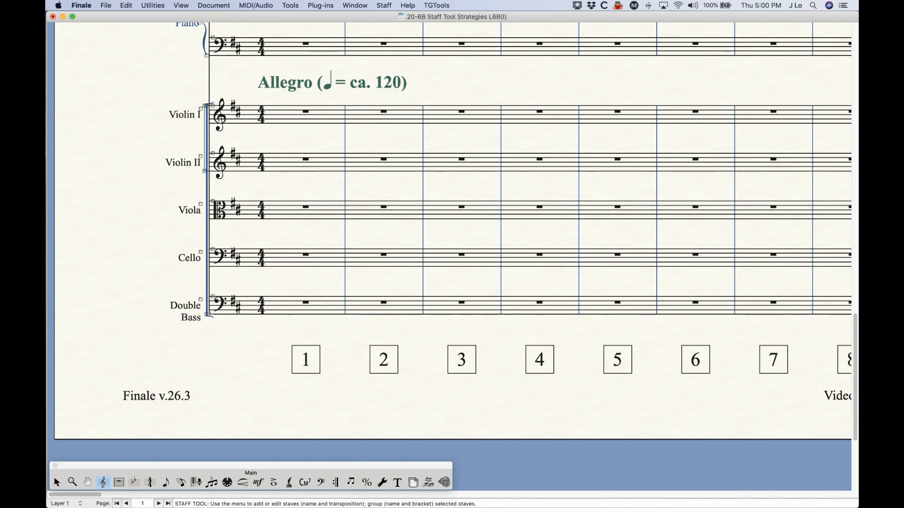
Review which Position Names commands are available for the Double Bass staff name and for the Piano group name.
click(200, 299)
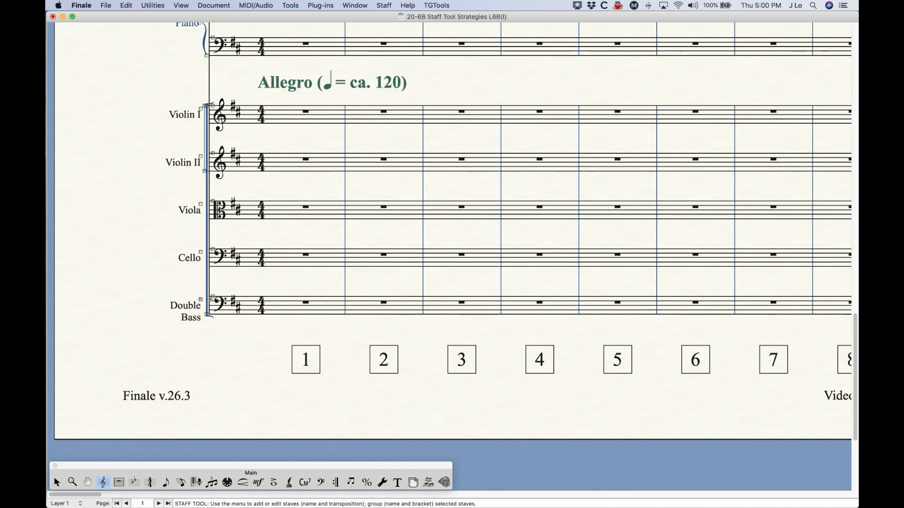
click(382, 5)
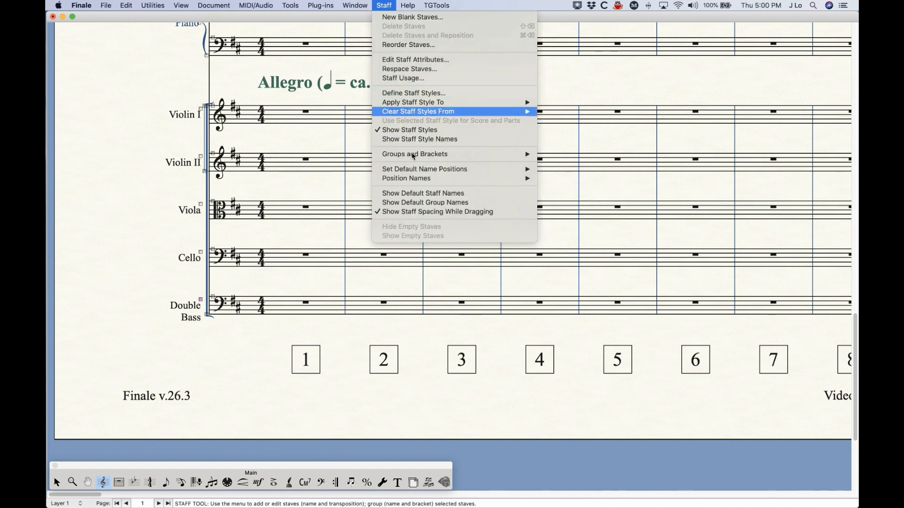
mouse_move(413, 170)
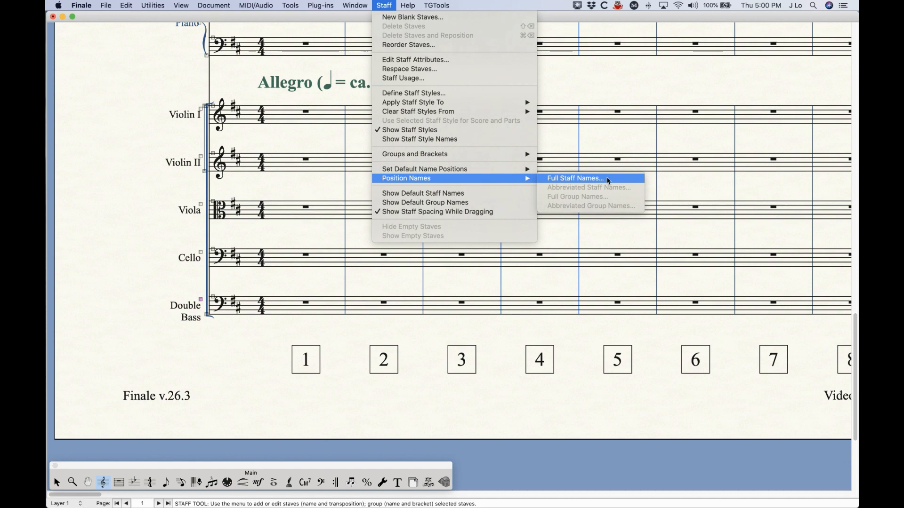
click(390, 4)
scroll(208, 131, up, 5)
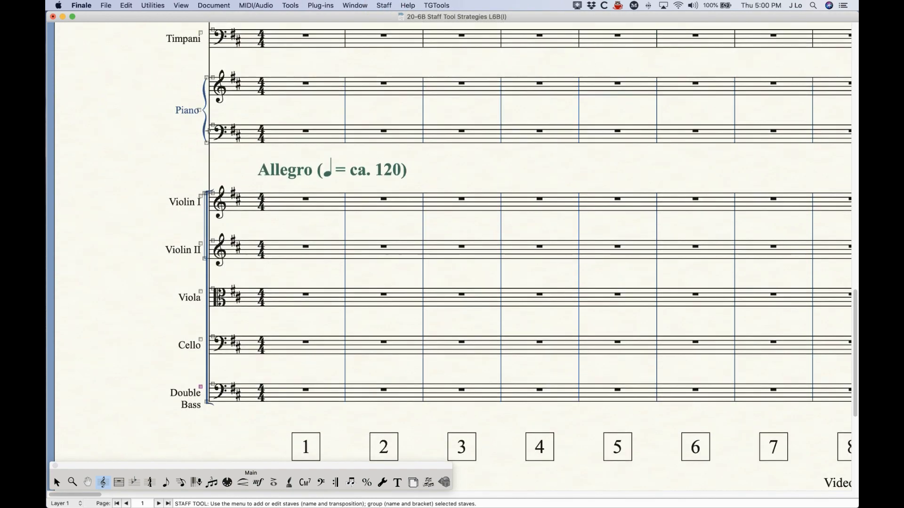
click(199, 111)
click(385, 5)
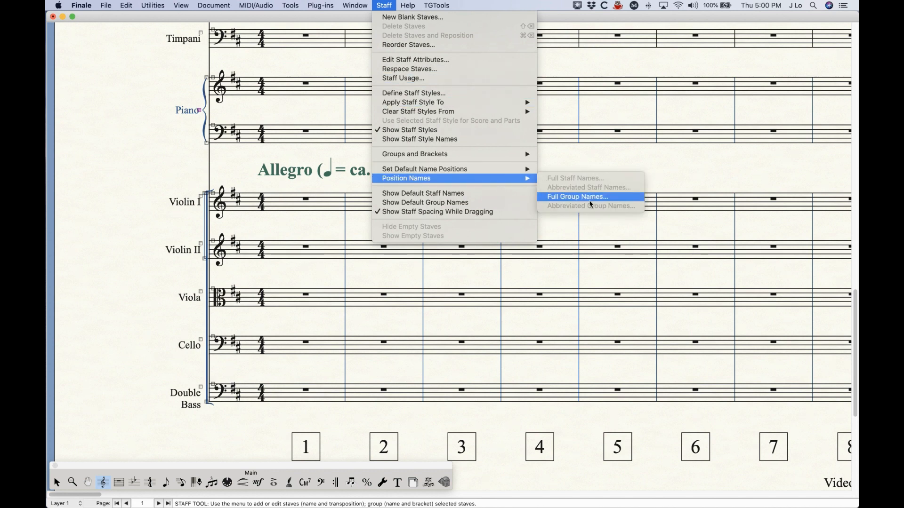
click(684, 160)
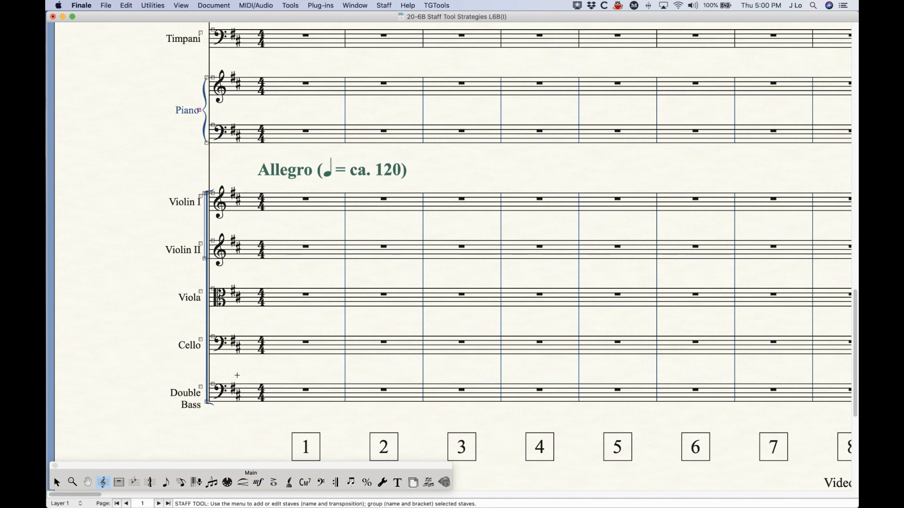
View the Double Bass full staff name position through the Staff tool's Position Names command, and cancel.
scroll(238, 377, down, 1)
click(202, 379)
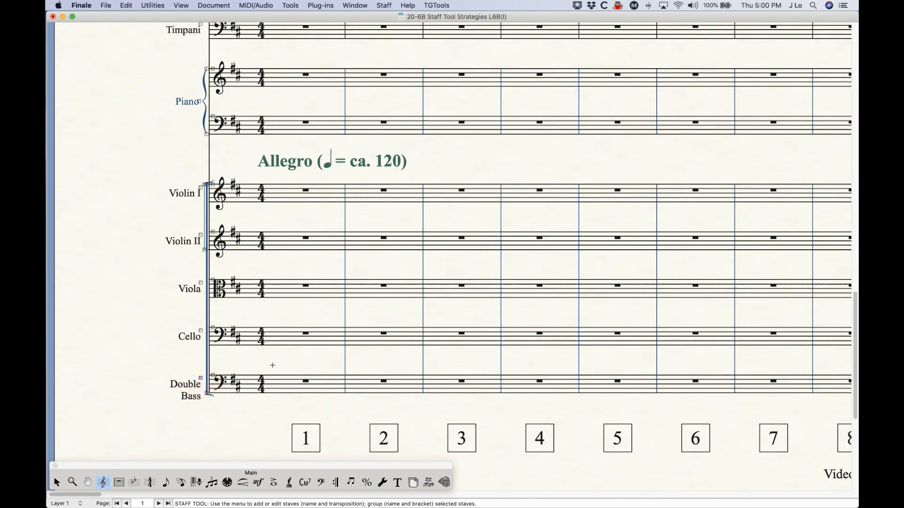
click(384, 5)
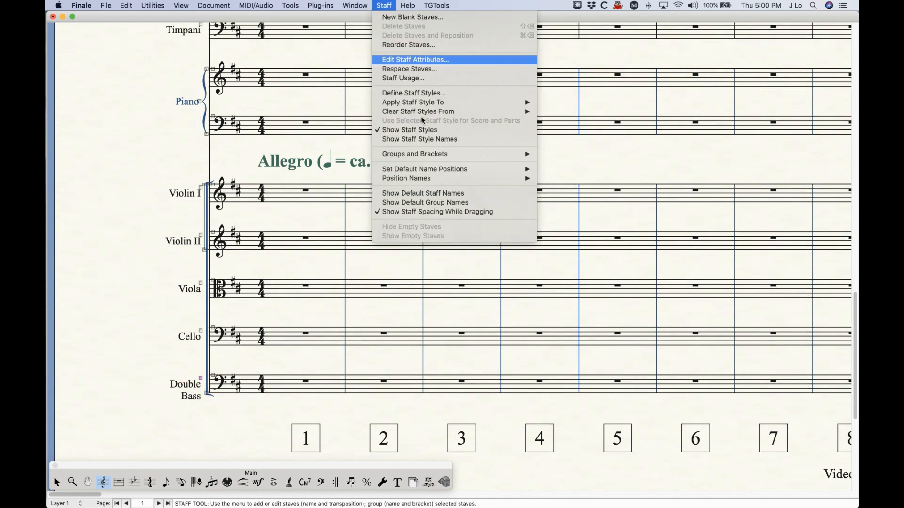
mouse_move(420, 183)
click(581, 179)
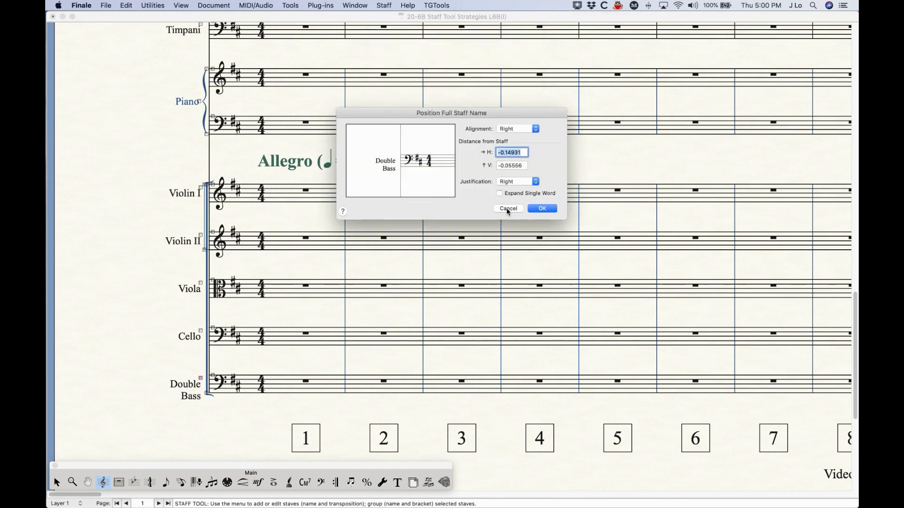
click(508, 209)
View the position settings offered on the Double Bass name's own handle, cancel them, and compare the Position Names command.
right_click(201, 378)
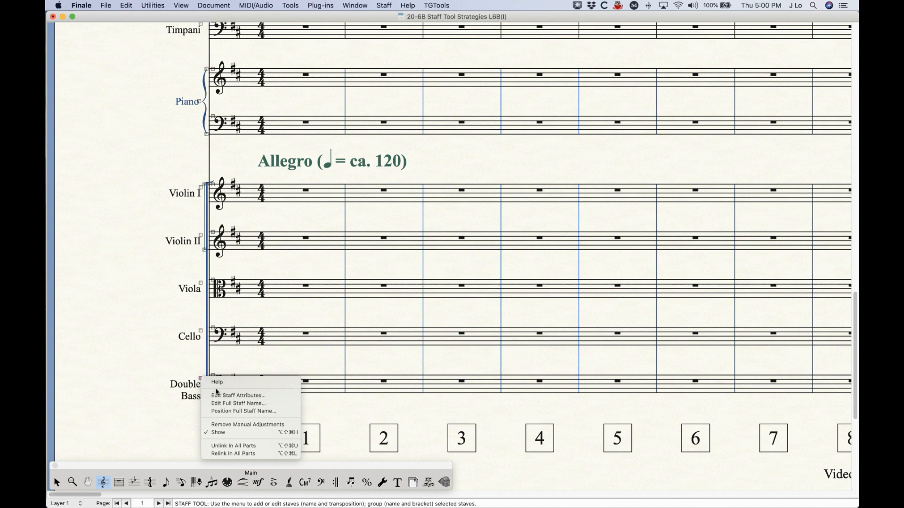
click(241, 412)
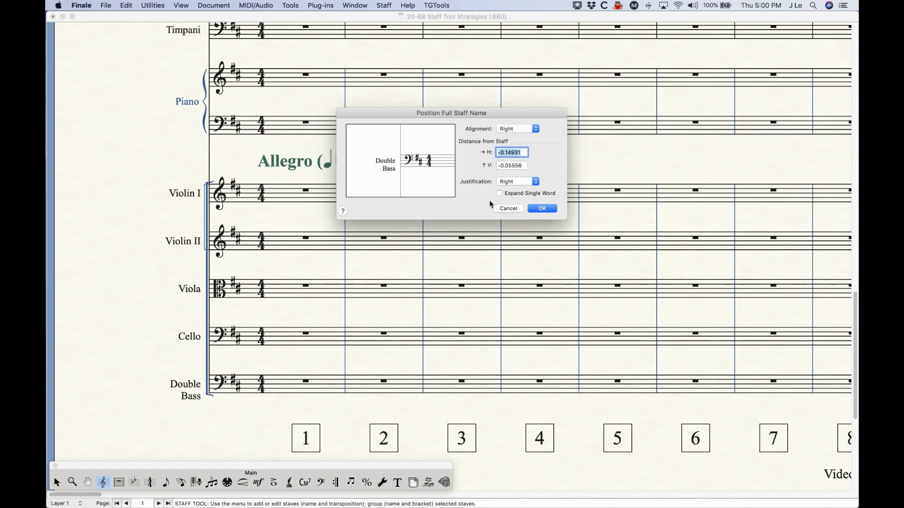
click(506, 209)
click(389, 5)
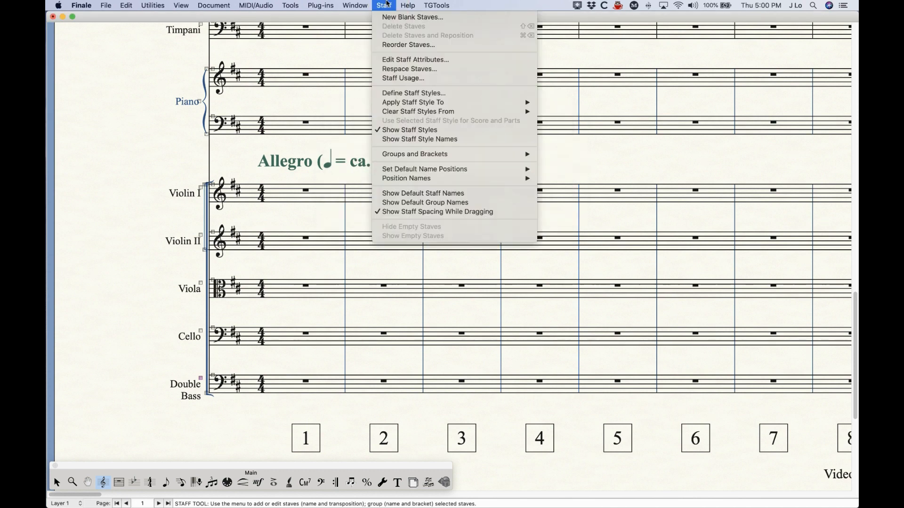
mouse_move(522, 178)
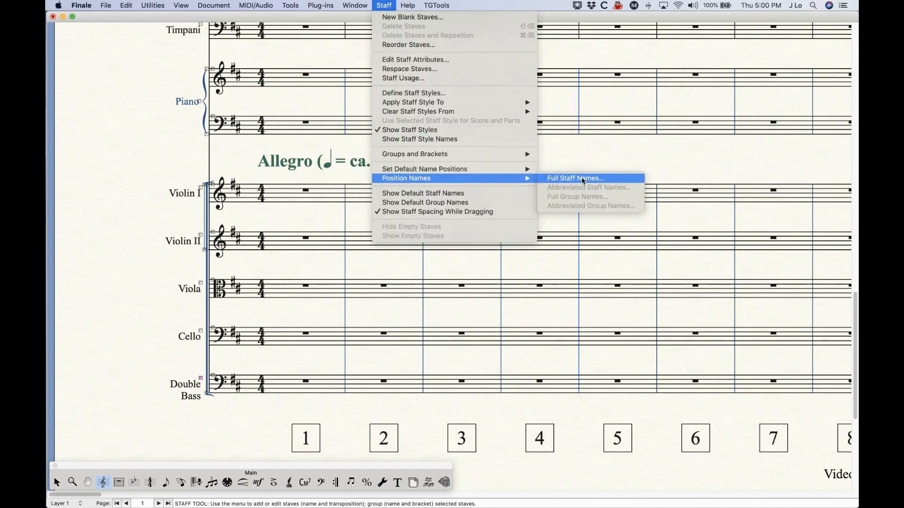
click(384, 5)
With the Selection tool, view the Double Bass name's full staff name position settings and cancel.
click(57, 485)
right_click(190, 386)
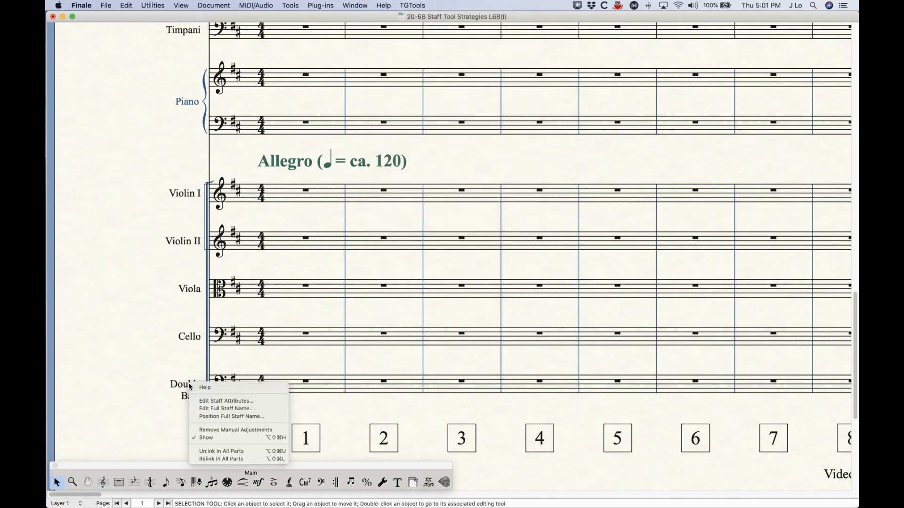
click(228, 419)
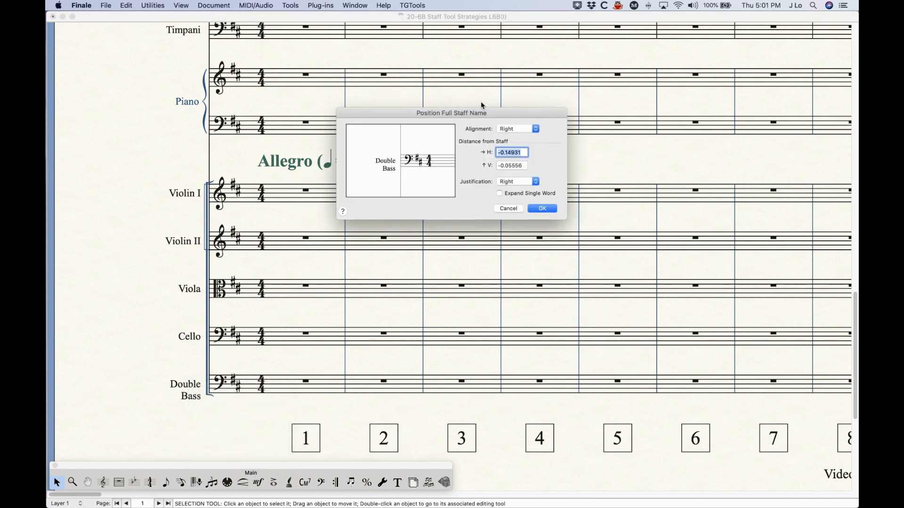
click(509, 209)
With the Staff tool, move the Double Bass name straight up to a vertical distance of about 0.042, and check it with the Selection tool.
click(104, 482)
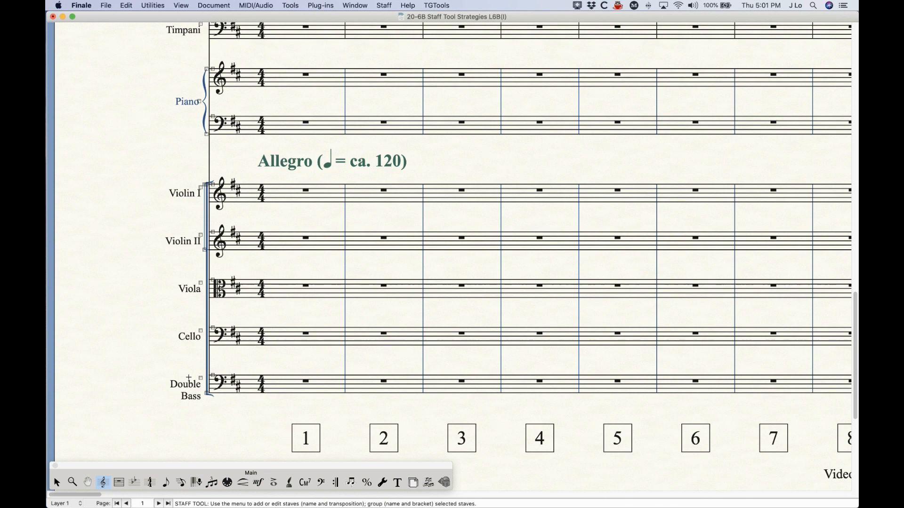
shift+click(200, 378)
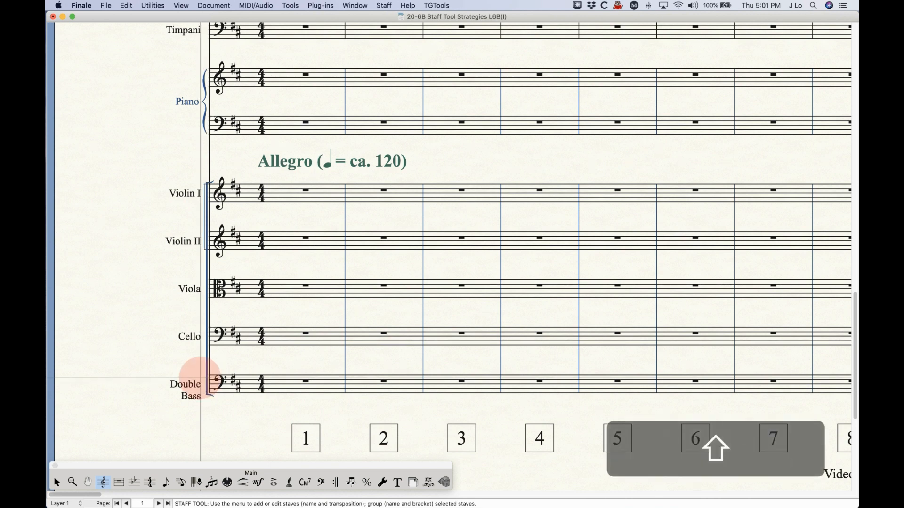
drag(200, 378, 199, 373)
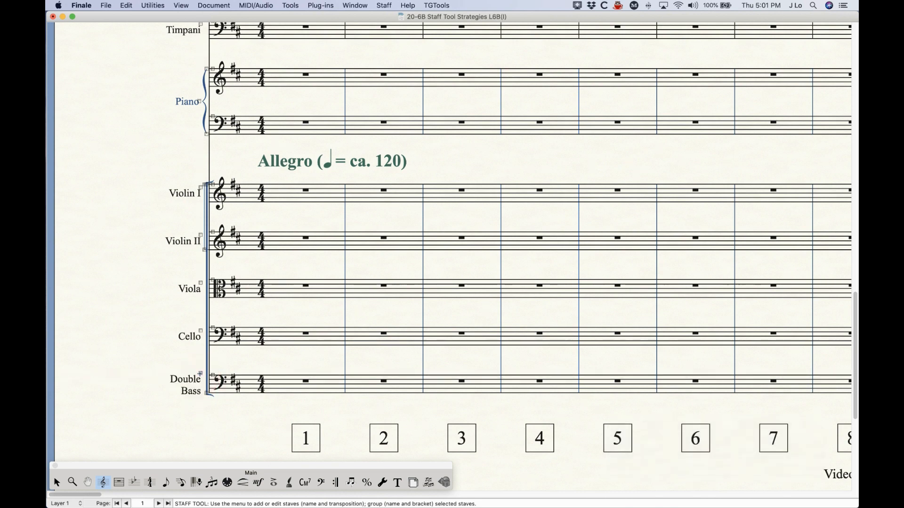
click(57, 483)
click(104, 484)
View the Double Bass staff's full staff name position settings in its Staff Attributes, cancel, and recheck the attributes.
double_click(300, 385)
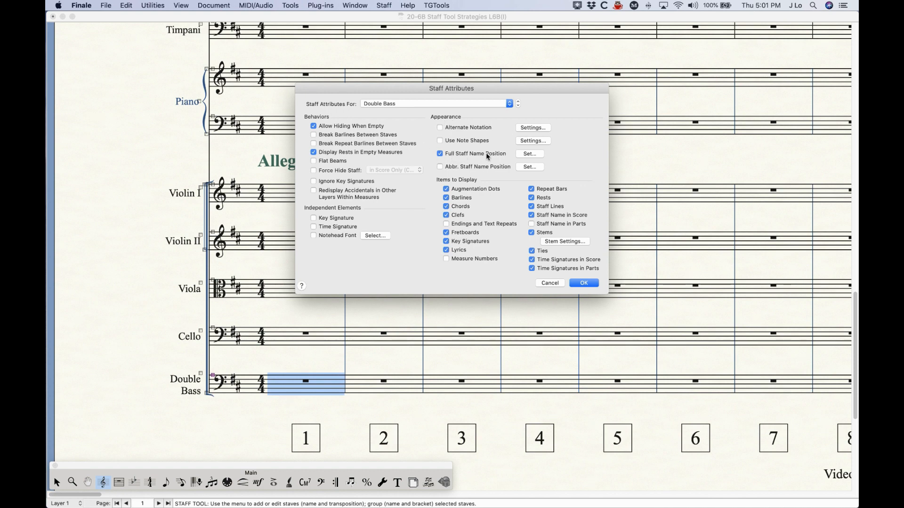
click(530, 153)
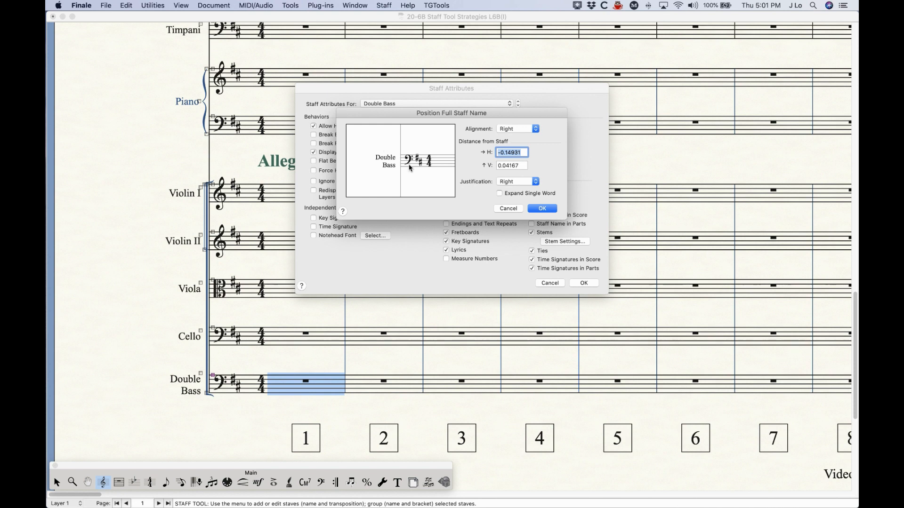
click(519, 166)
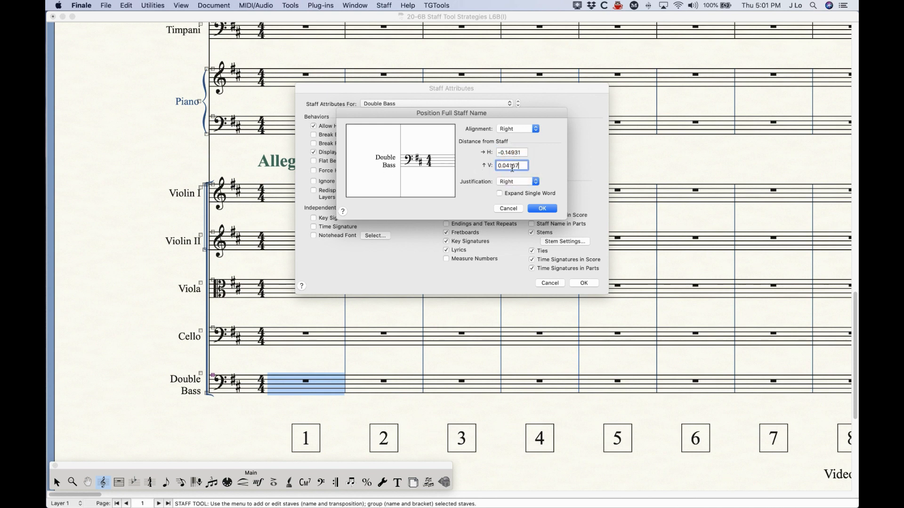
click(511, 208)
click(558, 283)
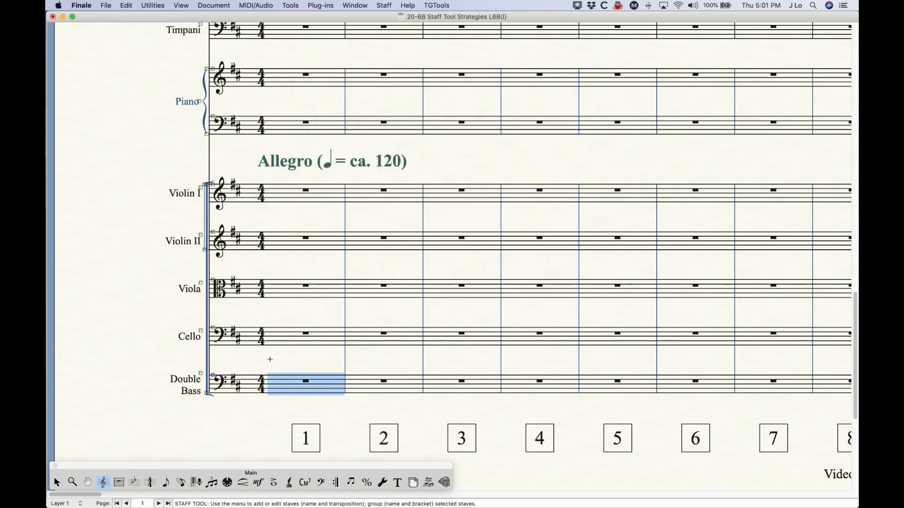
double_click(304, 387)
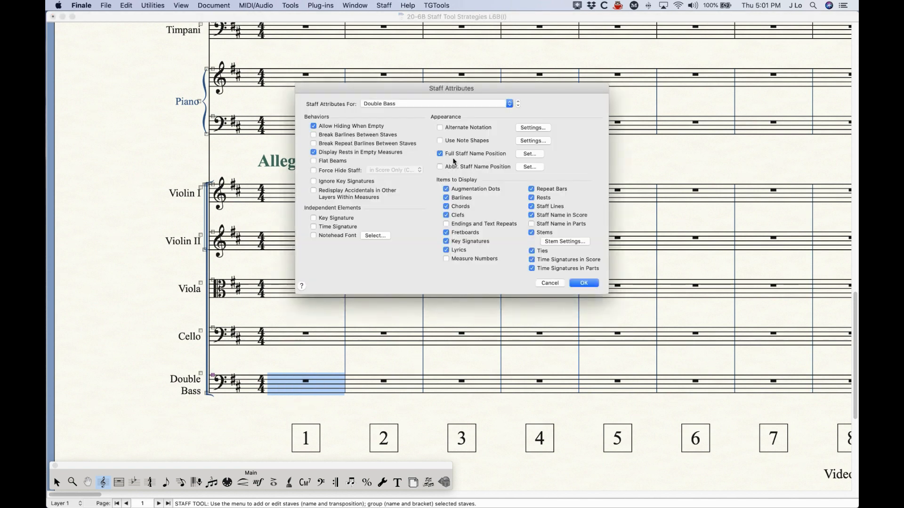
click(550, 283)
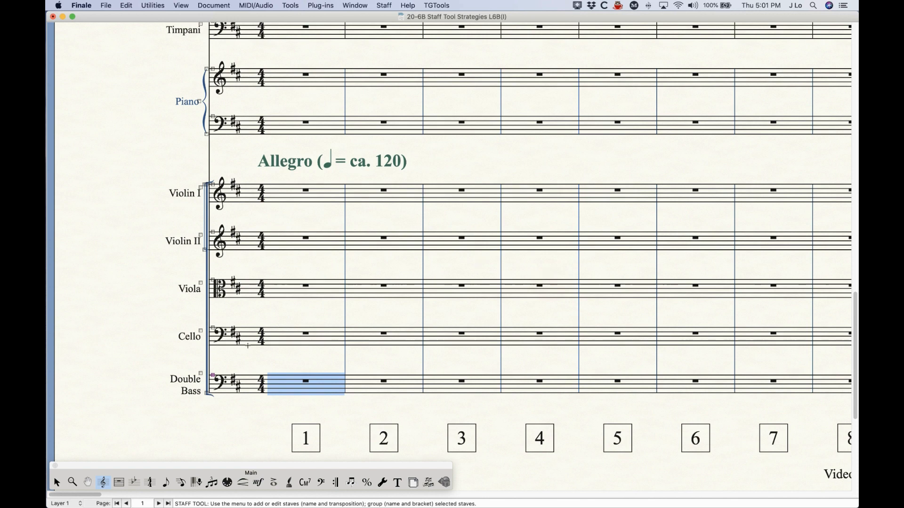
Remove the manual adjustments from the Double Bass full name, and check its Staff Attributes without changing them.
click(259, 360)
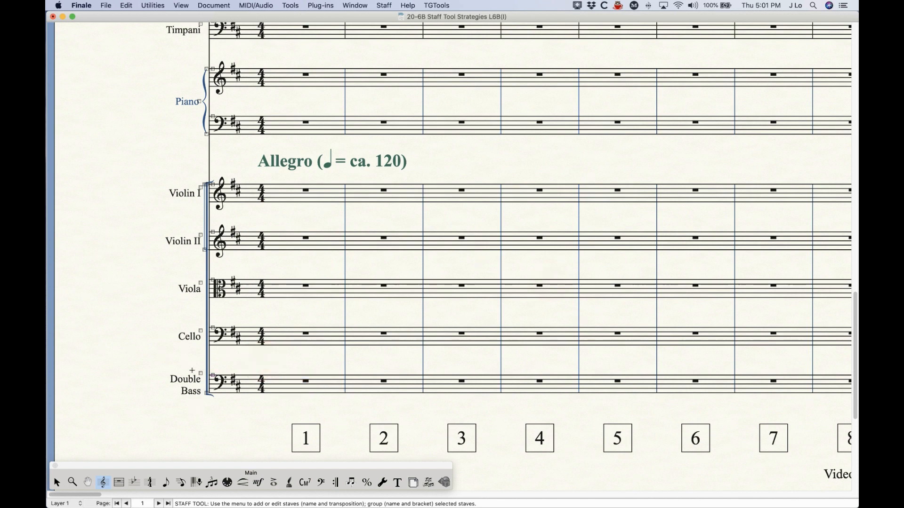
right_click(200, 373)
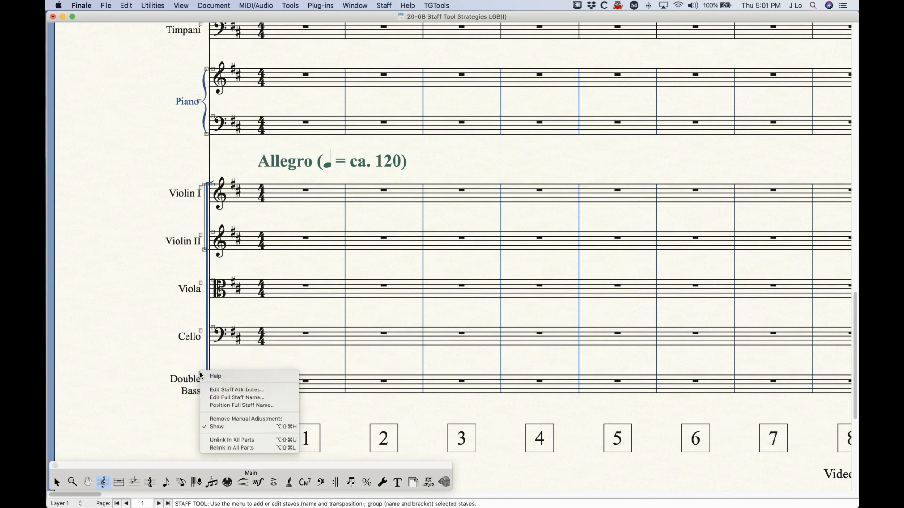
click(225, 418)
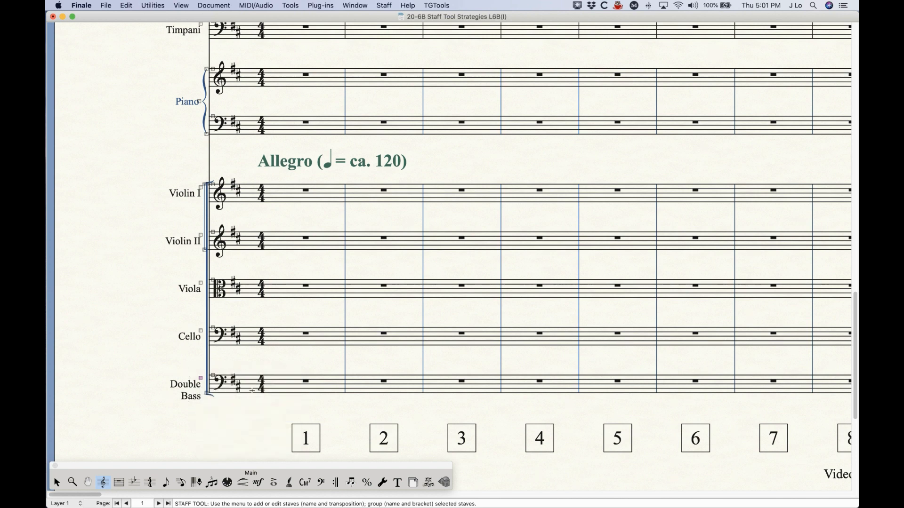
double_click(304, 374)
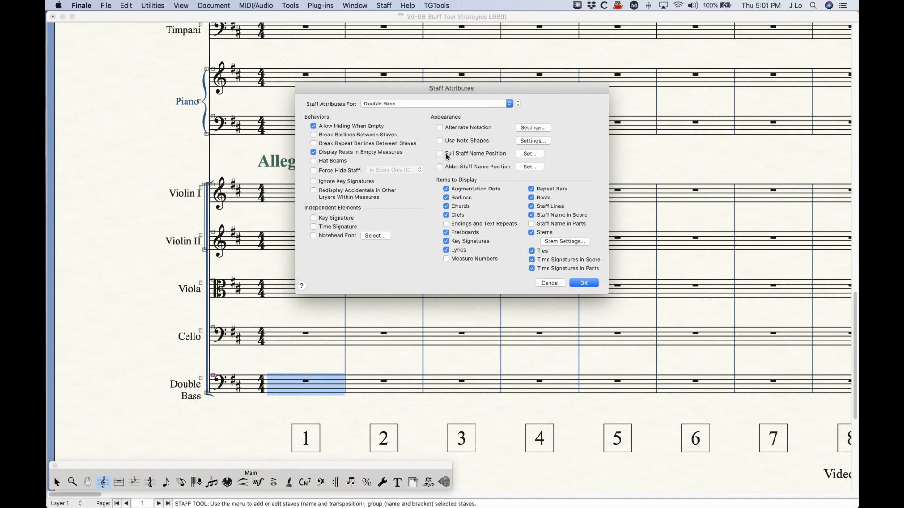
click(554, 283)
click(298, 360)
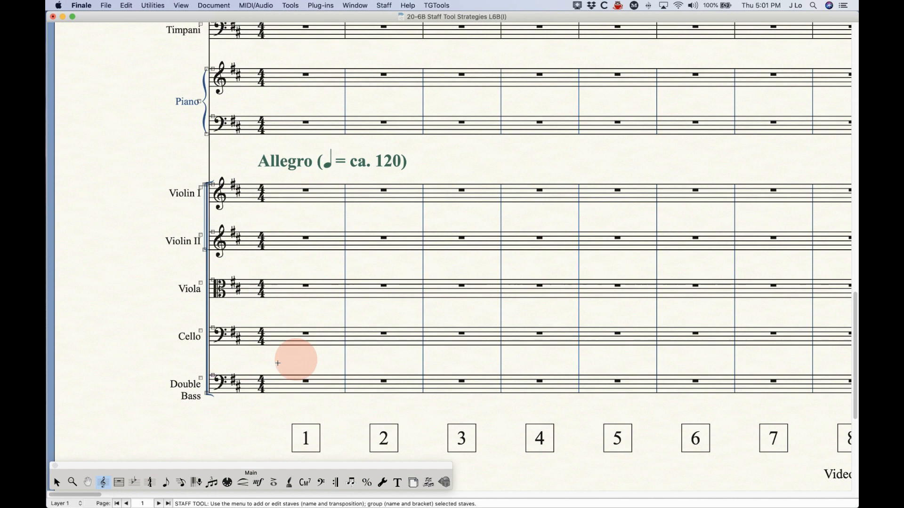
Move the Double Bass name upward with the Staff tool, and reposition it with the Selection tool to about H -0.139, V 0.125.
drag(200, 378, 201, 372)
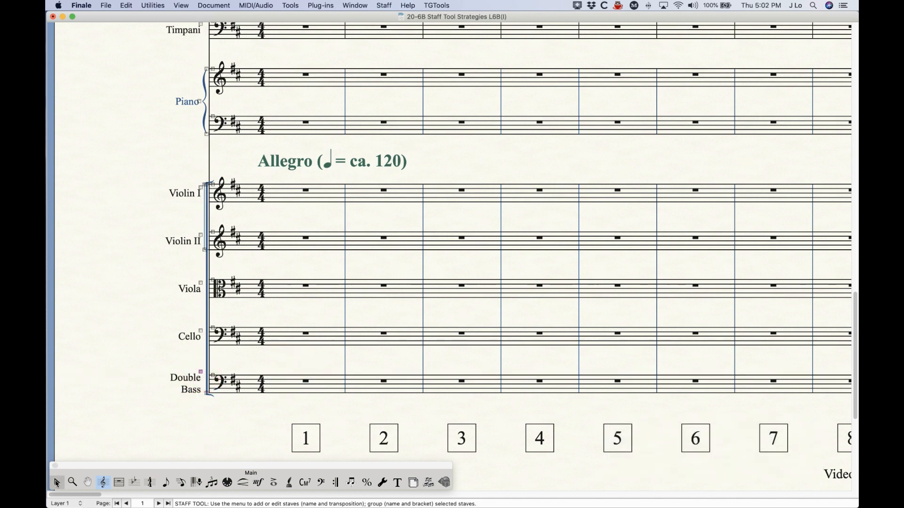
click(56, 482)
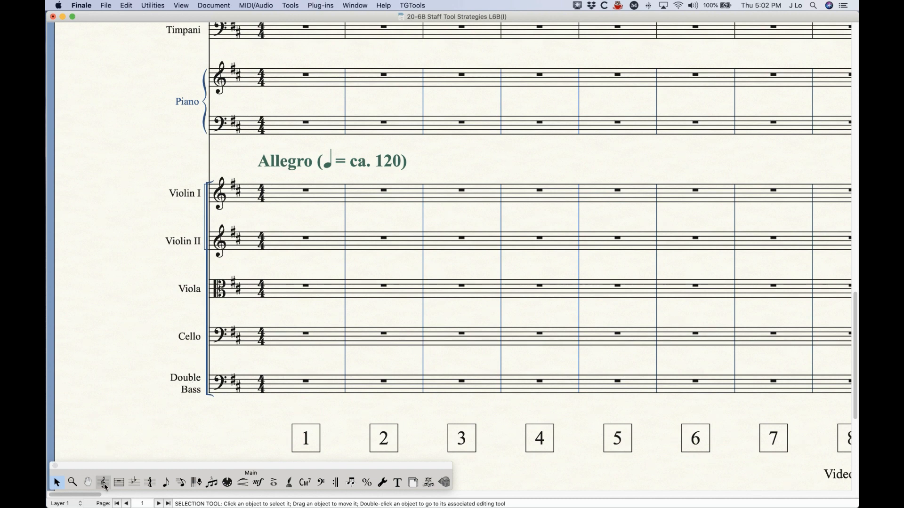
key(shift)
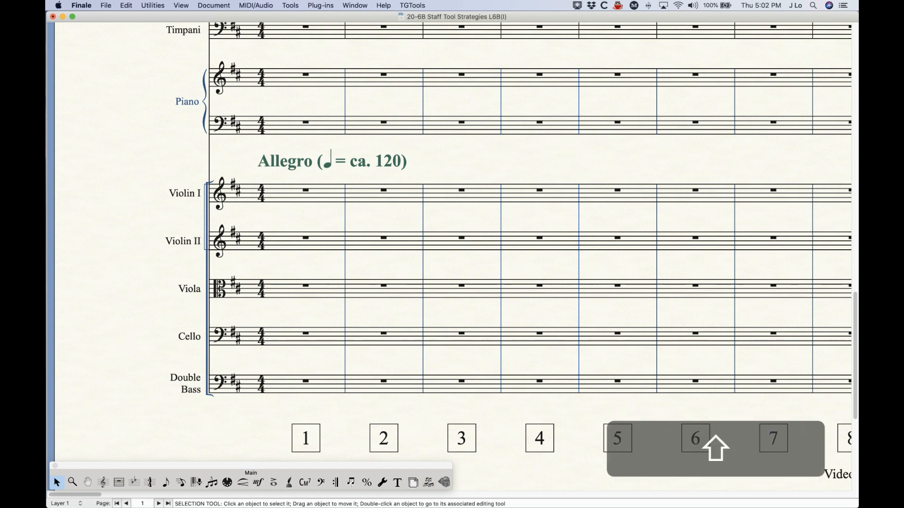
shift+click(191, 380)
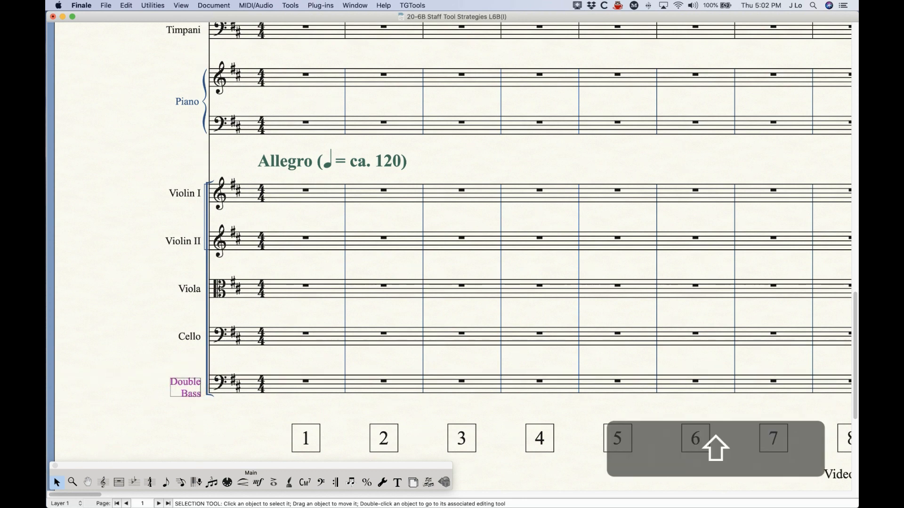
click(288, 359)
View the Double Bass full staff name position values through Staff Attributes with the Staff tool, and cancel.
click(103, 483)
double_click(305, 383)
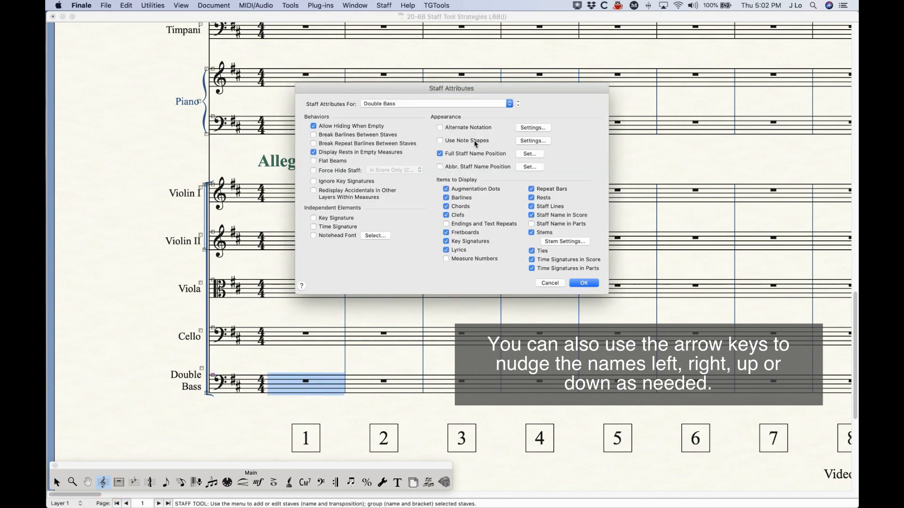
click(539, 156)
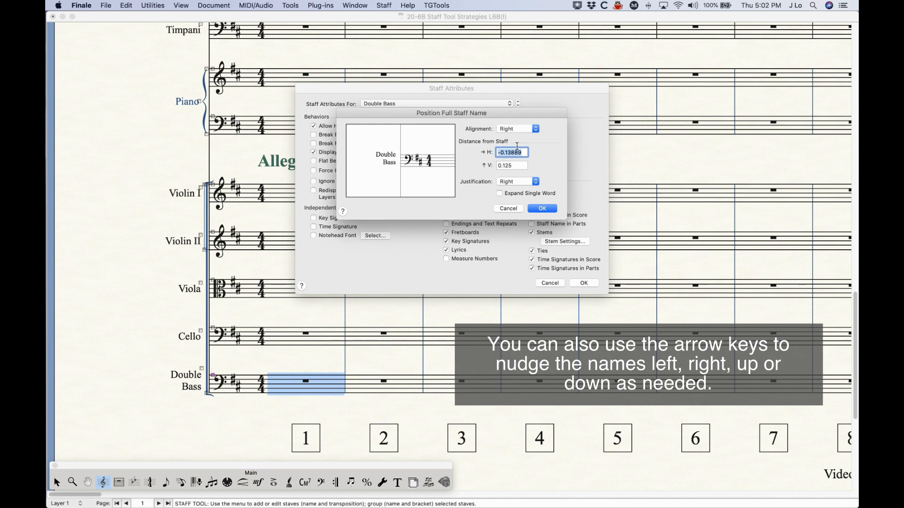
click(509, 208)
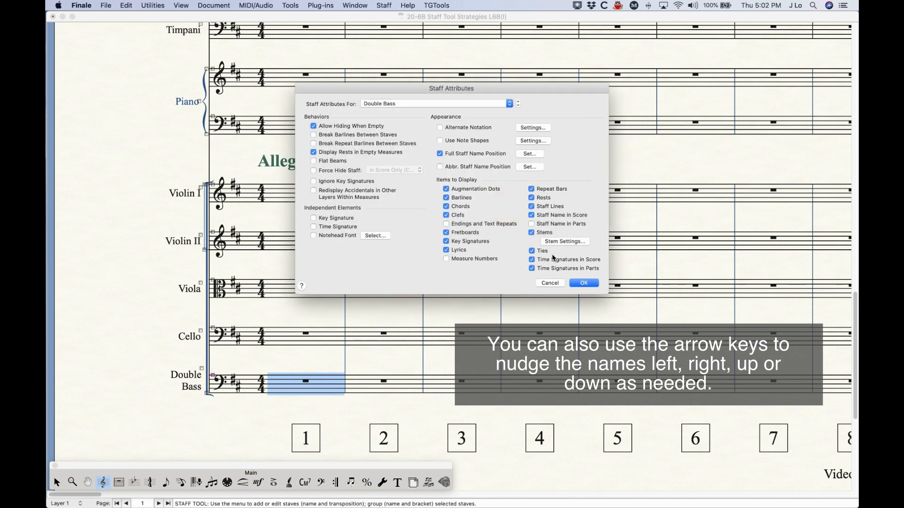
click(554, 283)
Shift the Double Bass name slightly down by its handle, and return to the Selection tool.
click(191, 422)
drag(202, 369, 202, 371)
click(56, 482)
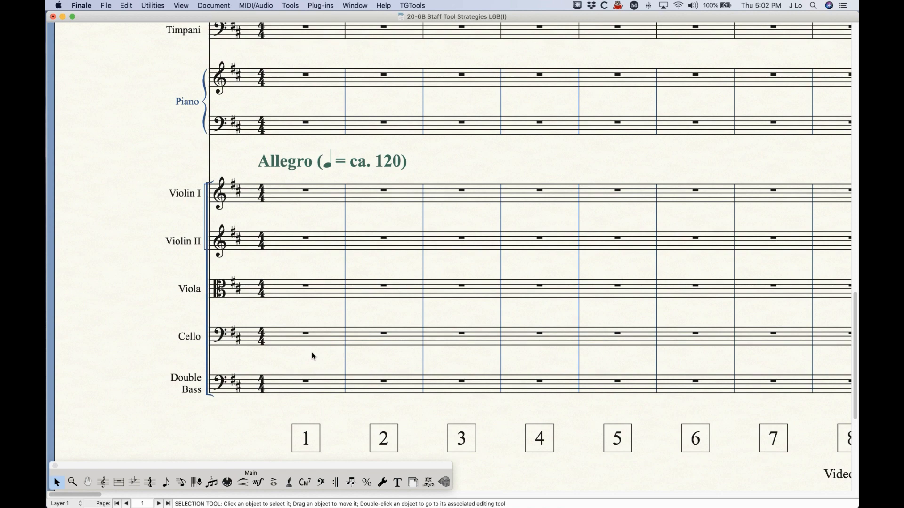
On page 2, move the abbreviated Flute 1 name farther left from its staff with the Selection tool.
scroll(312, 352, up, 20)
key(super+minus)
key(super+minus)
key(super+minus)
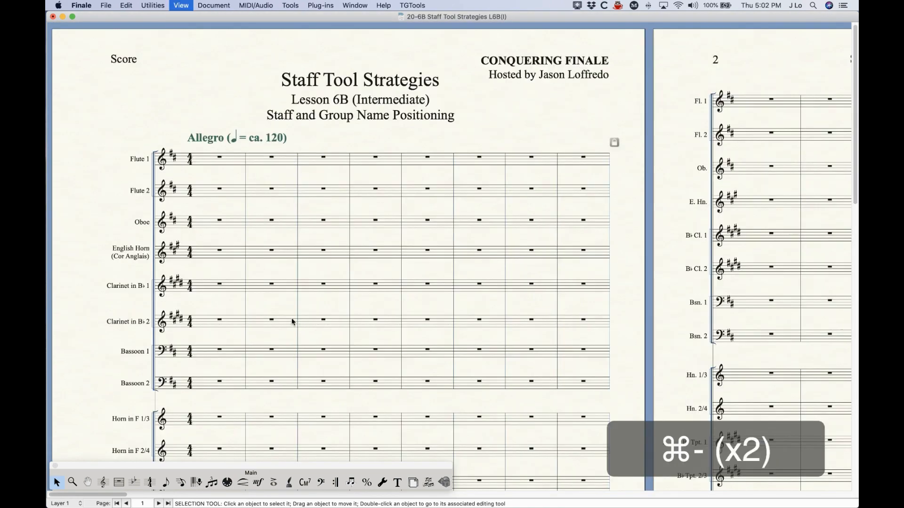
scroll(253, 323, right, 10)
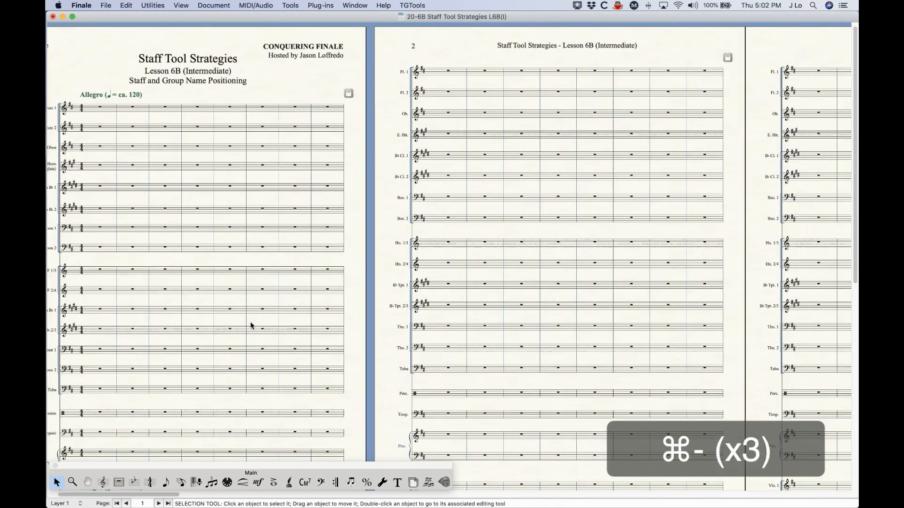
scroll(252, 326, right, 5)
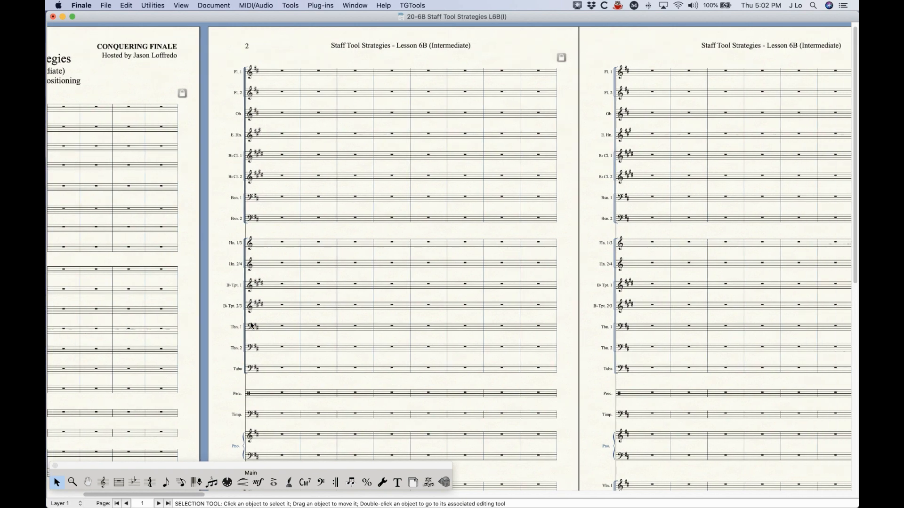
key(super)
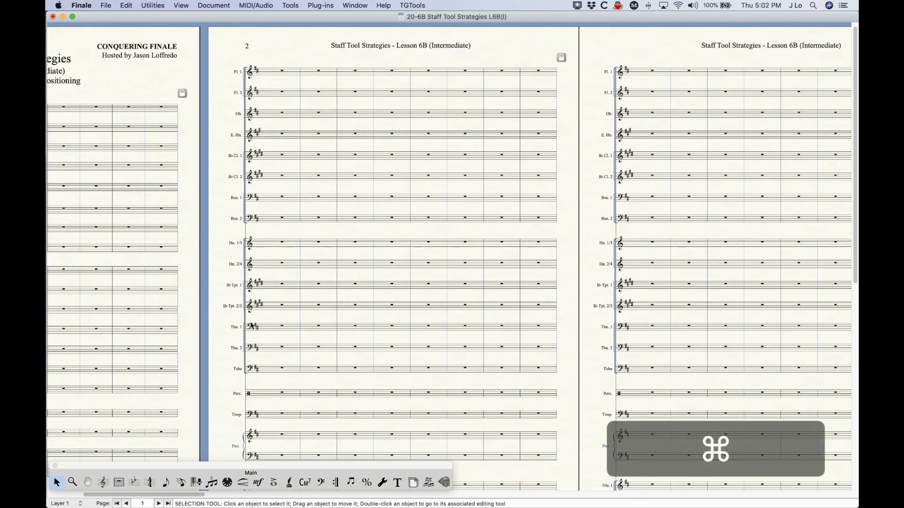
key(super+equal)
key(super+equal)
key(super+equal)
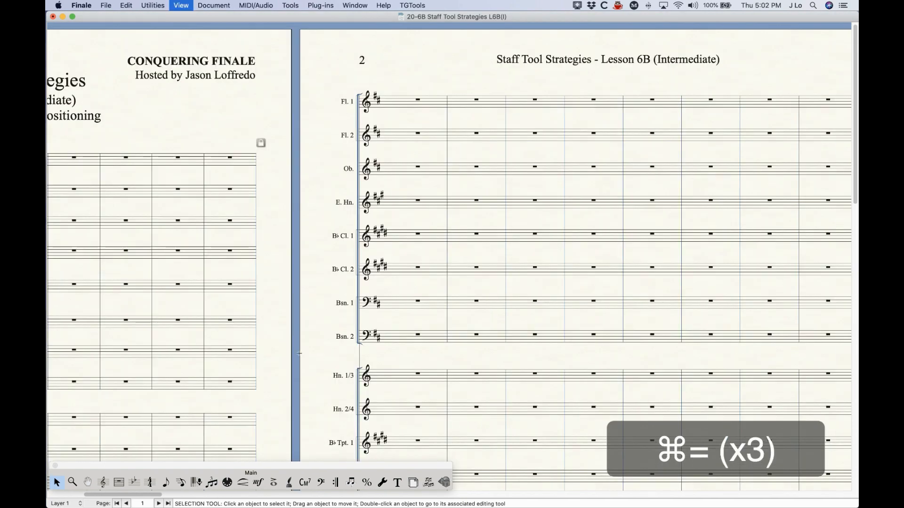
scroll(299, 357, right, 20)
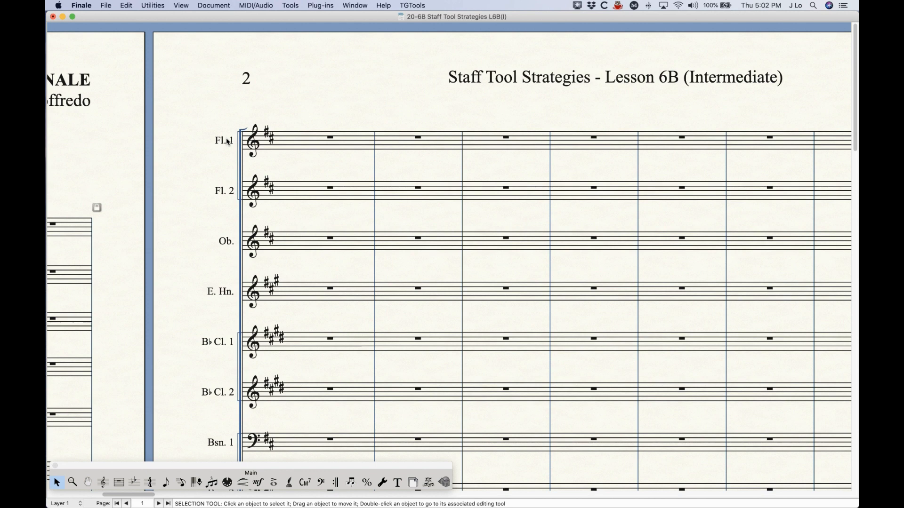
scroll(277, 244, right, 2)
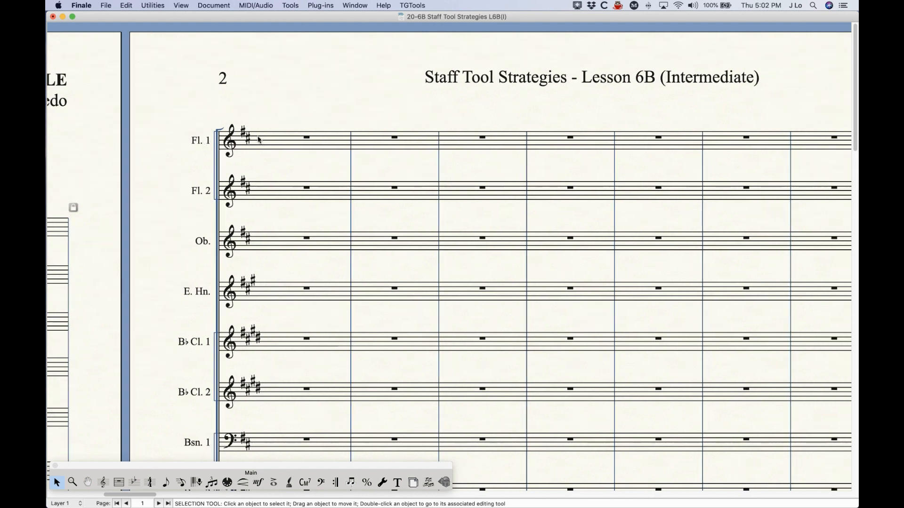
drag(203, 142, 182, 139)
click(267, 101)
Check the Flute 1 name on the following pages, view its abbreviated staff name position in Staff Attributes, and cancel.
scroll(244, 264, right, 20)
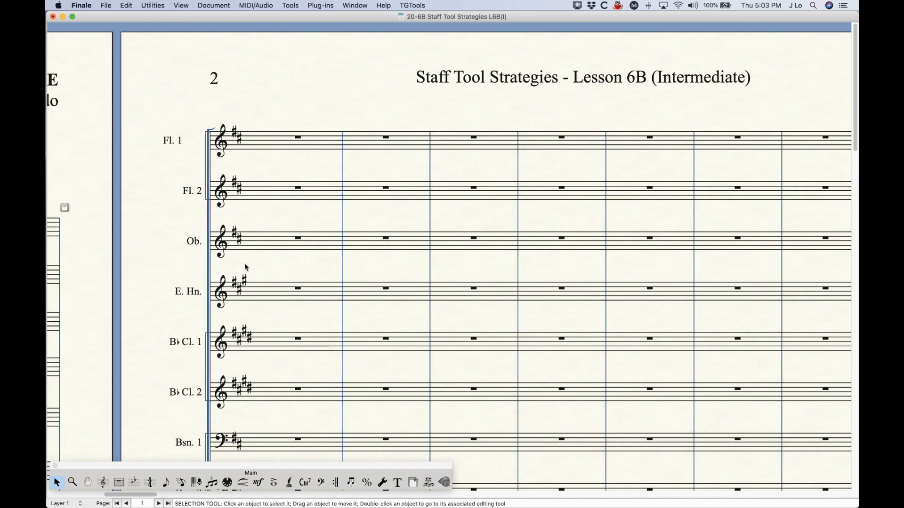
scroll(490, 250, right, 20)
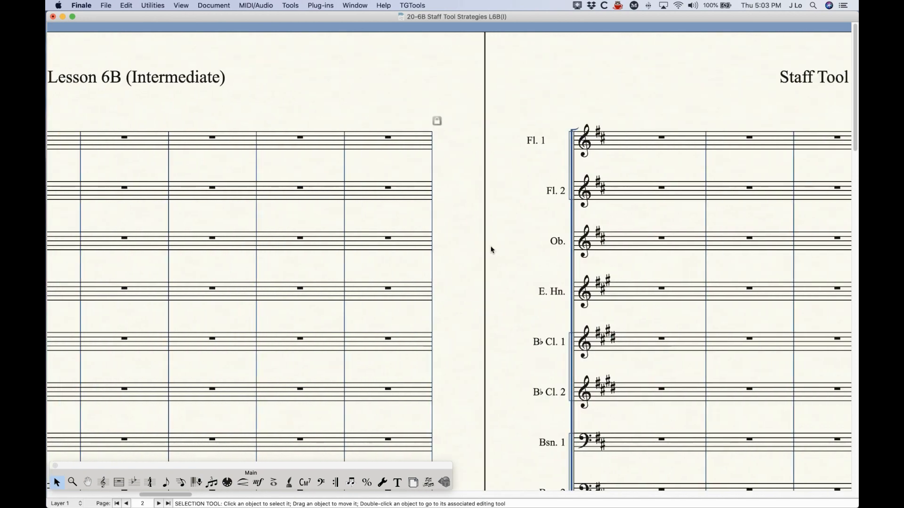
scroll(490, 247, right, 6)
scroll(488, 247, left, 20)
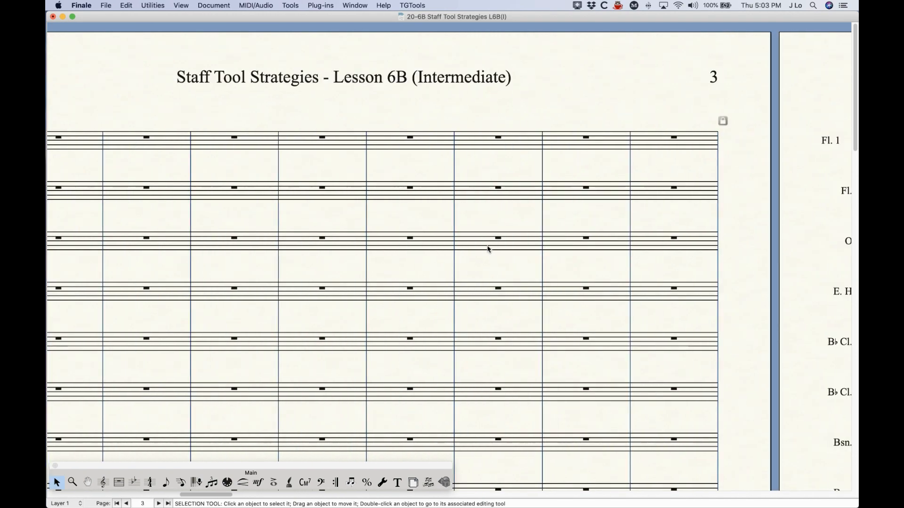
scroll(478, 250, left, 10)
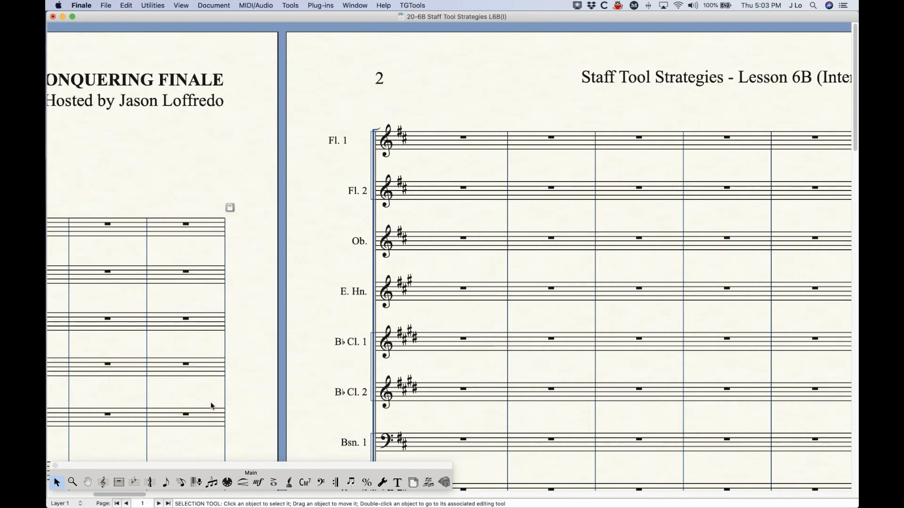
click(104, 482)
double_click(460, 137)
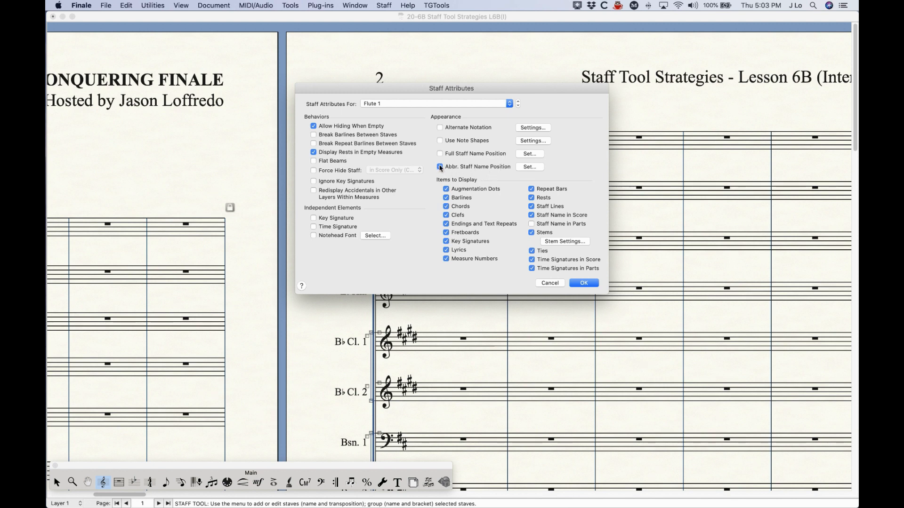
click(529, 166)
click(510, 208)
click(549, 283)
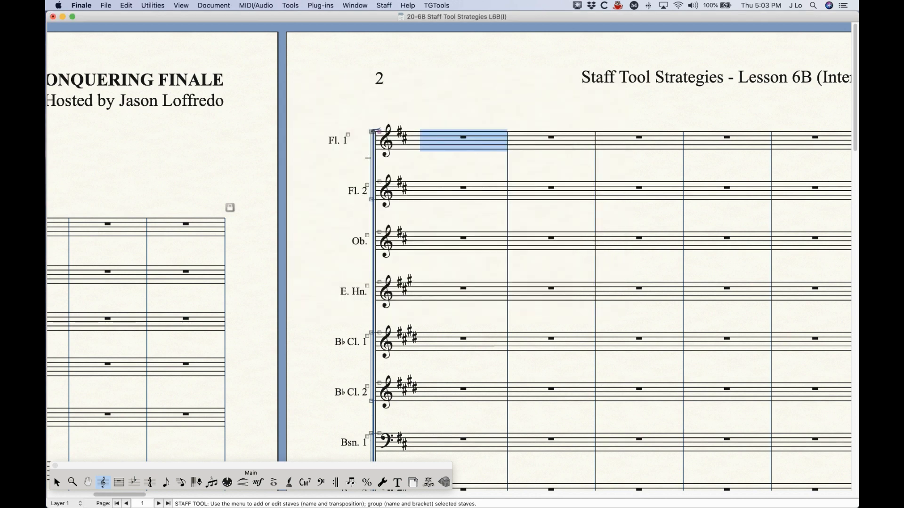
Remove the manual adjustments from the abbreviated Flute 1 name on page 2.
click(358, 140)
right_click(348, 135)
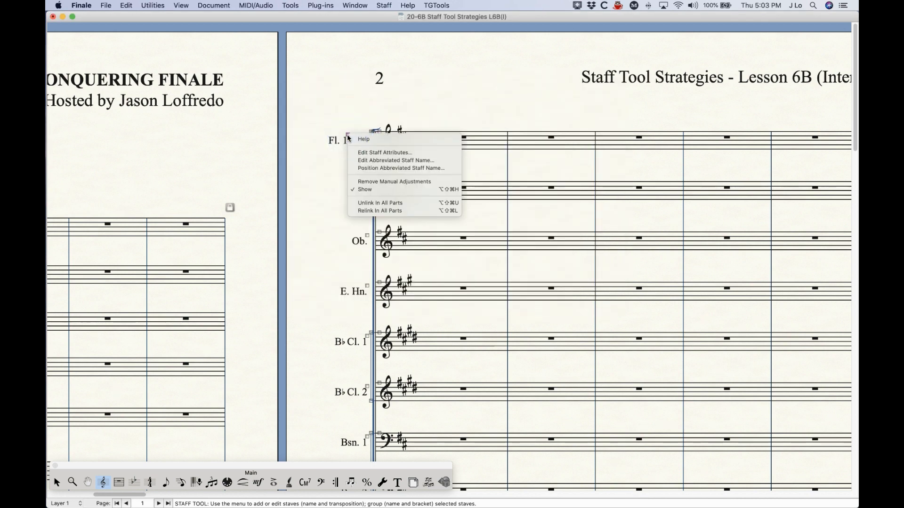
click(378, 182)
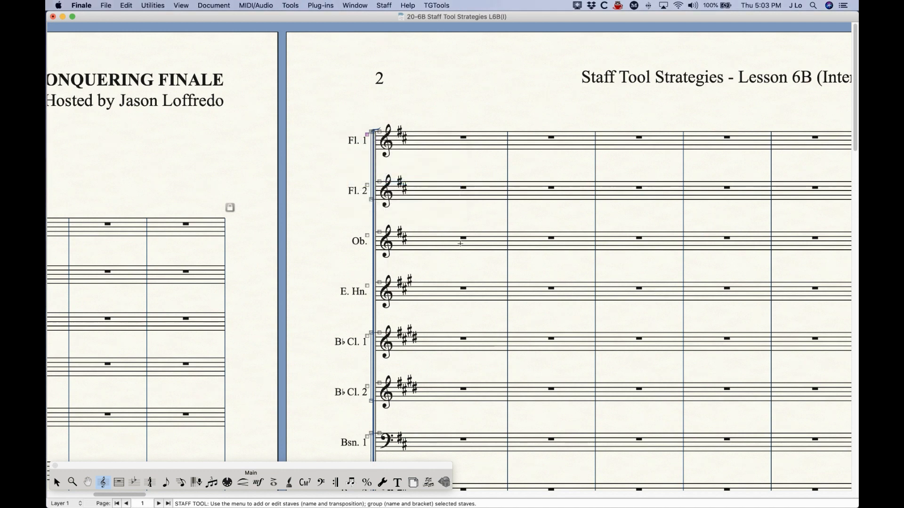
Start a new staff style from the first measure of Flute 1 on page 2, named "Alternate Staff name position".
scroll(460, 244, right, 5)
drag(355, 111, 355, 141)
right_click(357, 146)
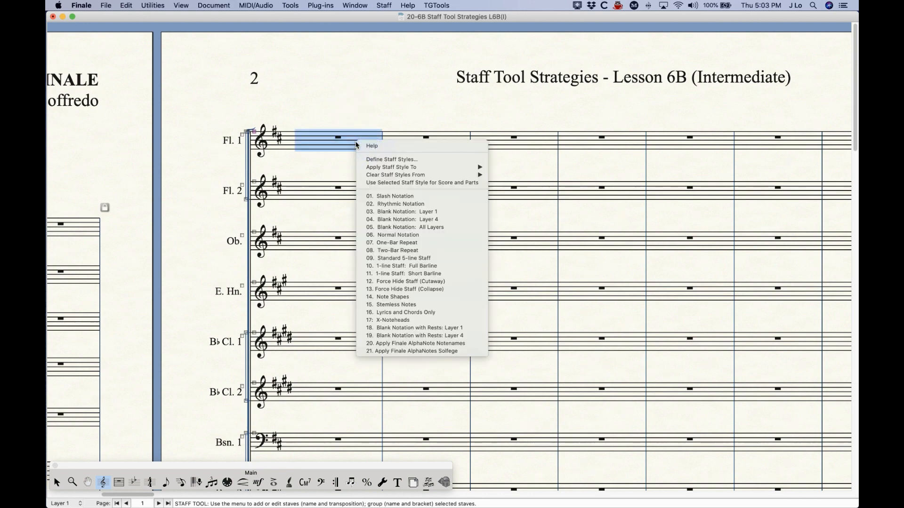
click(384, 160)
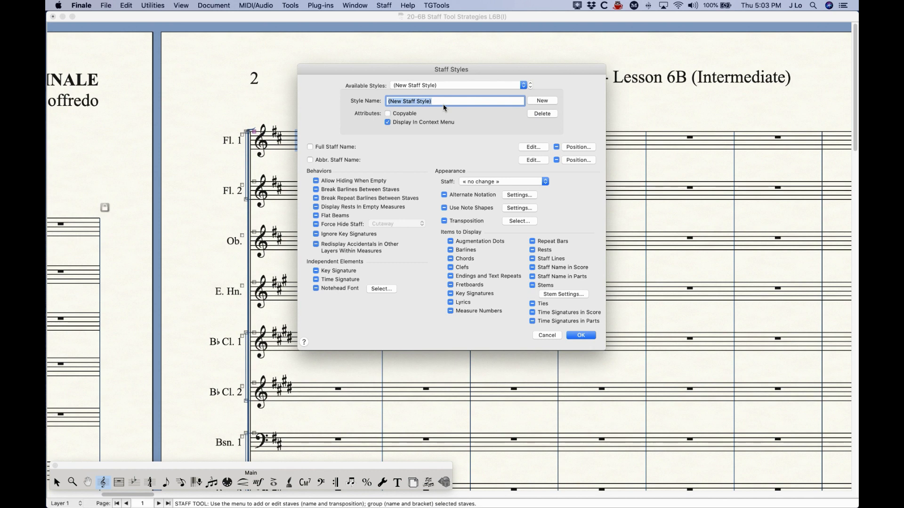
text(Alternate St)
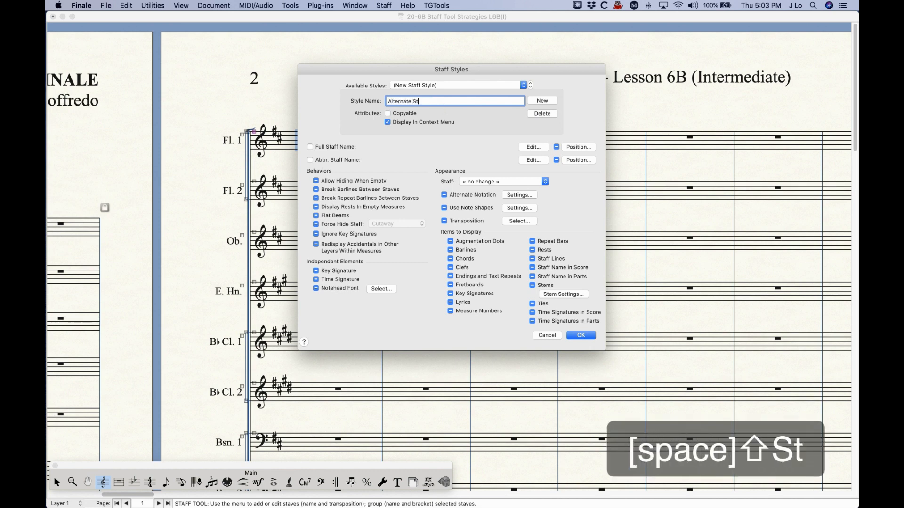
text(aff name position)
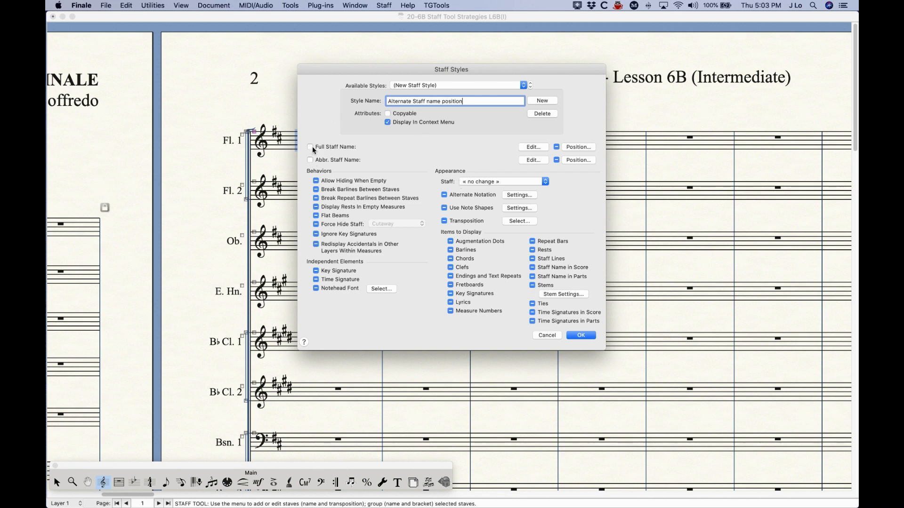
Enable the abbreviated staff name position override in the style, move the name farther left from the staff, and save the style.
click(557, 147)
click(557, 147)
click(556, 147)
click(557, 147)
click(556, 160)
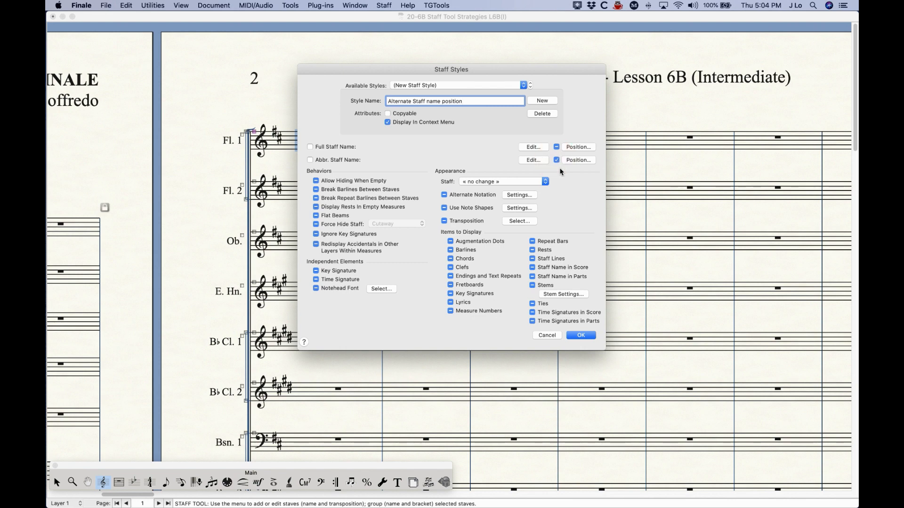
click(583, 160)
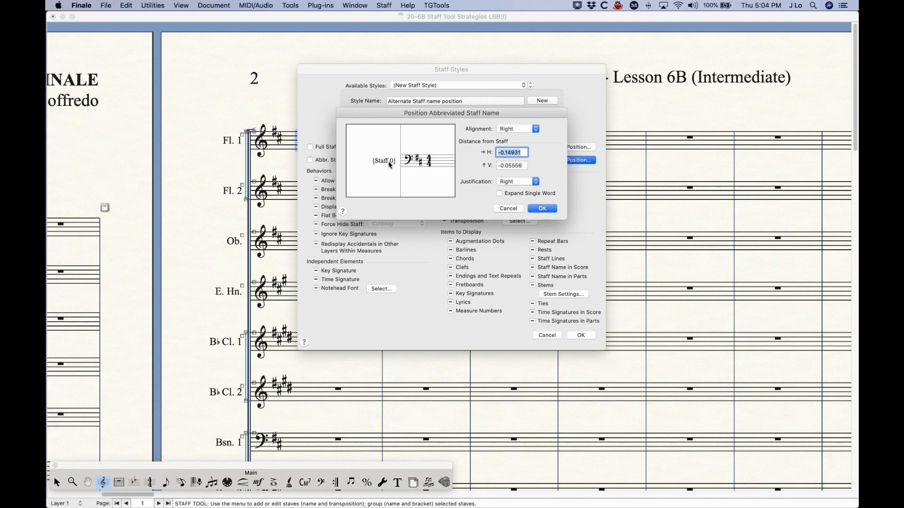
drag(387, 162, 381, 159)
click(547, 209)
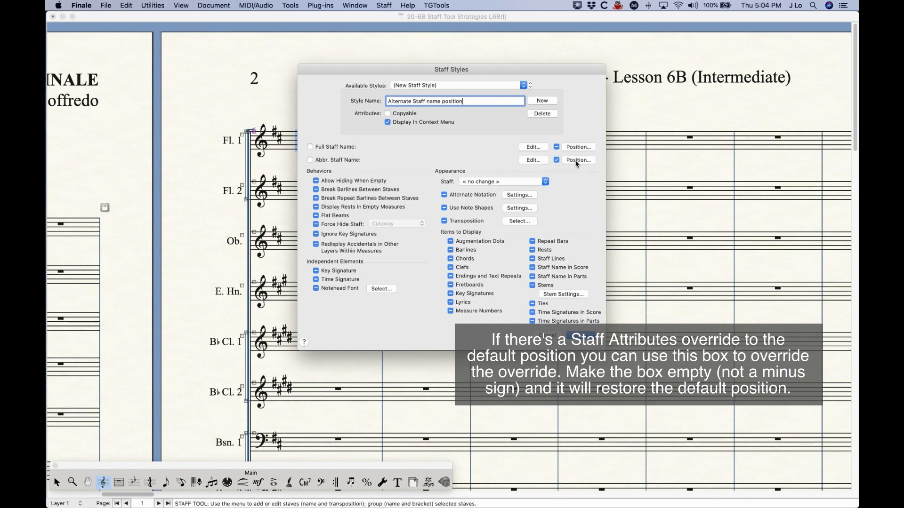
click(311, 160)
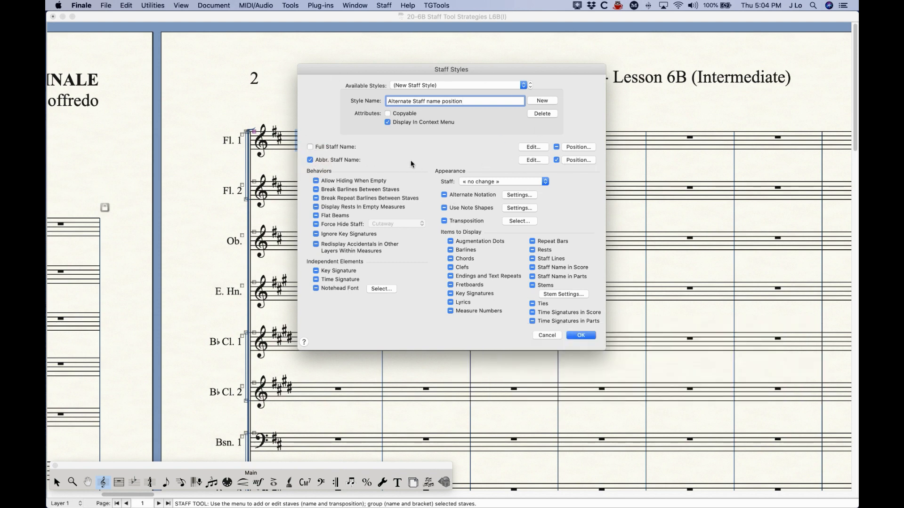
click(311, 160)
click(581, 335)
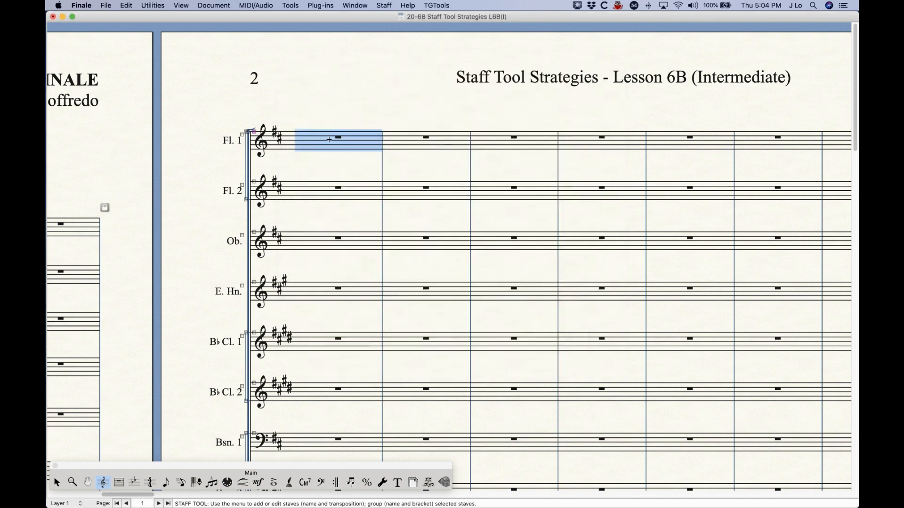
Apply the "Alternate Staff name position" style to Flute 1's first measure on page 2, return to the Selection tool, and clear the selection.
right_click(355, 142)
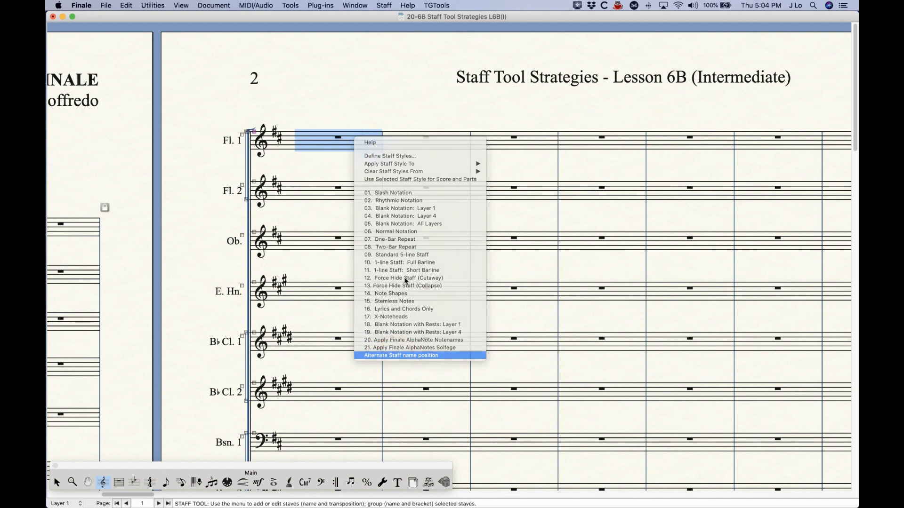
click(396, 356)
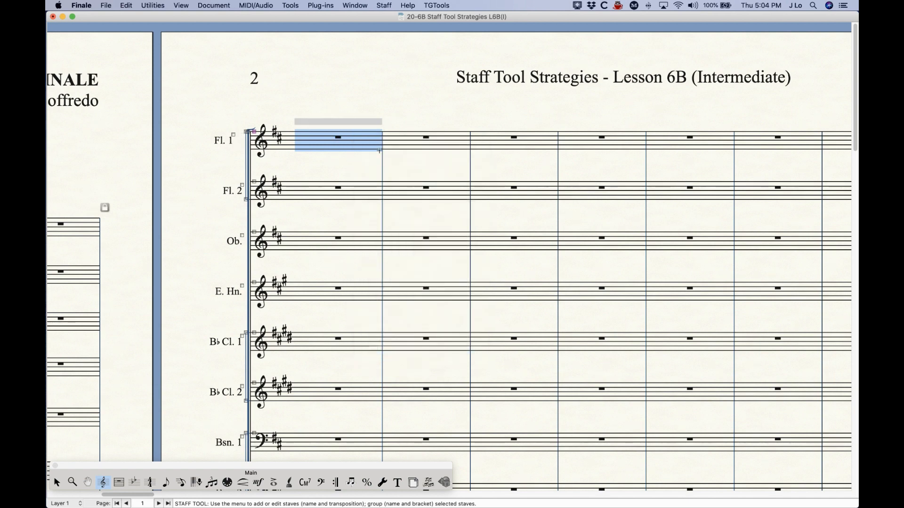
click(56, 483)
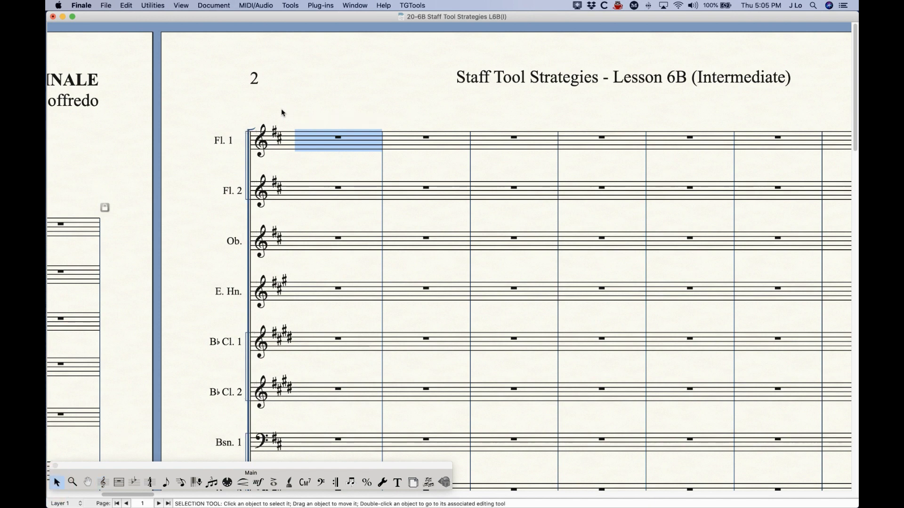
click(310, 94)
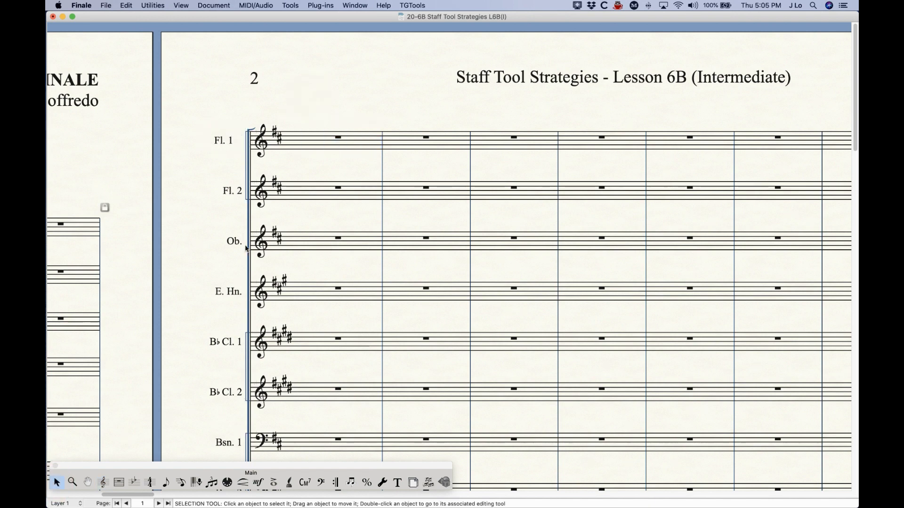
Compare the abbreviated Flute 1 name's position on page 2 with the following pages, and review the pages side by side.
scroll(292, 312, right, 1)
scroll(292, 312, right, 15)
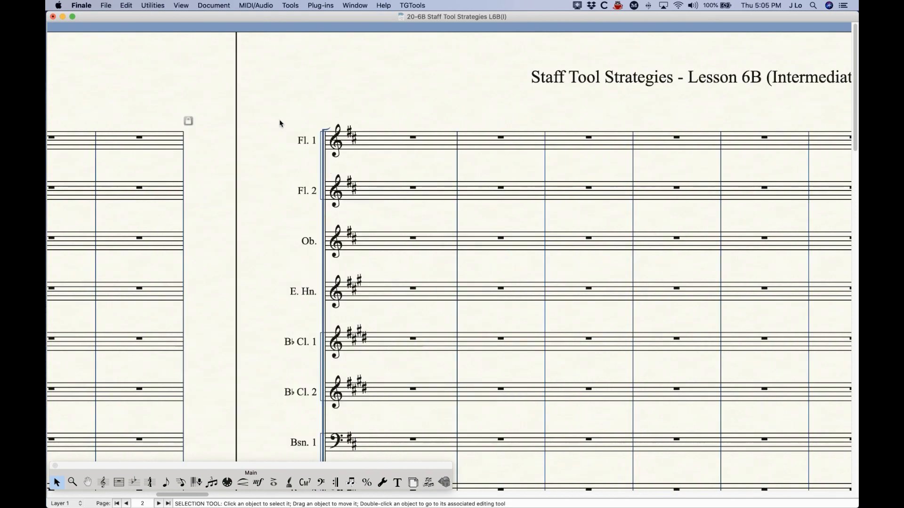
scroll(327, 272, right, 8)
scroll(327, 271, right, 9)
scroll(326, 271, left, 14)
scroll(326, 267, left, 8)
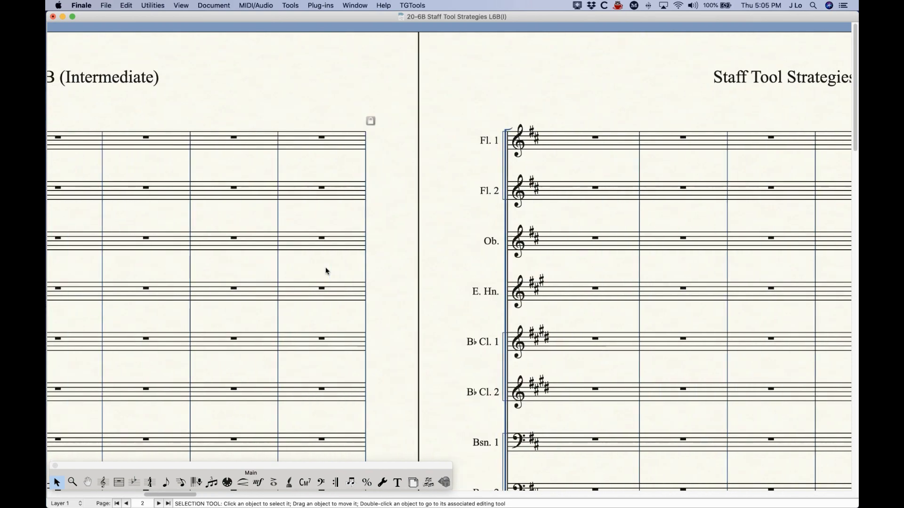
scroll(326, 266, left, 8)
scroll(325, 268, left, 12)
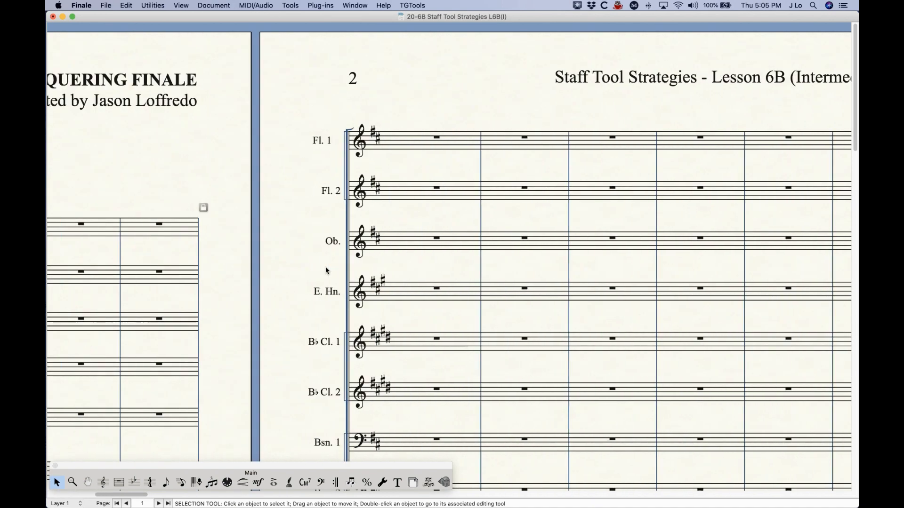
scroll(356, 244, left, 10)
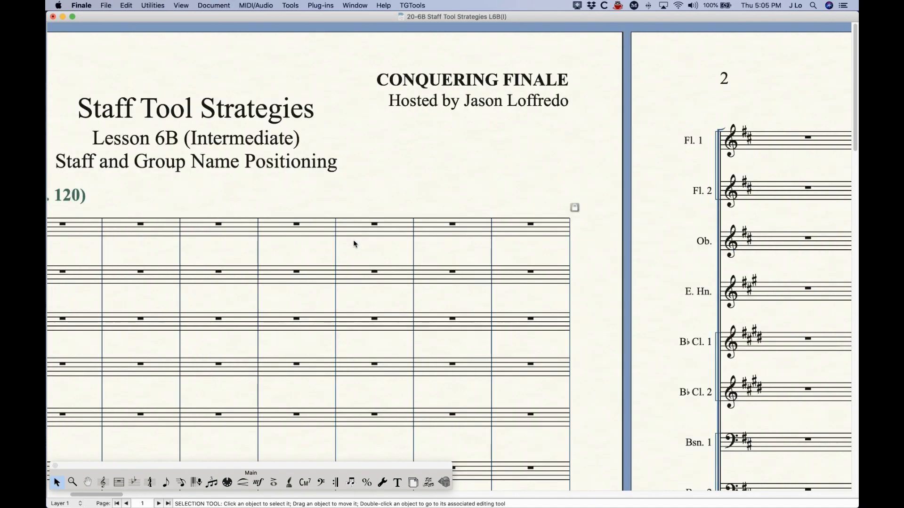
scroll(354, 243, left, 7)
key(super+minus)
key(super+minus)
key(super+minus)
key(super+minus)
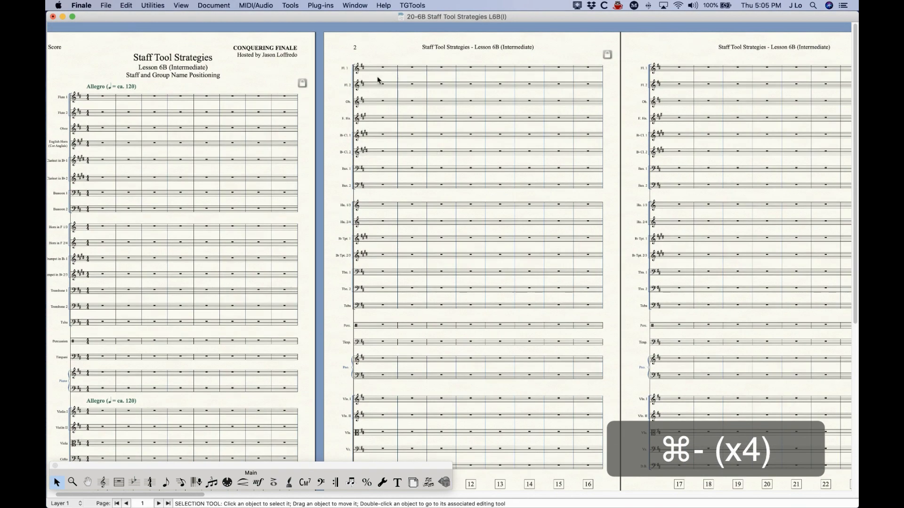
scroll(469, 227, right, 4)
scroll(502, 174, left, 8)
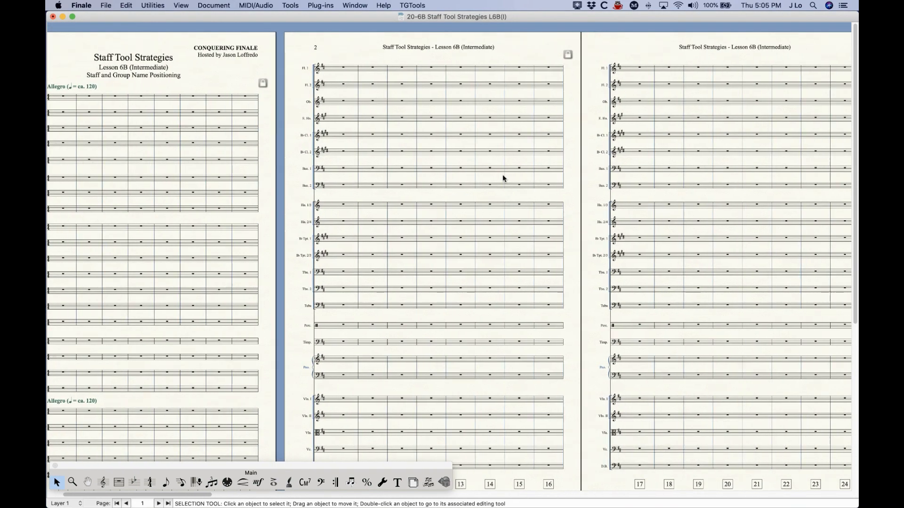
scroll(346, 174, right, 1)
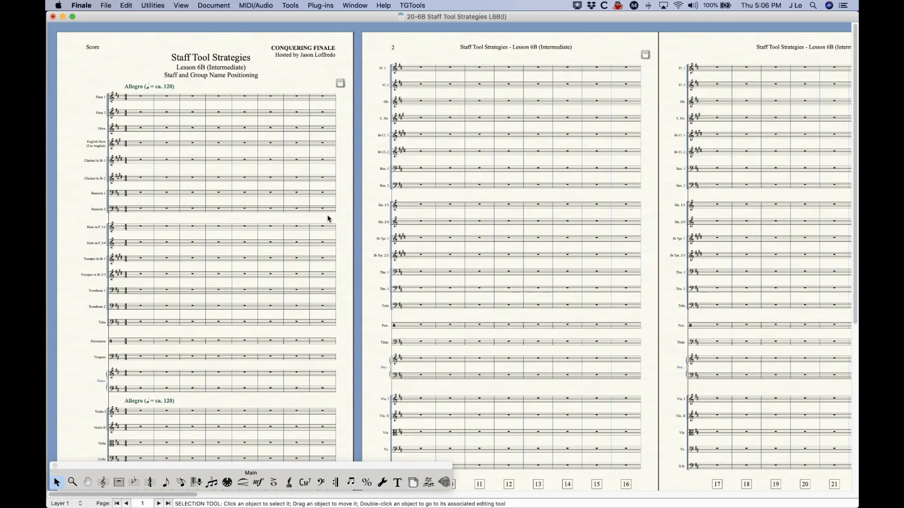
Hide the full Flute 2 staff name on page 1 with the Selection tool, and redraw the score.
key(super+equal)
key(super+equal)
key(super+equal)
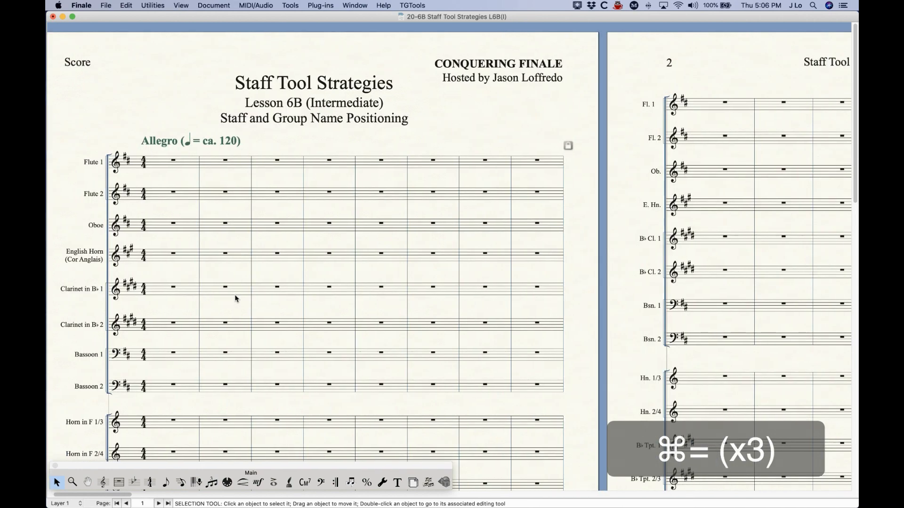
scroll(235, 299, left, 3)
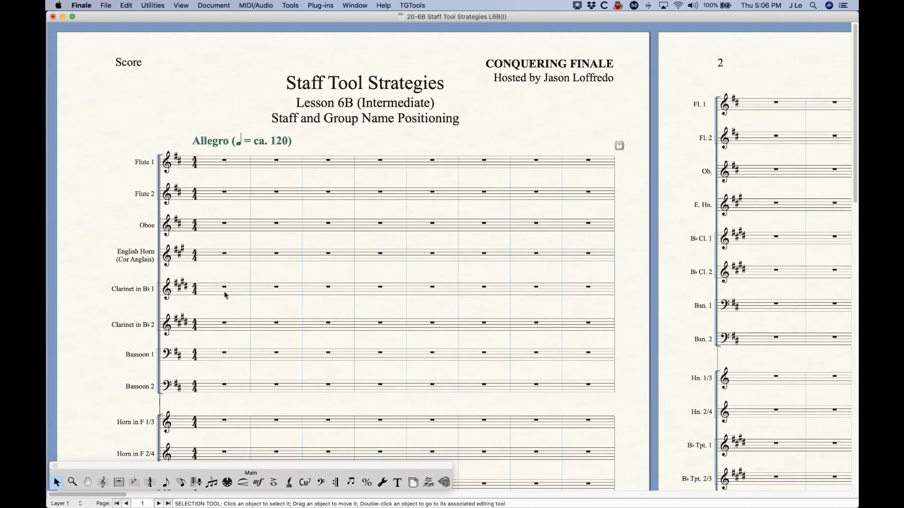
click(103, 482)
click(155, 193)
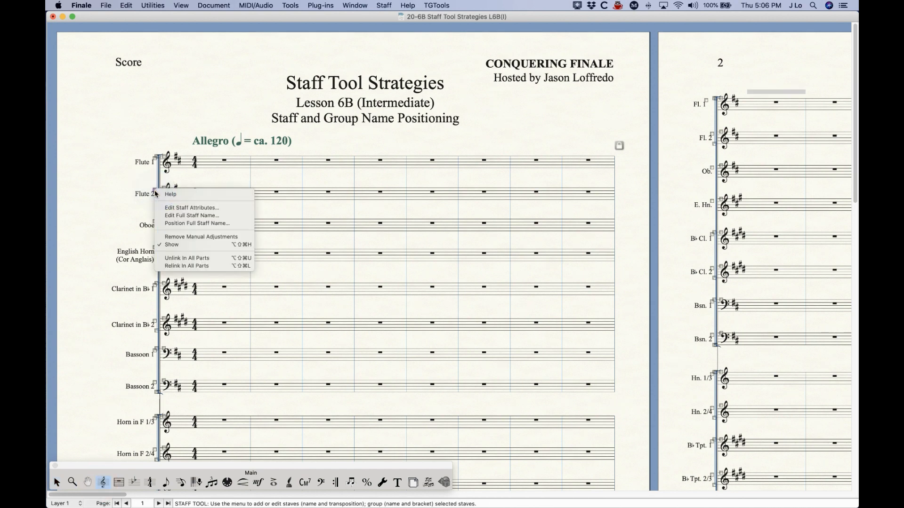
key(Escape)
click(57, 482)
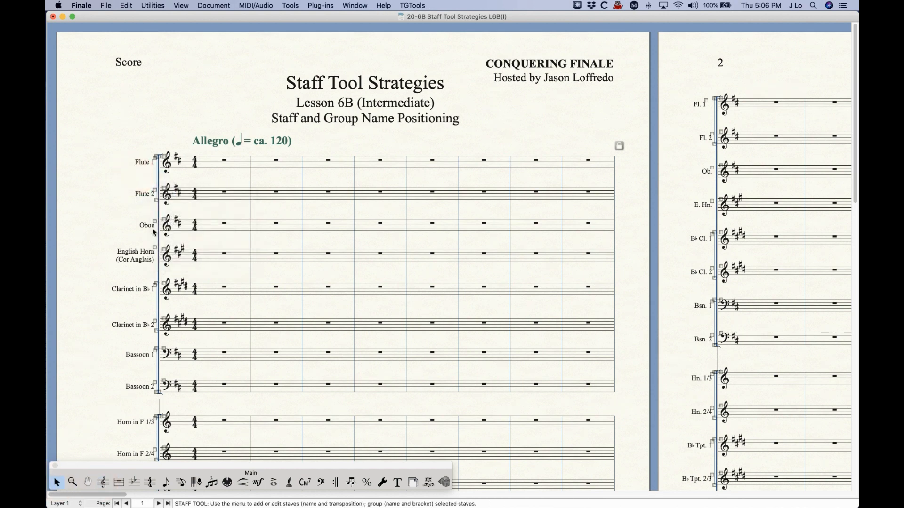
right_click(148, 197)
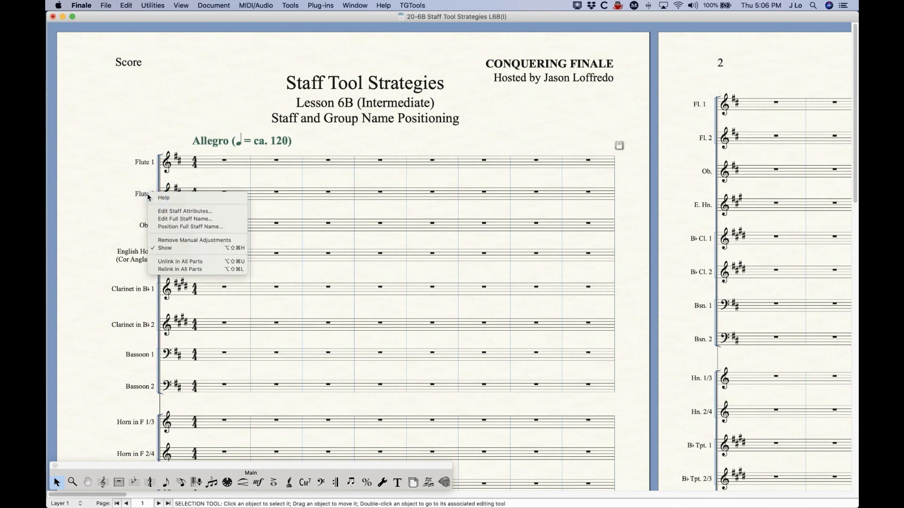
click(171, 248)
click(275, 188)
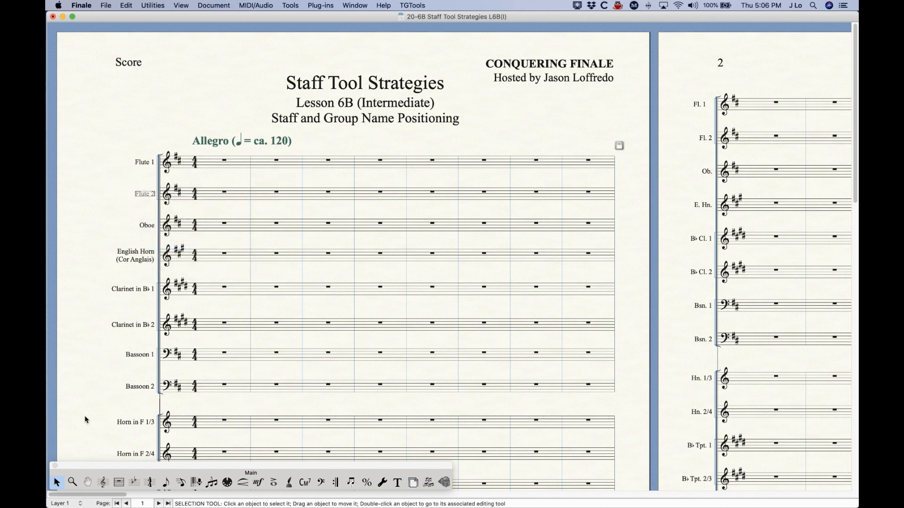
click(107, 226)
key(super+d)
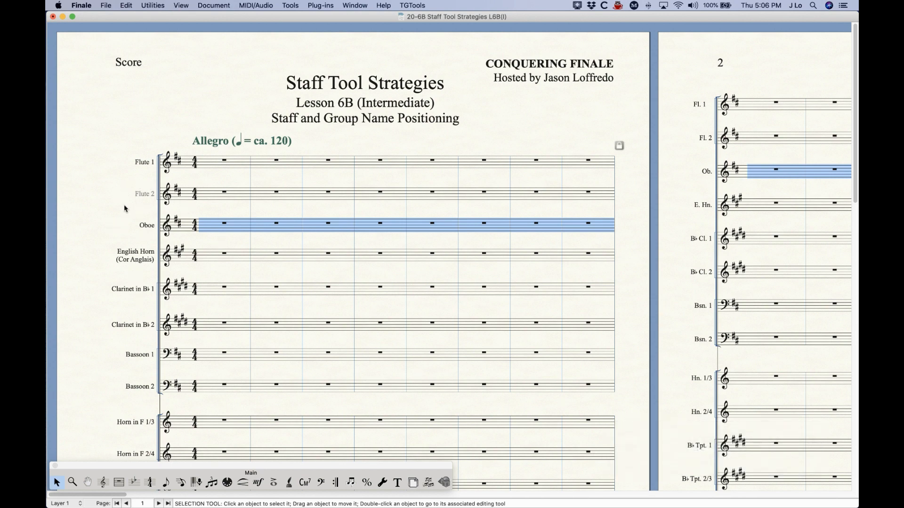
Hide the abbreviated Oboe staff name on page 2, and redraw the score.
scroll(112, 386, down, 10)
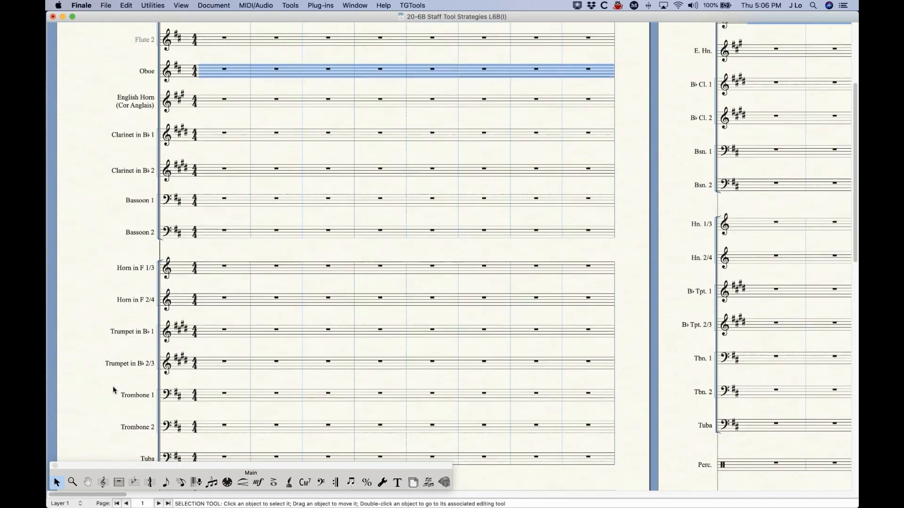
scroll(157, 404, up, 10)
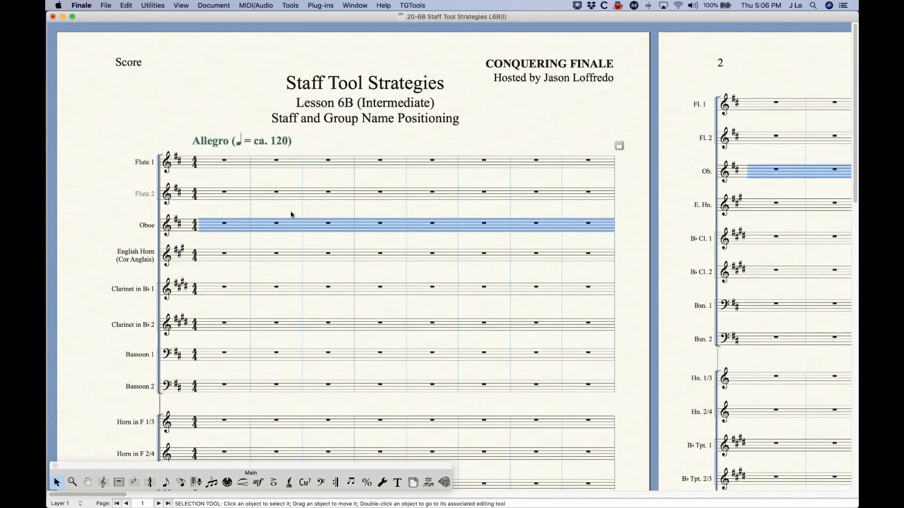
scroll(160, 262, right, 10)
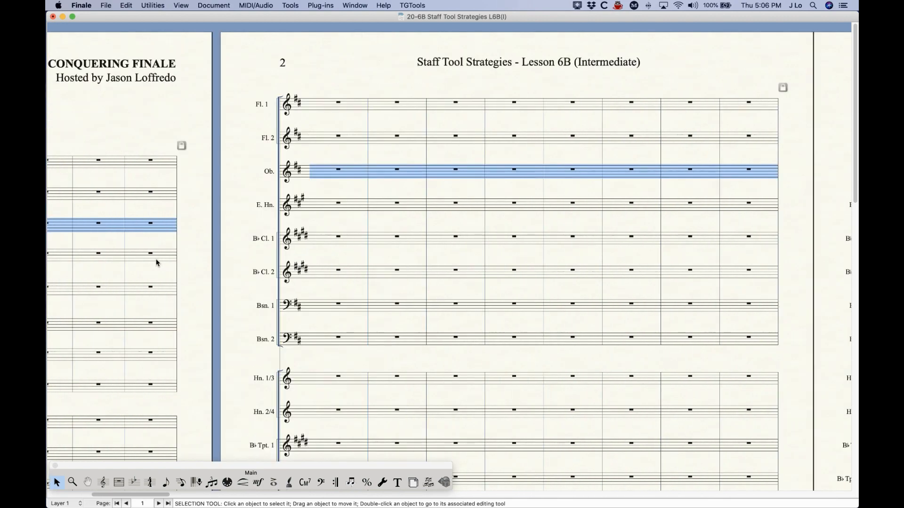
scroll(156, 263, right, 2)
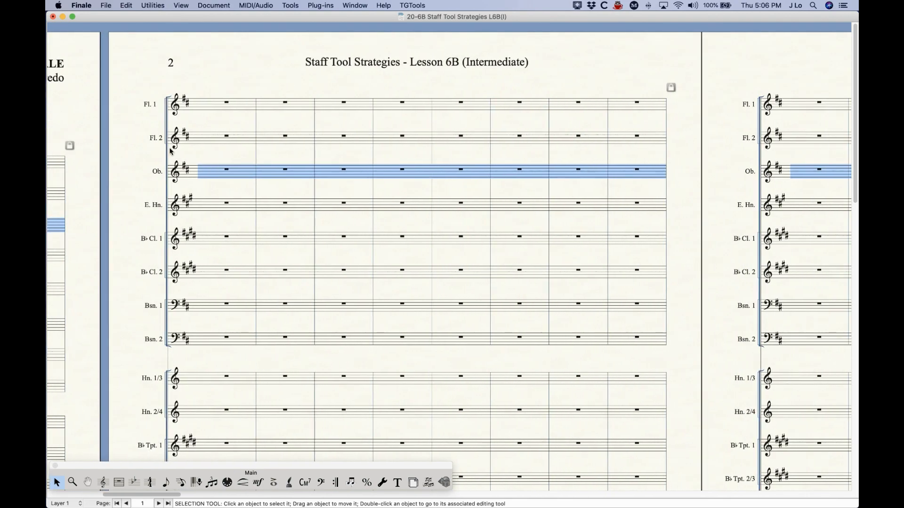
right_click(159, 172)
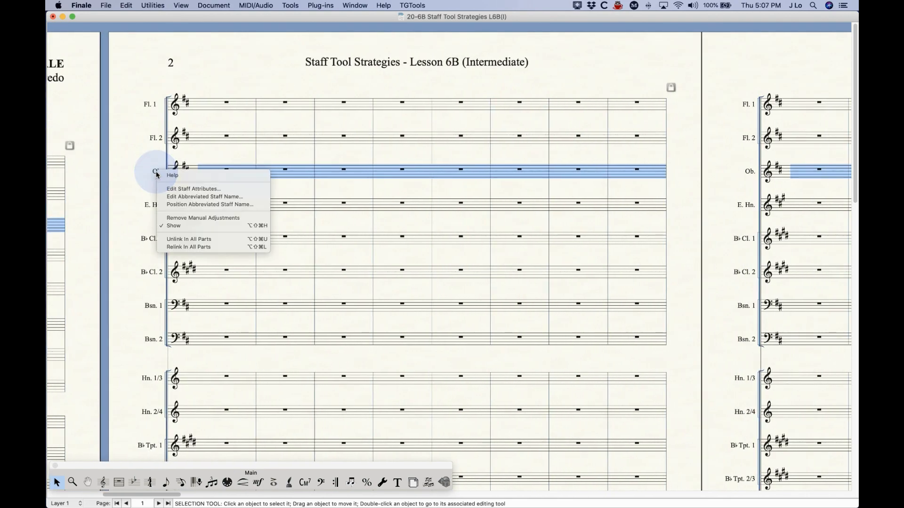
click(174, 225)
click(233, 151)
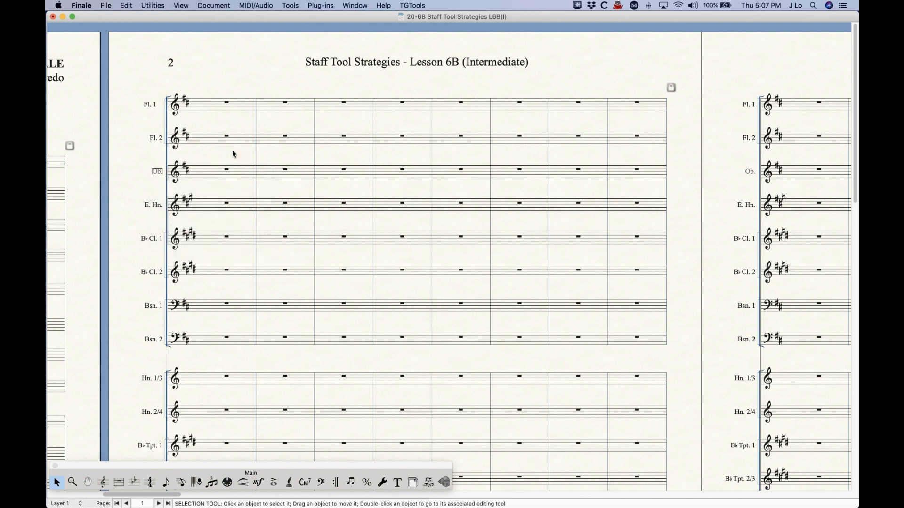
key(super+d)
Check the Oboe name on the neighbouring pages, and show the abbreviated Oboe staff name again from page 2.
scroll(664, 253, right, 5)
scroll(647, 248, right, 10)
scroll(648, 248, left, 5)
scroll(636, 247, left, 4)
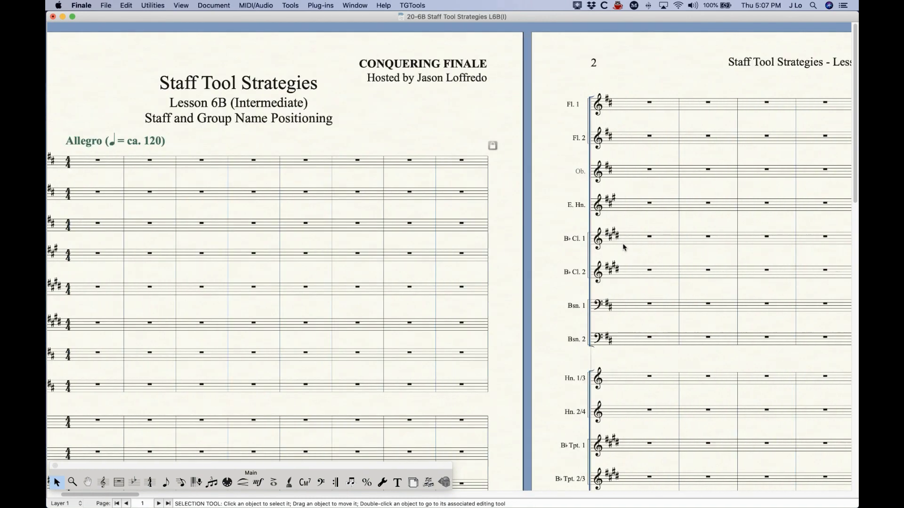
scroll(624, 247, right, 9)
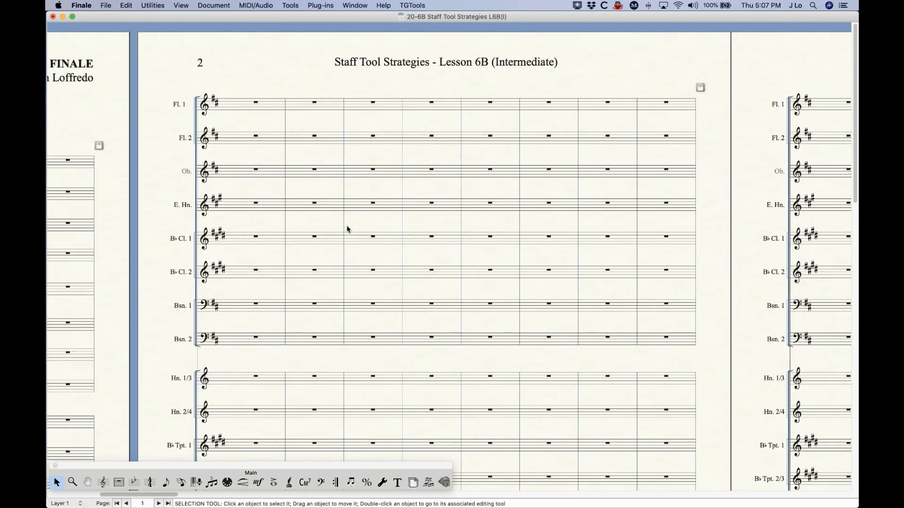
right_click(188, 175)
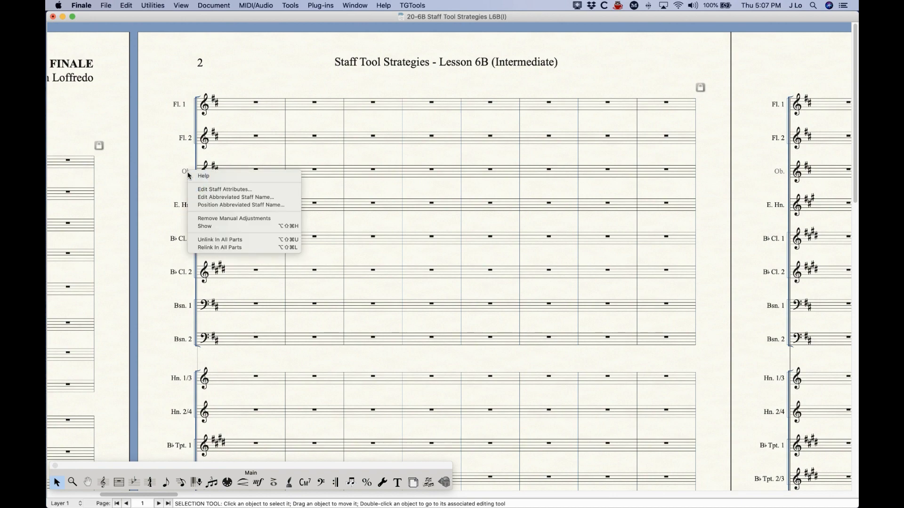
click(205, 226)
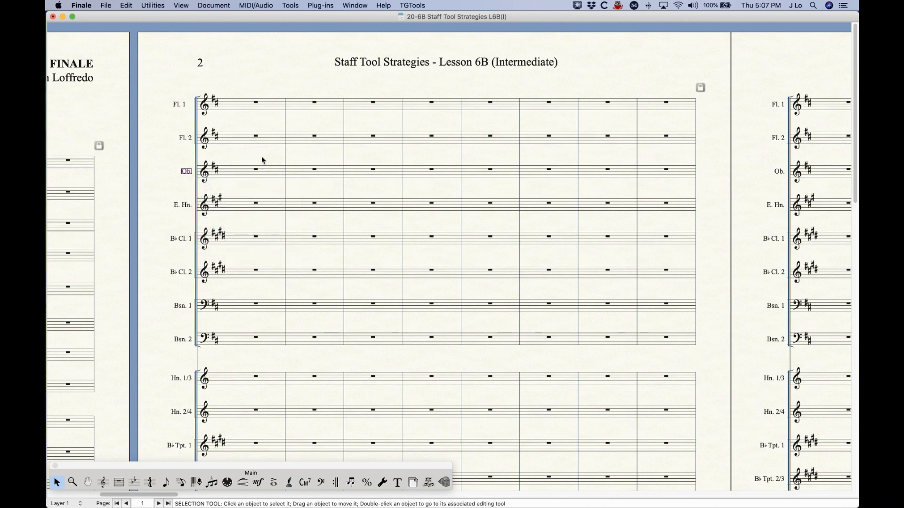
Show the full Flute 2 staff name again on page 1, and view the whole pages.
scroll(340, 206, left, 10)
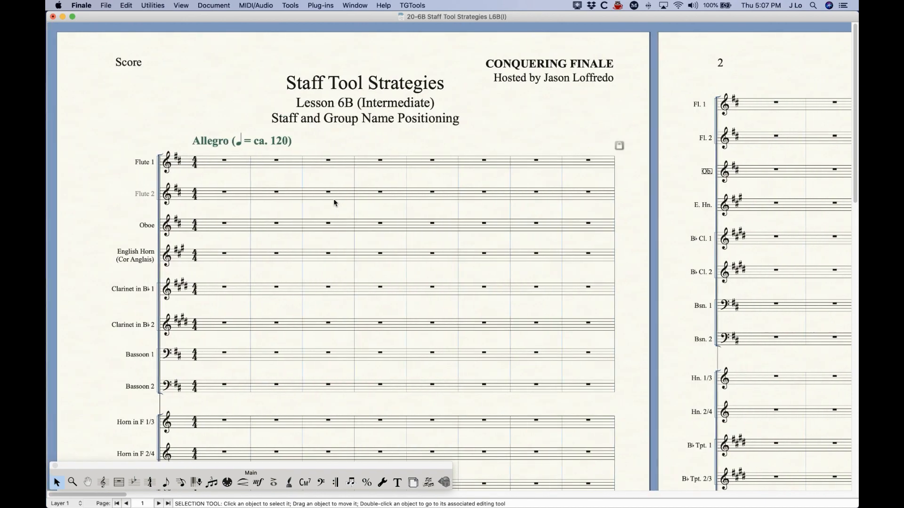
right_click(146, 194)
click(167, 249)
key(super+minus)
key(super+minus)
key(super+minus)
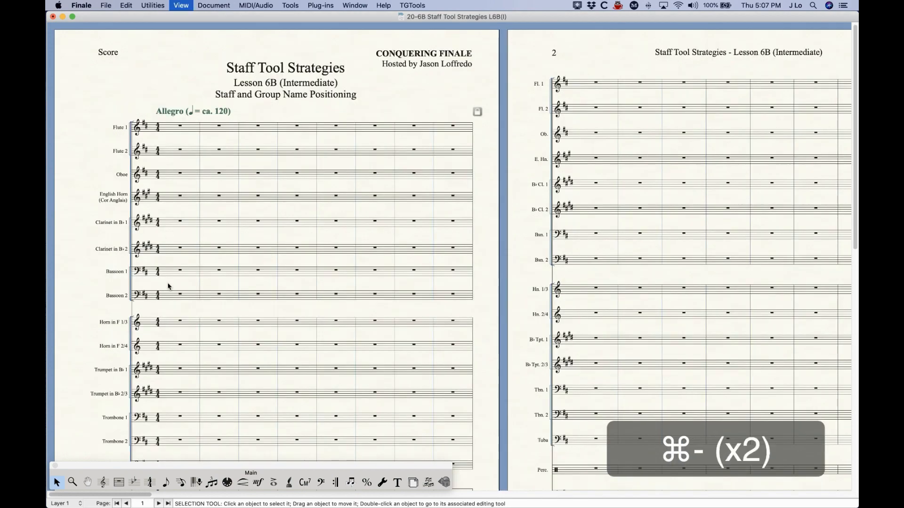
key(super+minus)
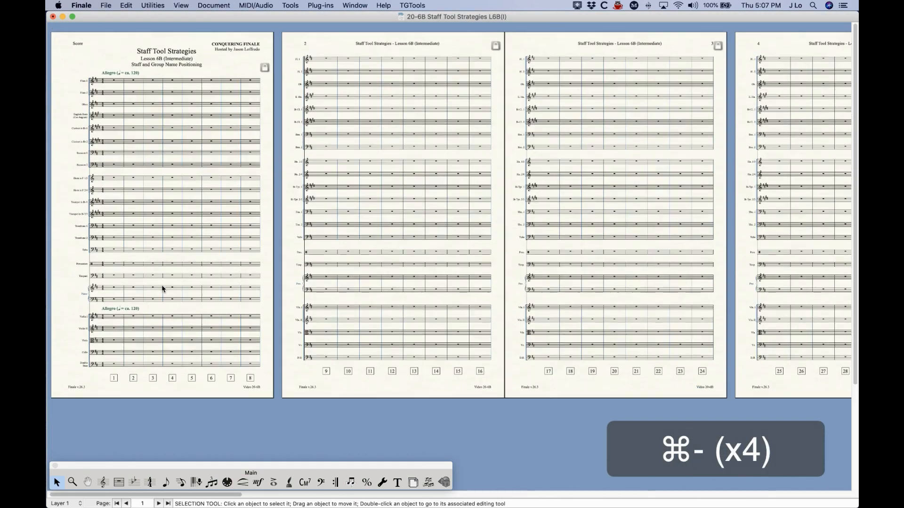